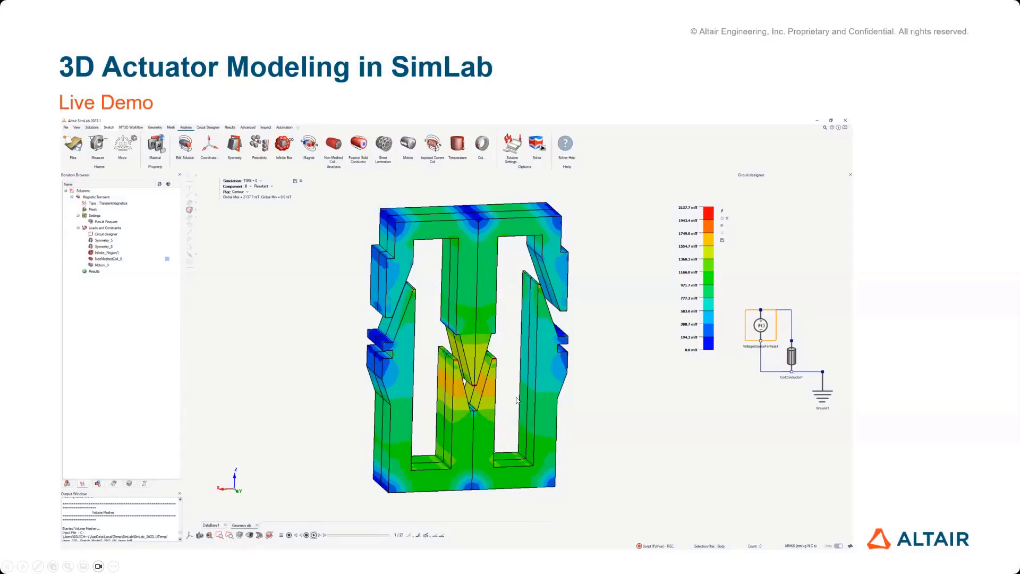
# Exit the slideshow back to Normal view on slide 6, the Live Demo slide
pyautogui.press('Escape')
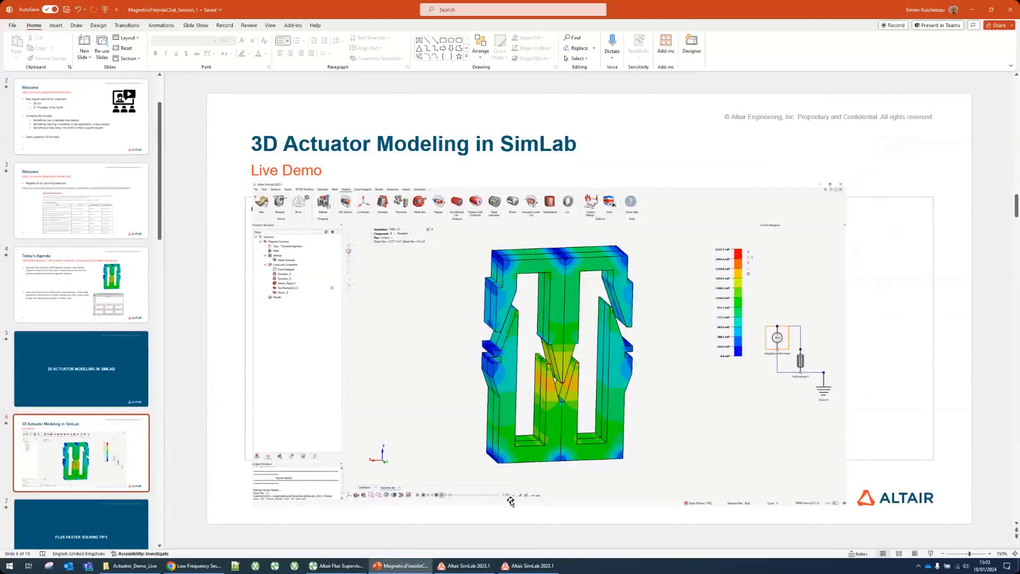
# Bring the SimLab window showing Sketch.slb with Sketch_1 to the front
pyautogui.click(531, 566)
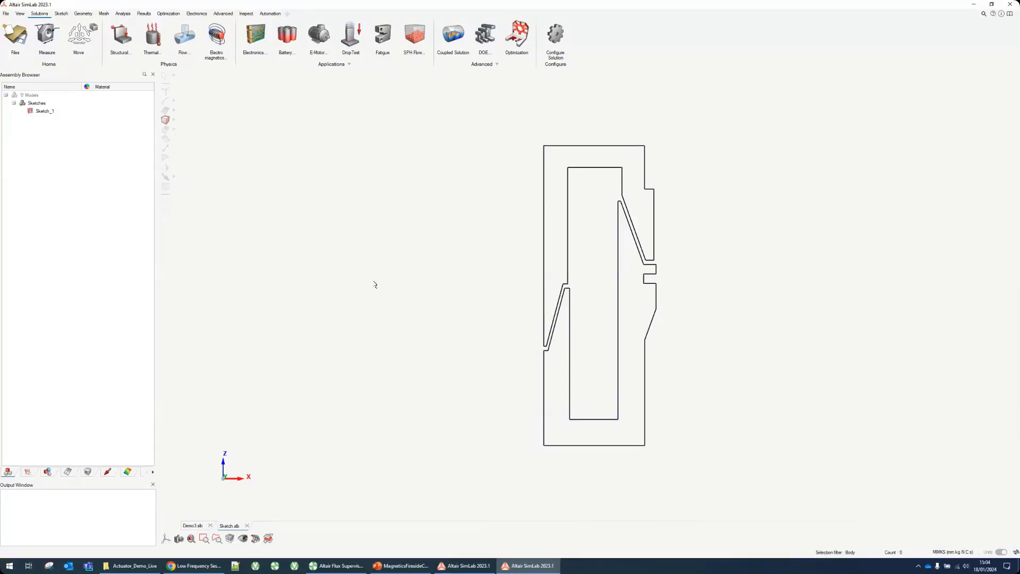
pyautogui.click(340, 566)
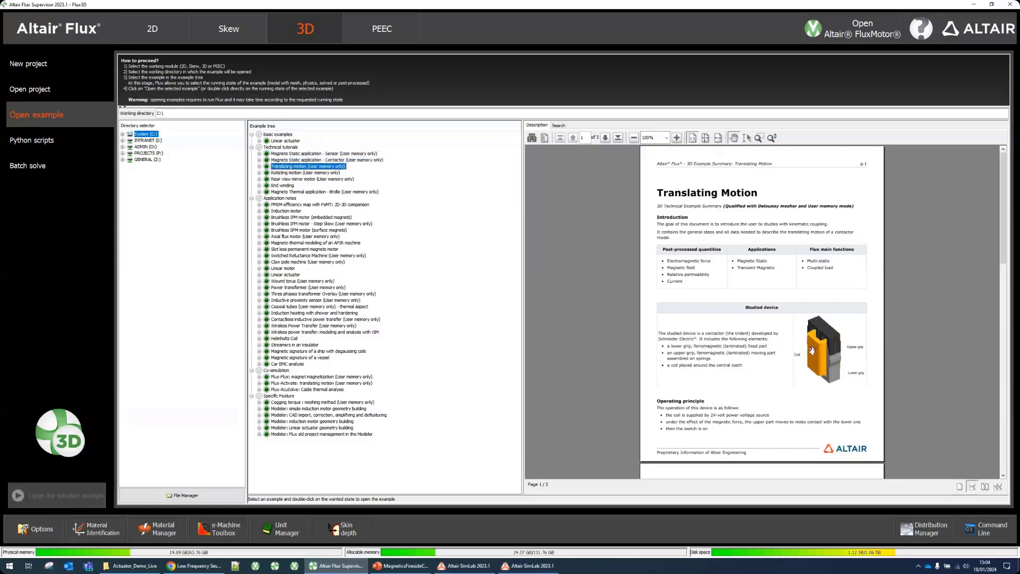
pyautogui.click(259, 166)
pyautogui.doubleClick(310, 186)
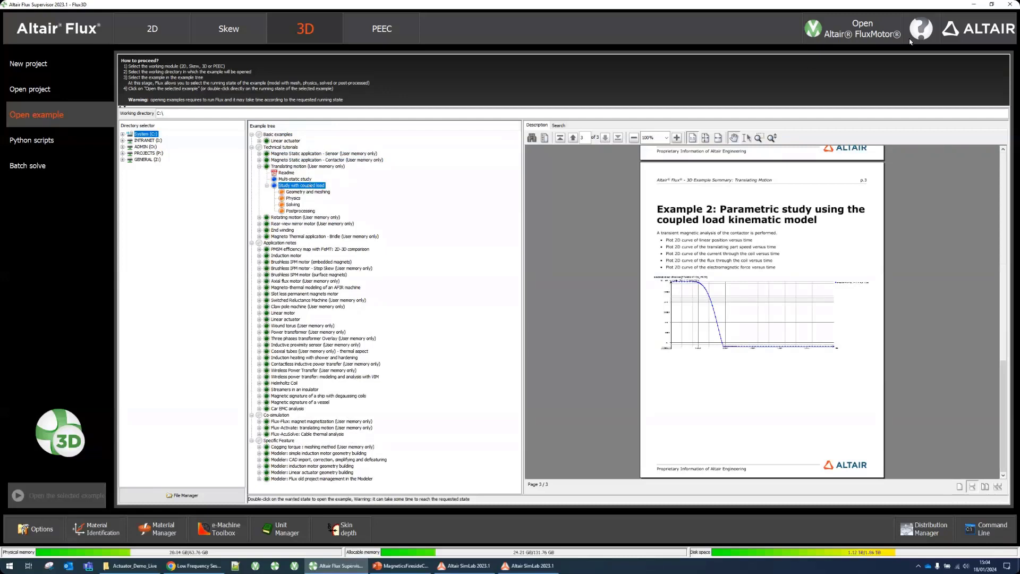
pyautogui.click(528, 565)
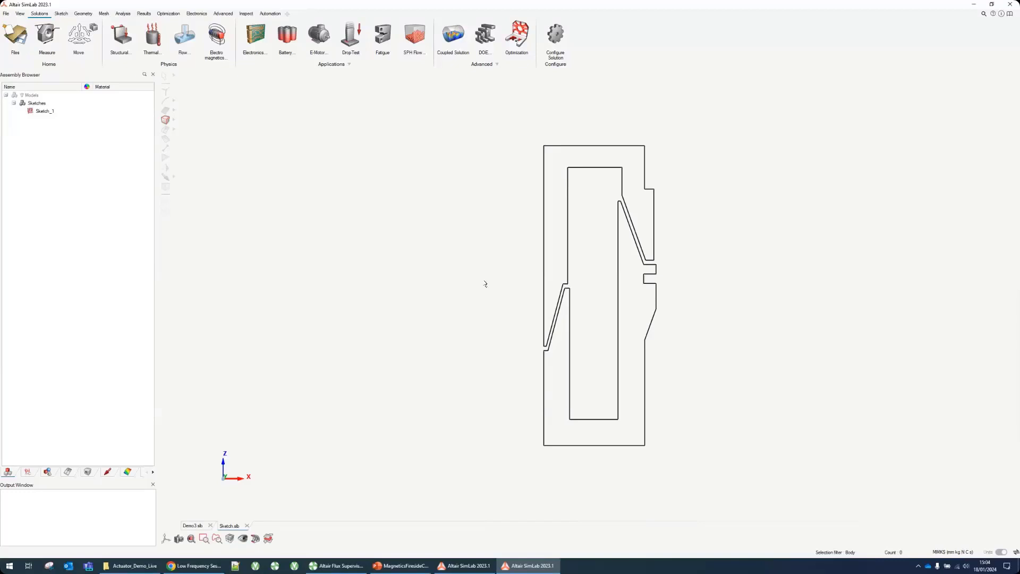
pyautogui.moveTo(486, 285)
pyautogui.mouseDown(button='middle')
pyautogui.moveTo(454, 280)
pyautogui.moveTo(471, 287)
pyautogui.moveTo(485, 244)
pyautogui.mouseUp(button='middle')
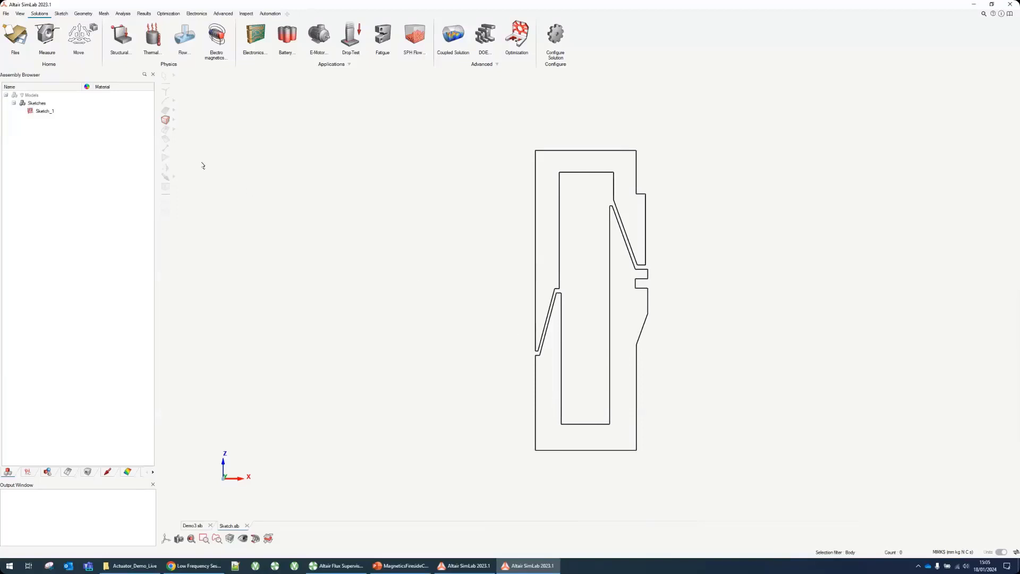
pyautogui.rightClick(45, 113)
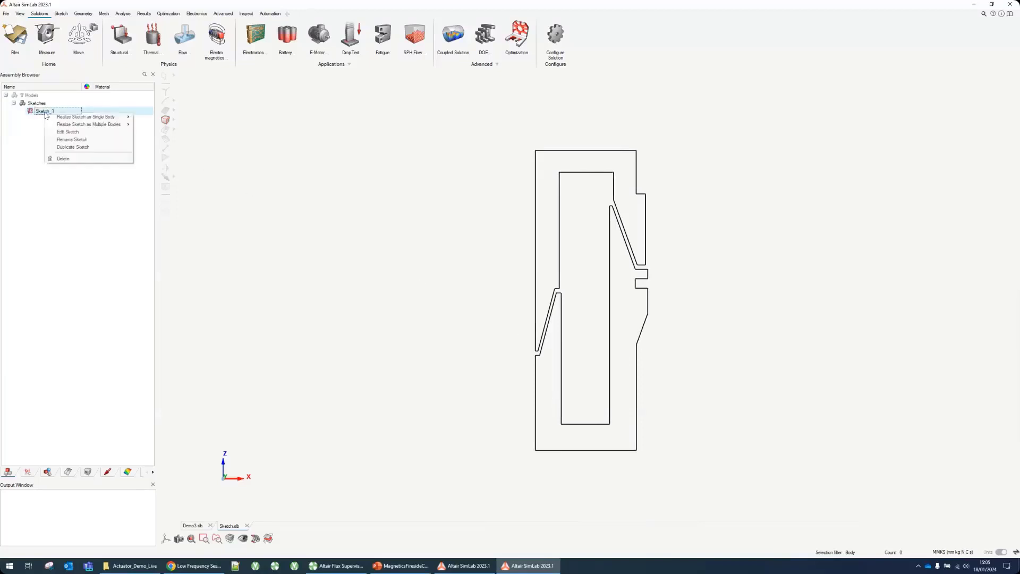
pyautogui.click(64, 132)
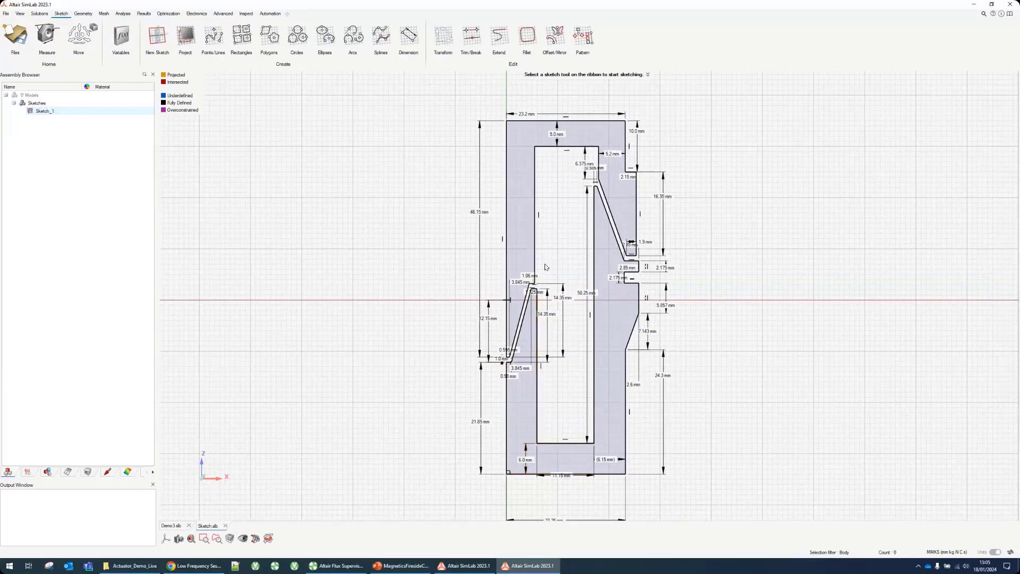
pyautogui.scroll(1, 547, 276)
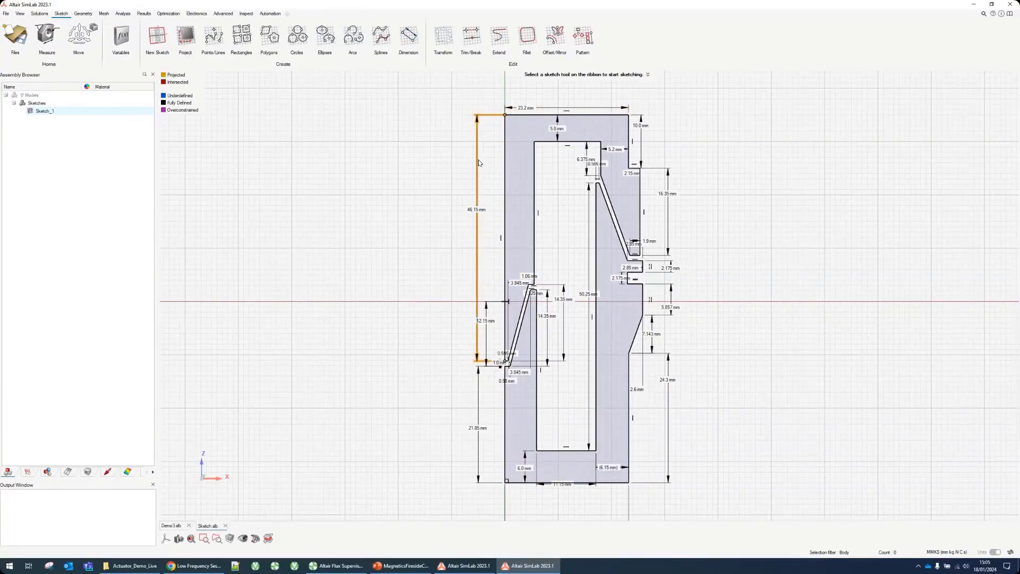
pyautogui.moveTo(458, 175); pyautogui.dragTo(450, 170, button='middle')
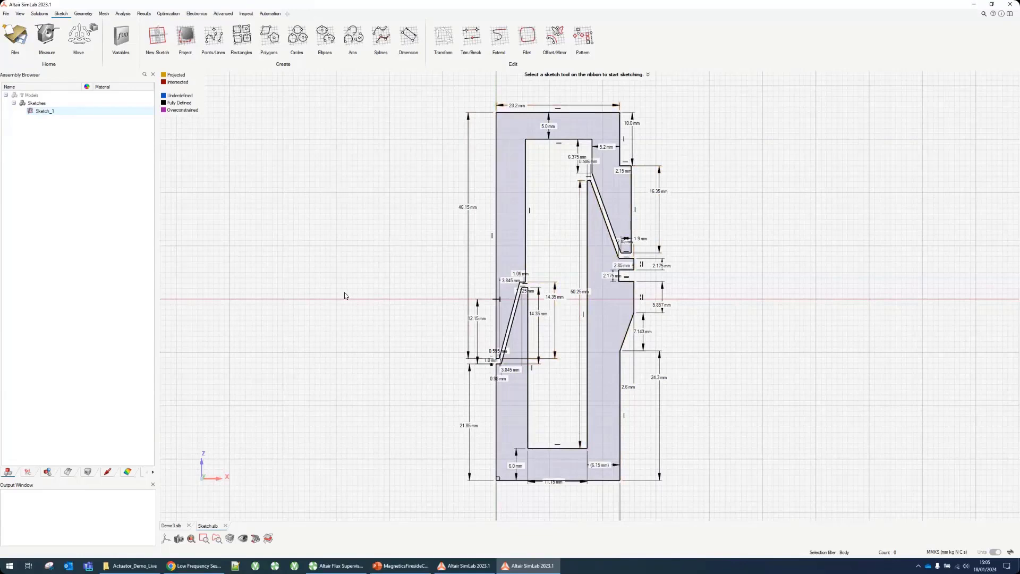
pyautogui.press('Escape')
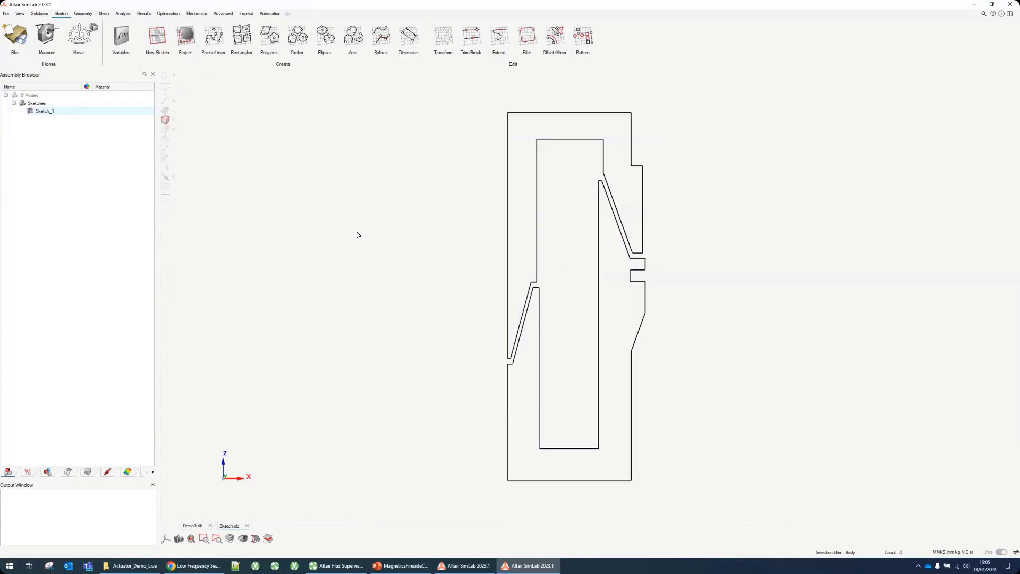
# Realize Sketch_1 as multiple bodies from all faces, then hide the original sketch
pyautogui.rightClick(46, 112)
pyautogui.moveTo(116, 124)
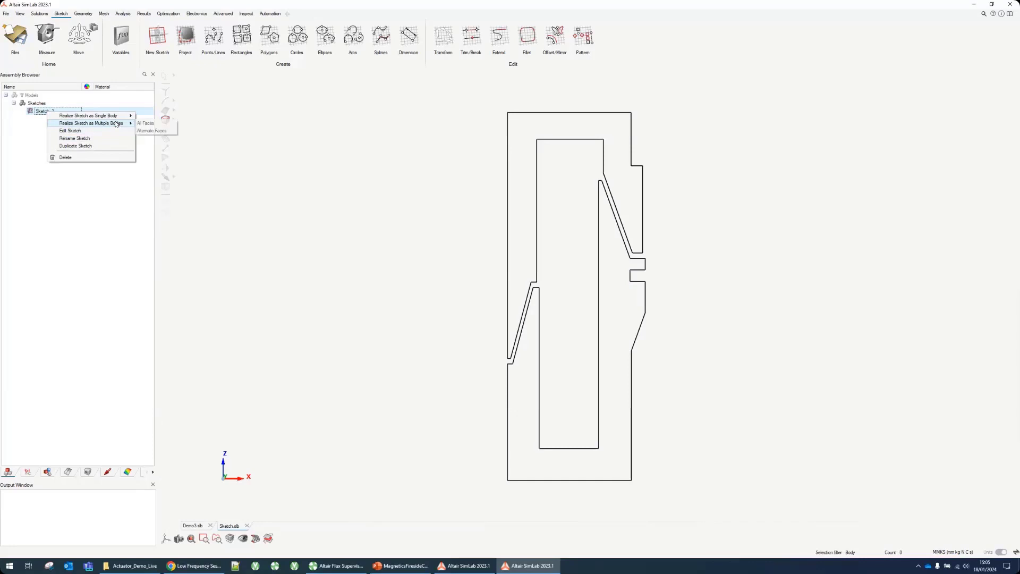
pyautogui.click(166, 127)
pyautogui.moveTo(496, 289)
pyautogui.mouseDown(button='middle')
pyautogui.moveTo(512, 303)
pyautogui.moveTo(494, 293)
pyautogui.mouseUp(button='middle')
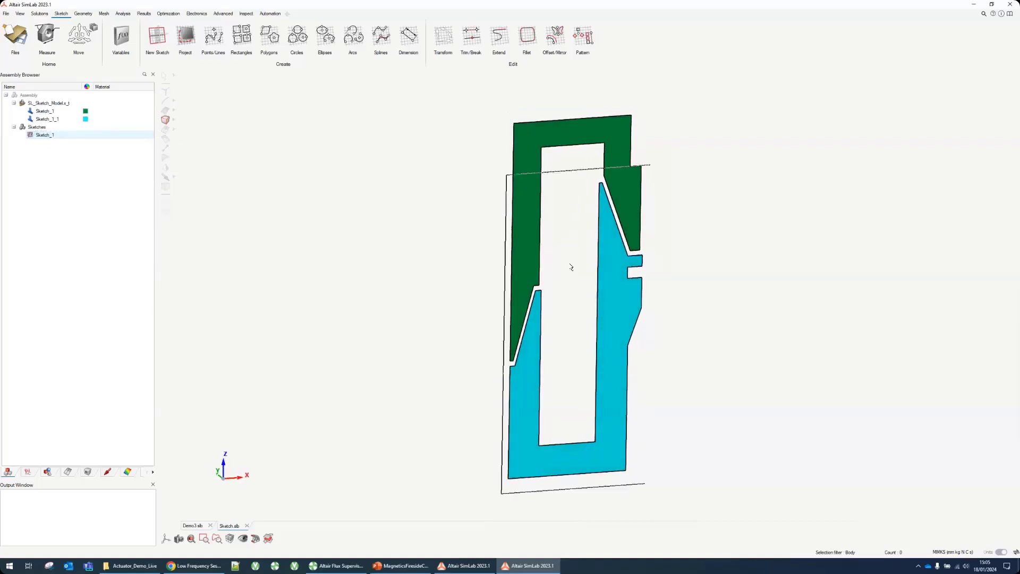
pyautogui.doubleClick(40, 136)
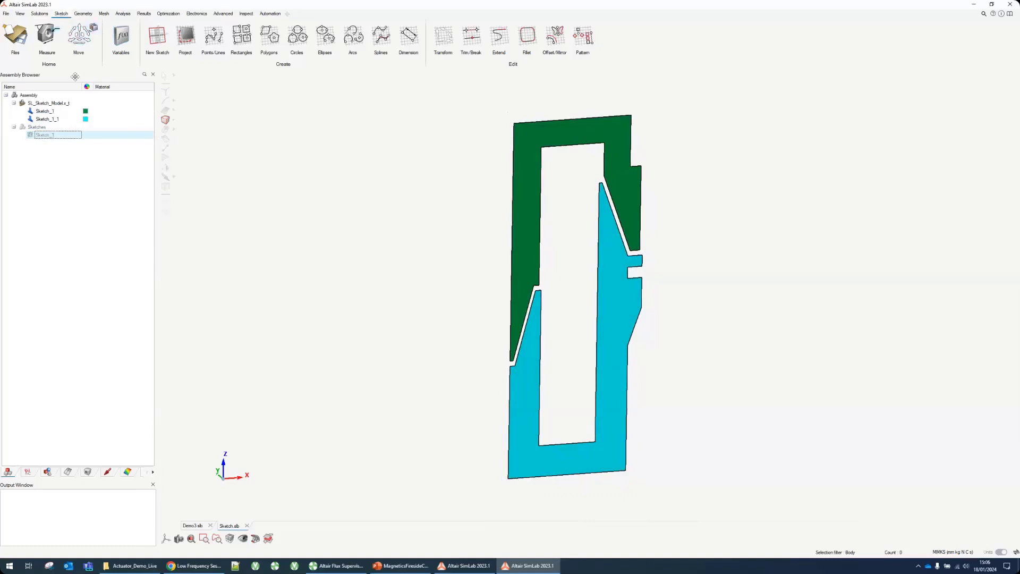
# Extrude the green and cyan faces into solids and hide the leftover flat face bodies
pyautogui.click(83, 13)
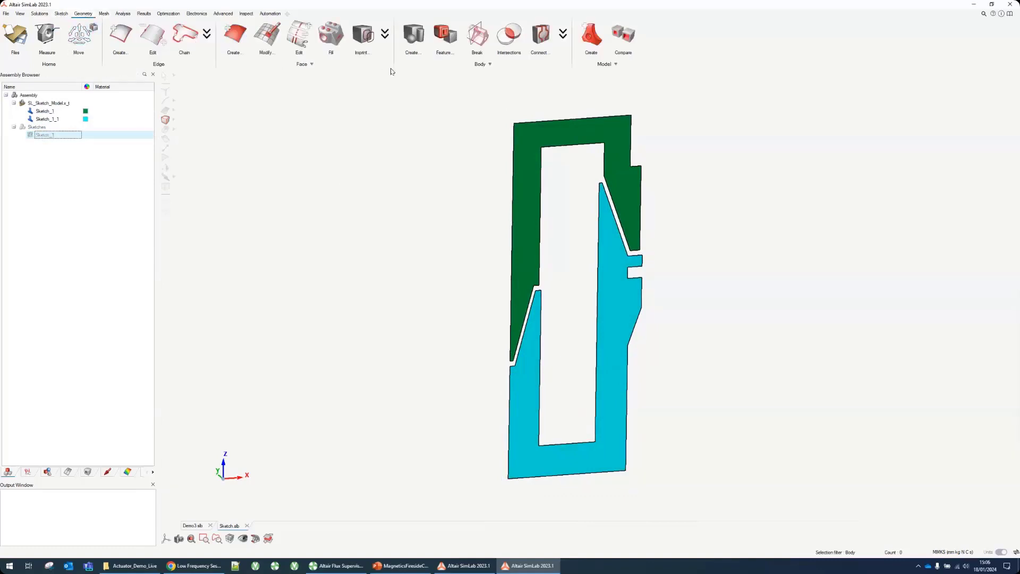
pyautogui.click(419, 36)
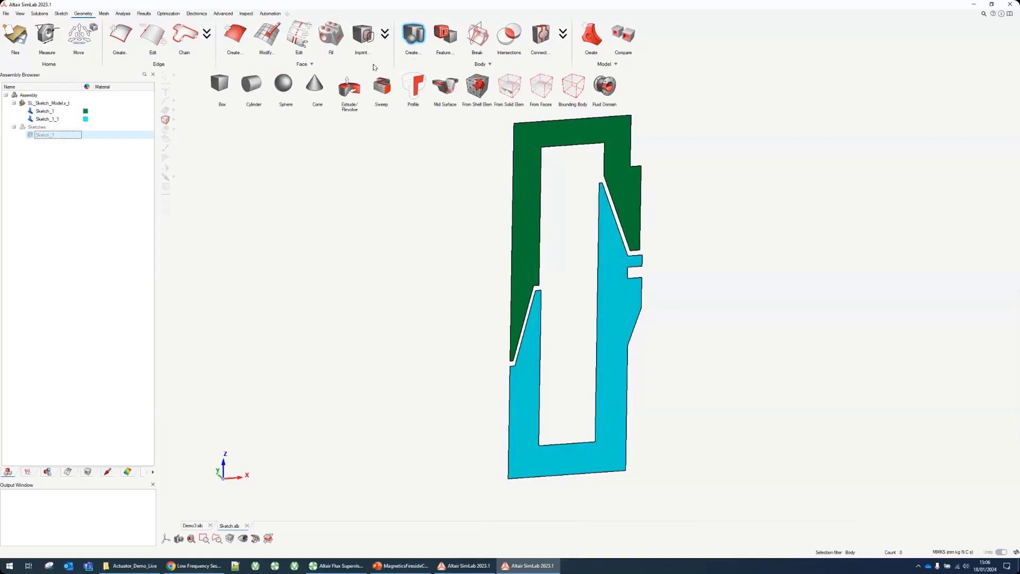
pyautogui.click(349, 88)
pyautogui.click(530, 316)
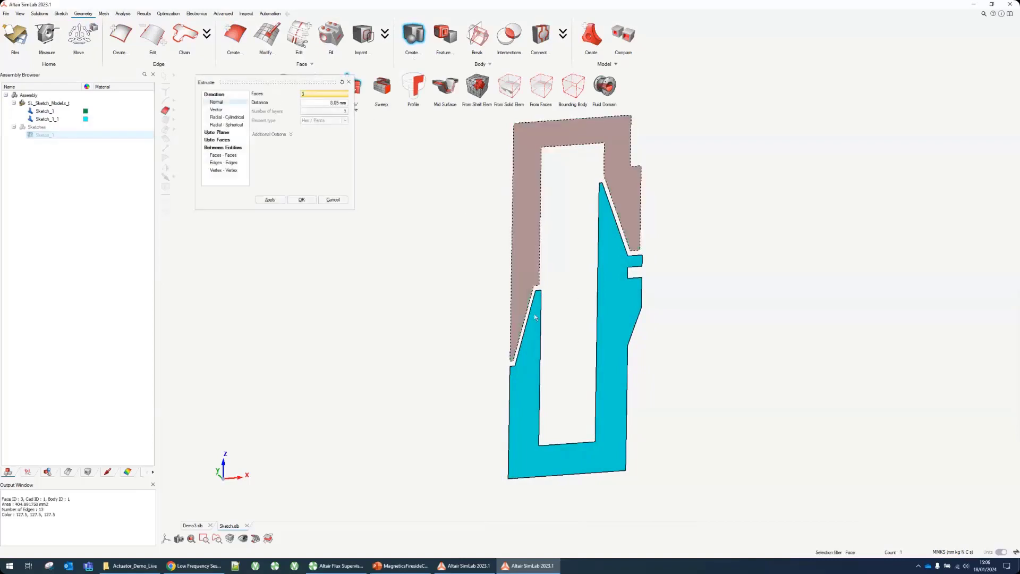
pyautogui.click(535, 317)
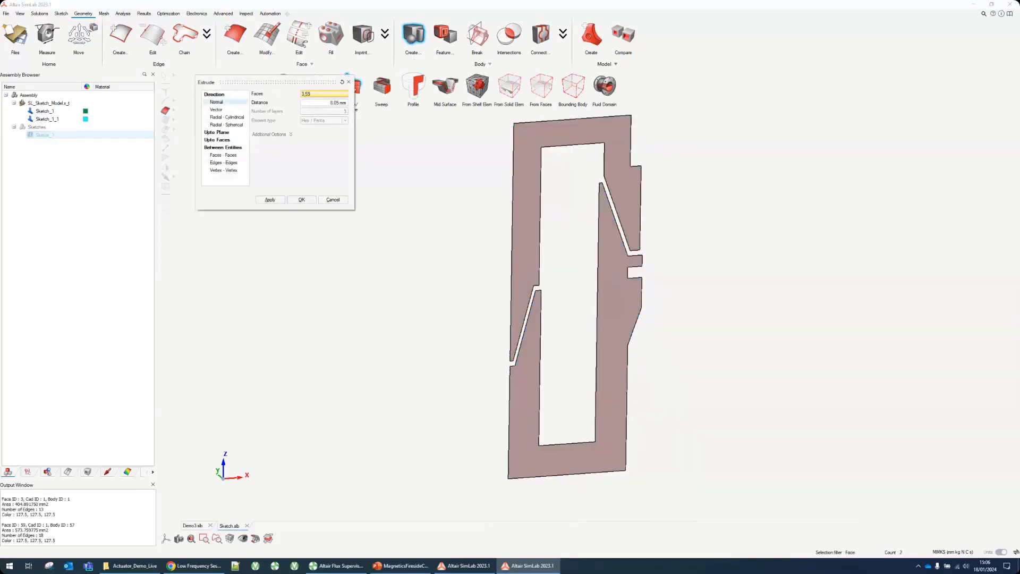
pyautogui.click(302, 200)
pyautogui.click(32, 120)
pyautogui.click(33, 111)
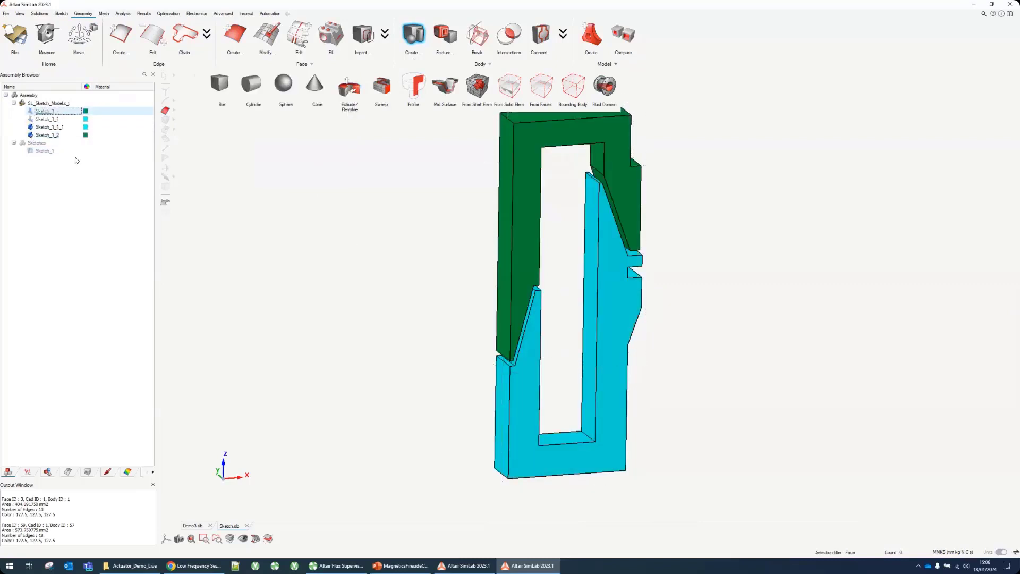
# Rename the cyan solid Bottom and the green solid Top, then select the cyan body
pyautogui.click(55, 128)
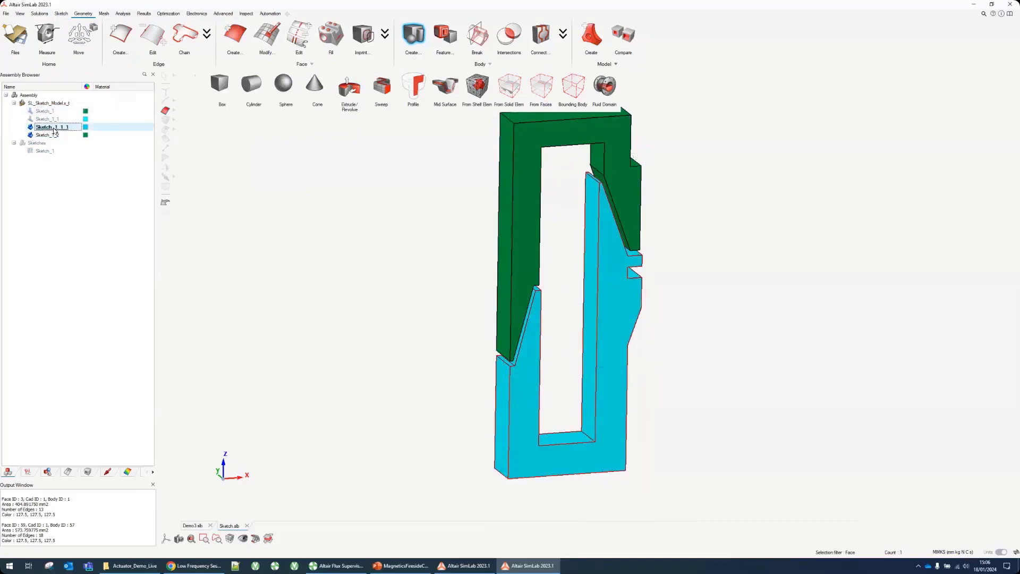
pyautogui.rightClick(53, 130)
pyautogui.click(77, 136)
pyautogui.write('Bottom')
pyautogui.click(77, 136)
pyautogui.rightClick(54, 137)
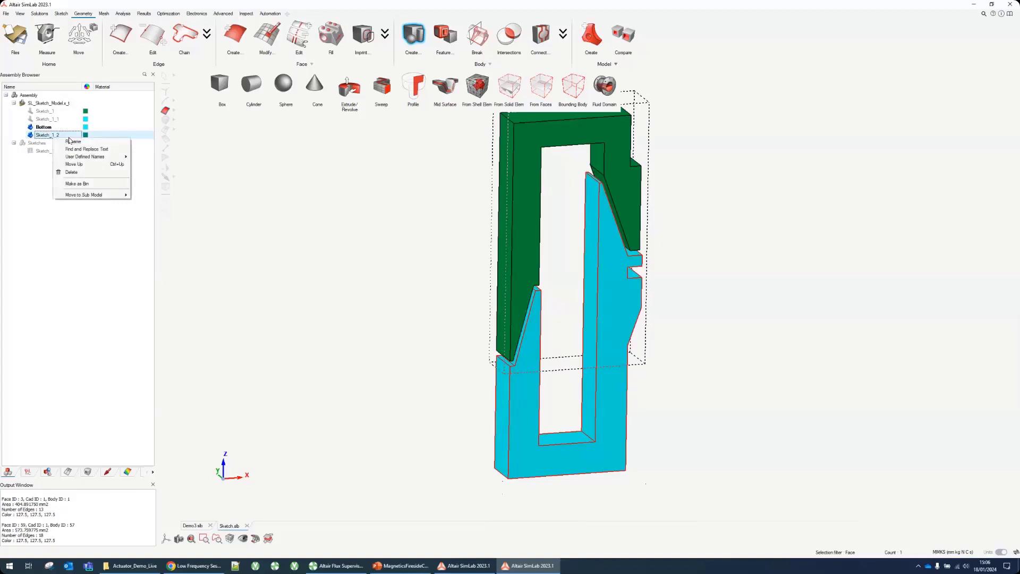
pyautogui.click(76, 142)
pyautogui.write('Top')
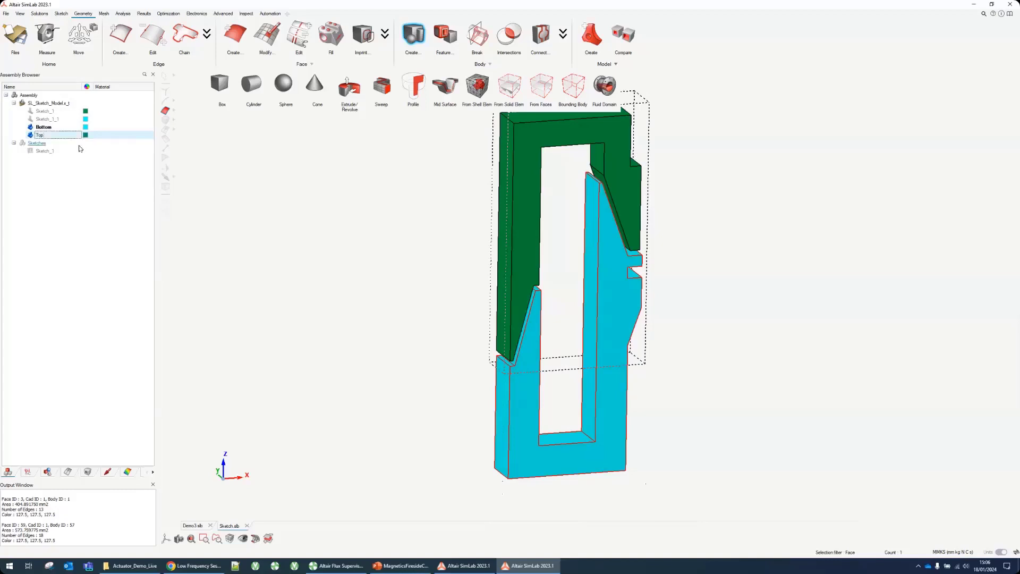
pyautogui.press('Return')
pyautogui.scroll(-2, 401, 273)
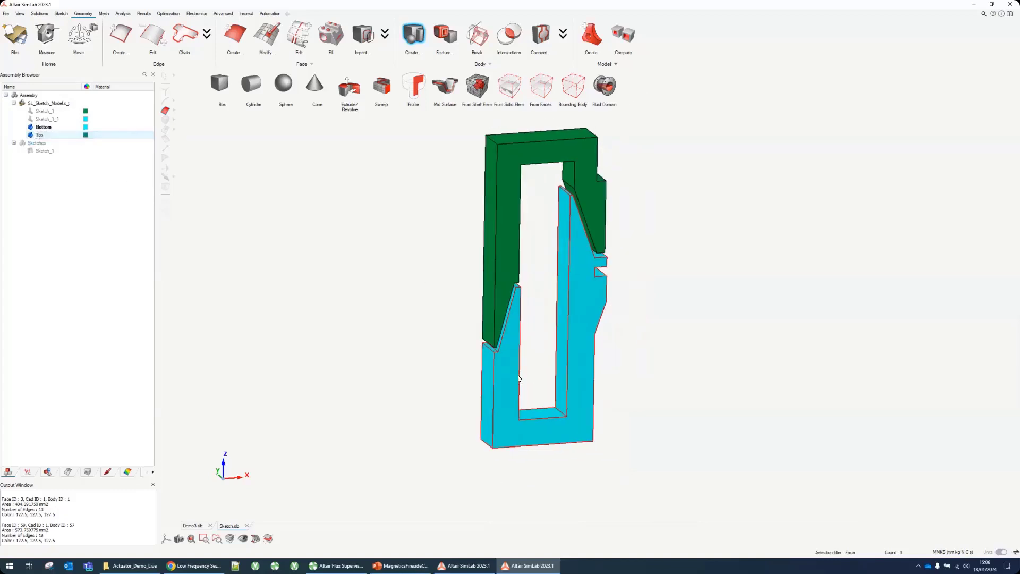
pyautogui.click(479, 345)
pyautogui.click(504, 355)
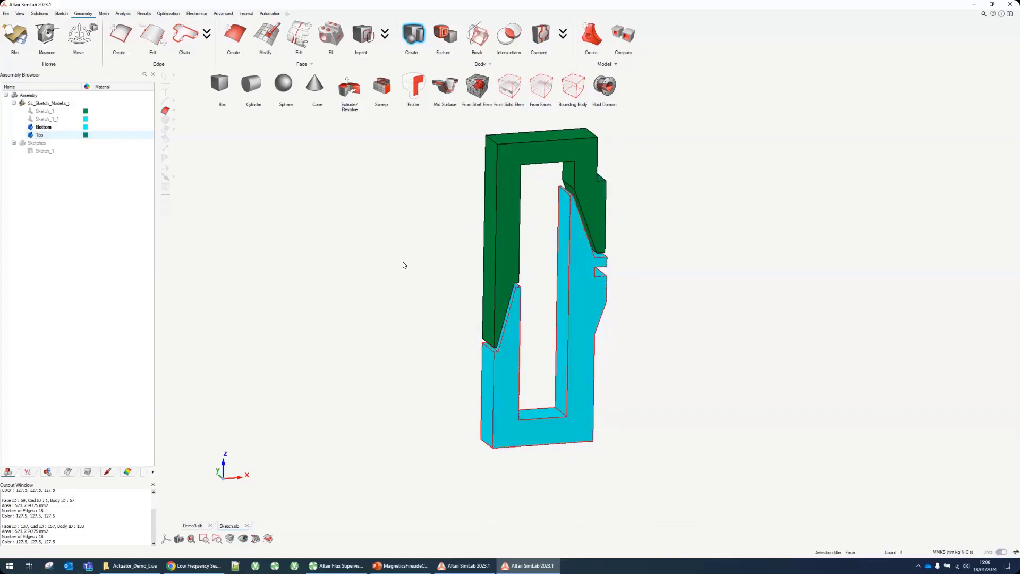
# Clear the body selection and close the body creation list
pyautogui.rightClick(406, 234)
pyautogui.click(380, 210)
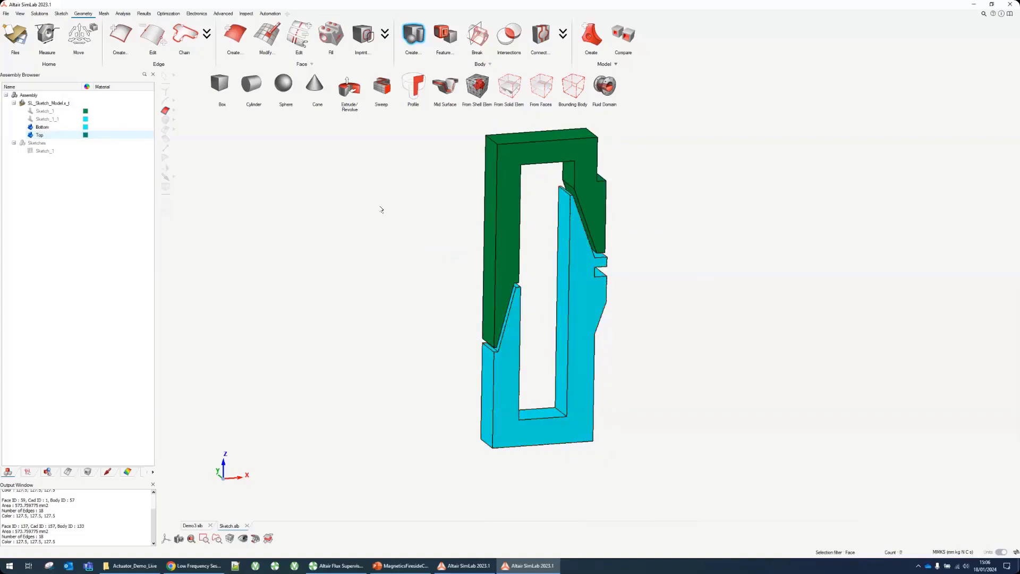
pyautogui.click(417, 34)
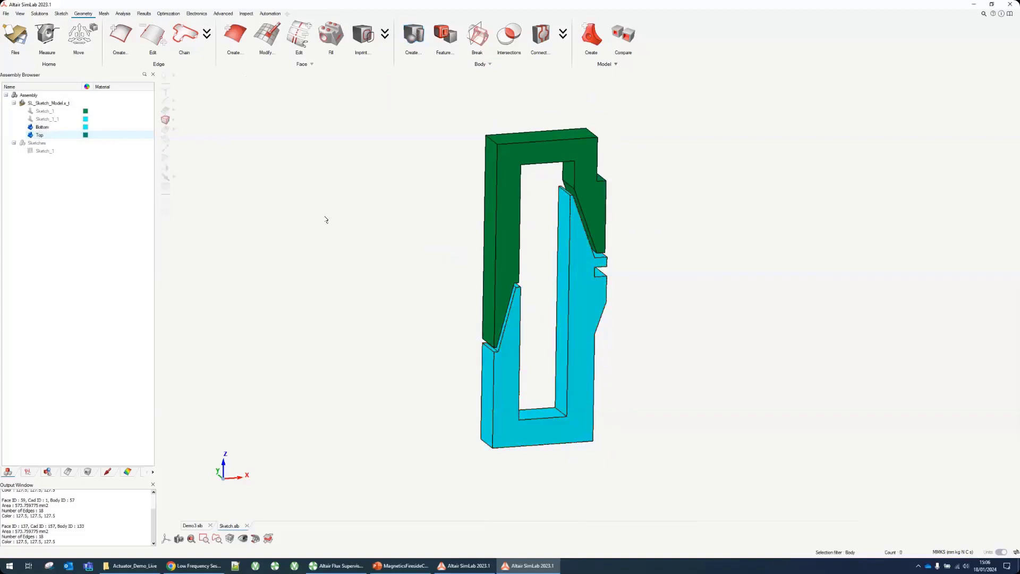
pyautogui.moveTo(345, 225); pyautogui.dragTo(361, 234, button='middle')
# Create the Flux Transientmagnetics solution MagneticTransient with 0.05 s final time and 0.0025 s increment
pyautogui.click(40, 14)
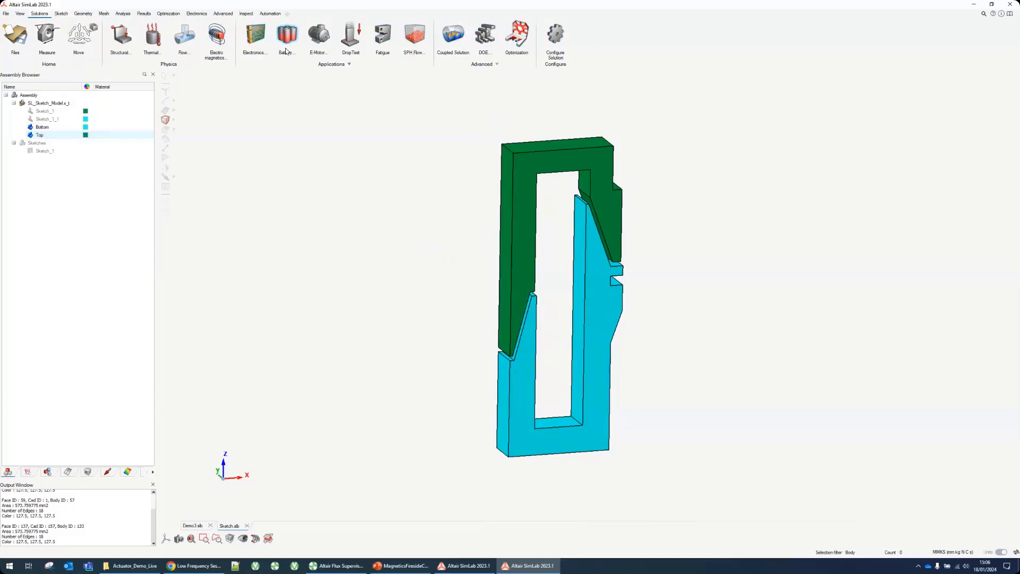
pyautogui.click(218, 37)
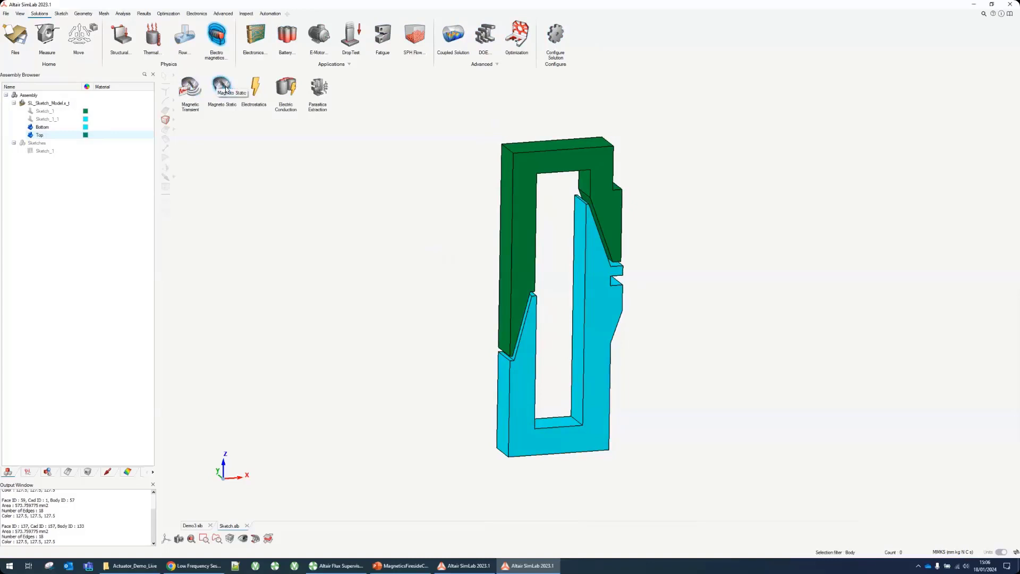
pyautogui.click(191, 89)
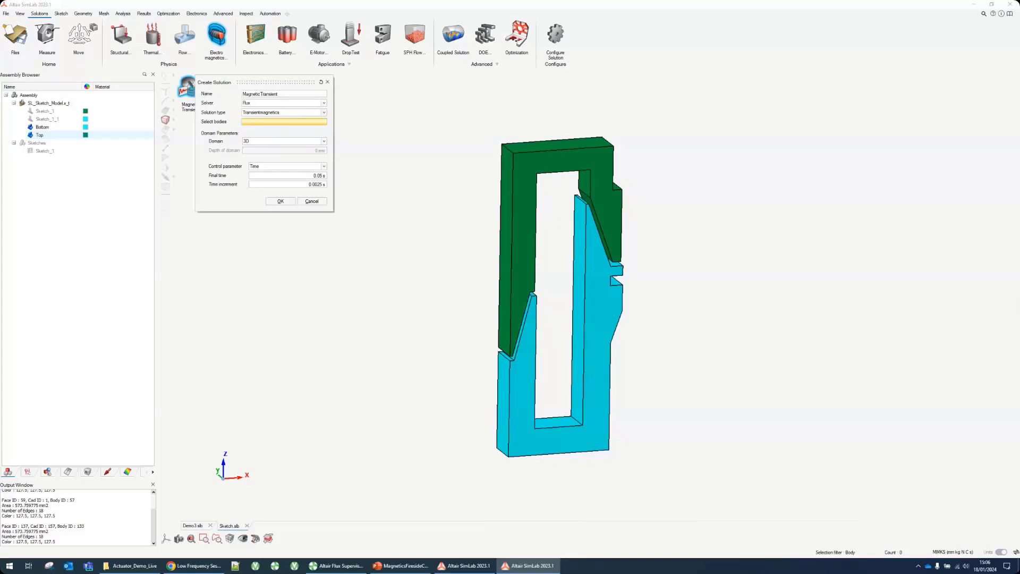
pyautogui.click(287, 175)
pyautogui.click(325, 176)
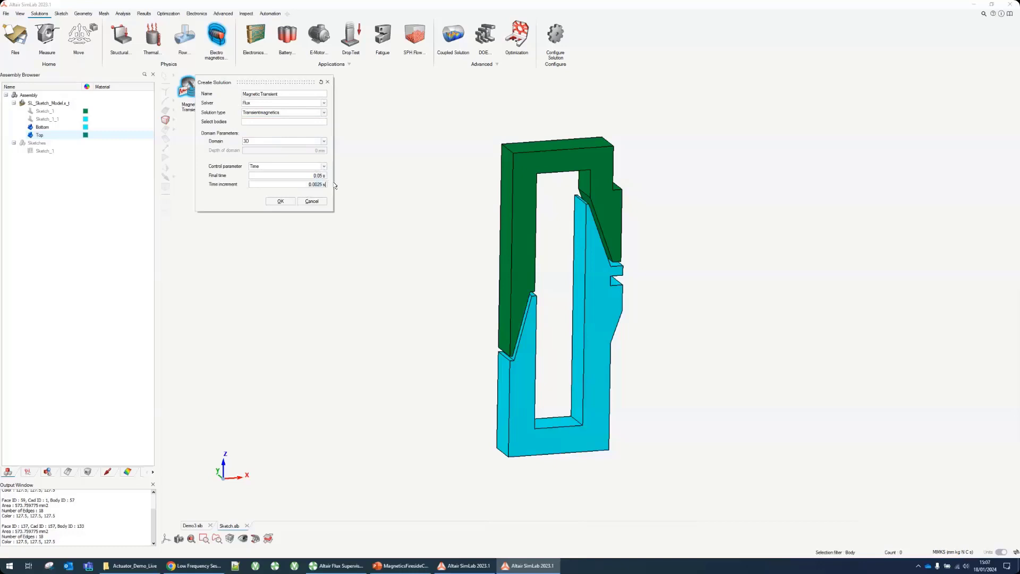
pyautogui.click(283, 202)
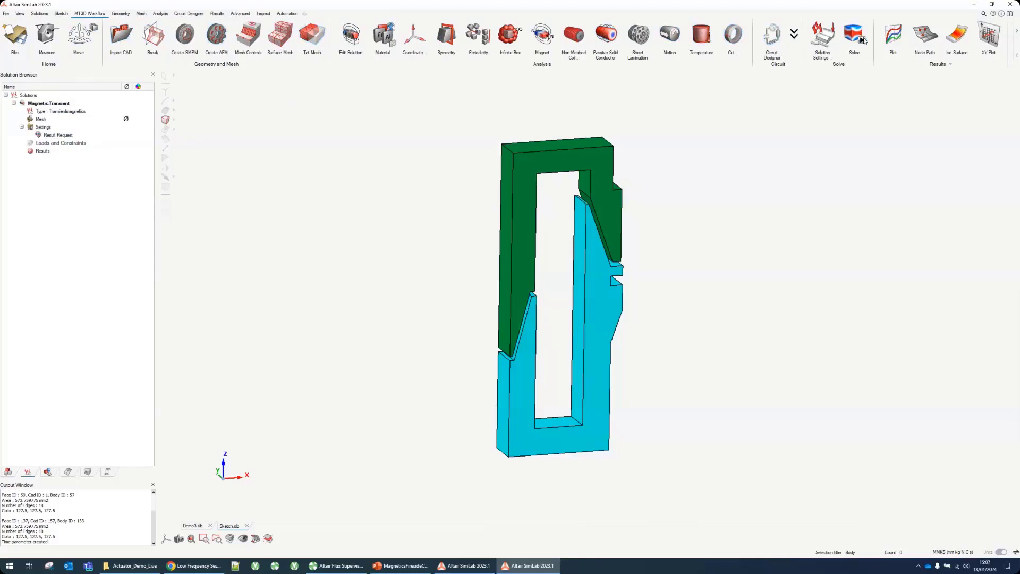
pyautogui.click(126, 16)
pyautogui.click(141, 15)
pyautogui.click(160, 15)
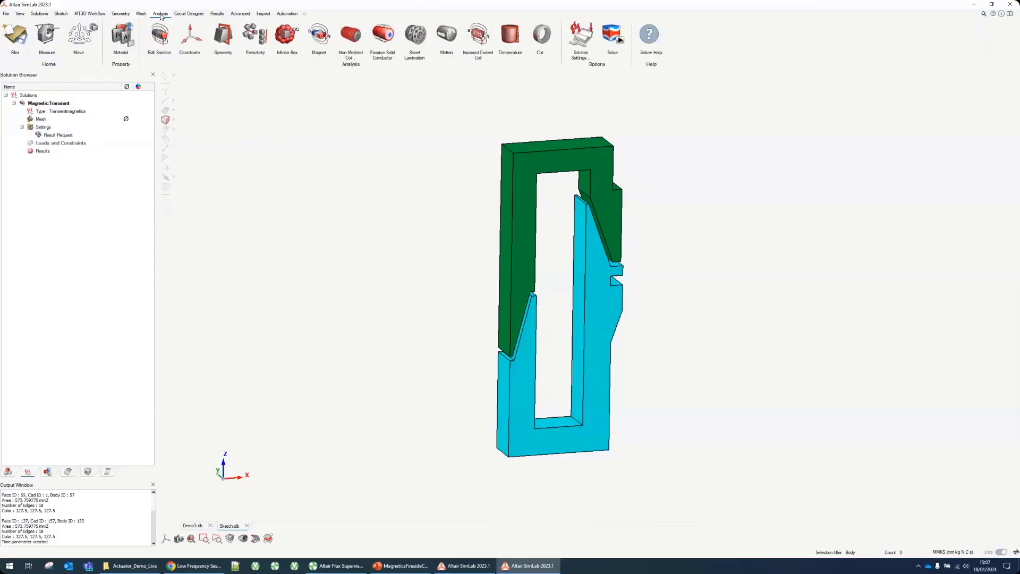
pyautogui.click(121, 15)
pyautogui.click(96, 15)
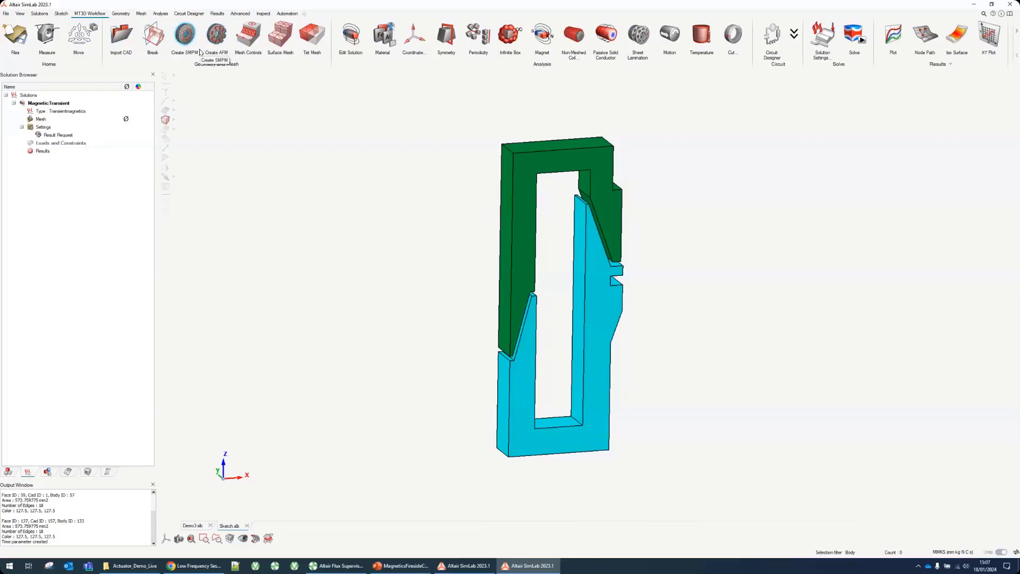
pyautogui.click(216, 36)
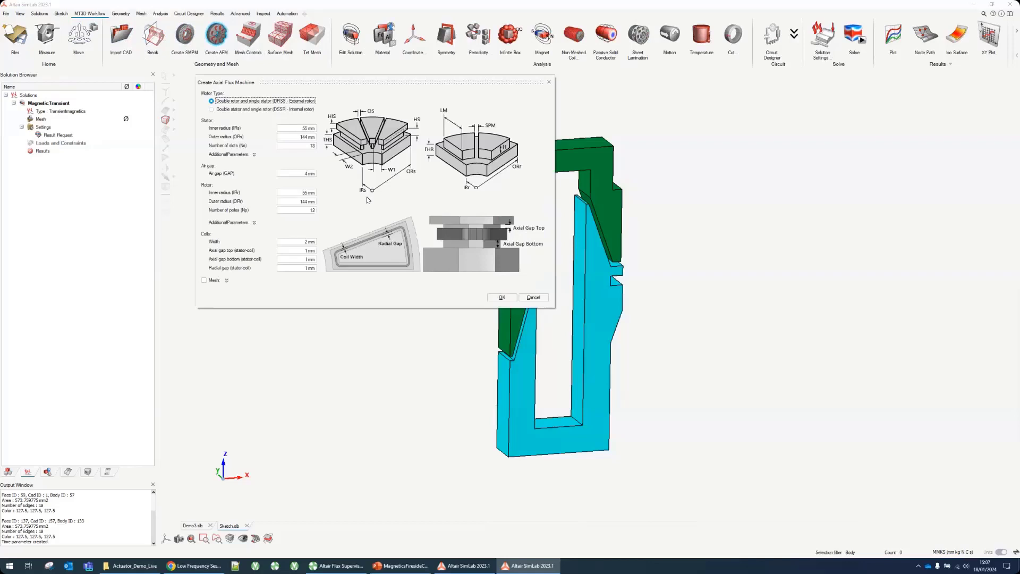
pyautogui.click(550, 83)
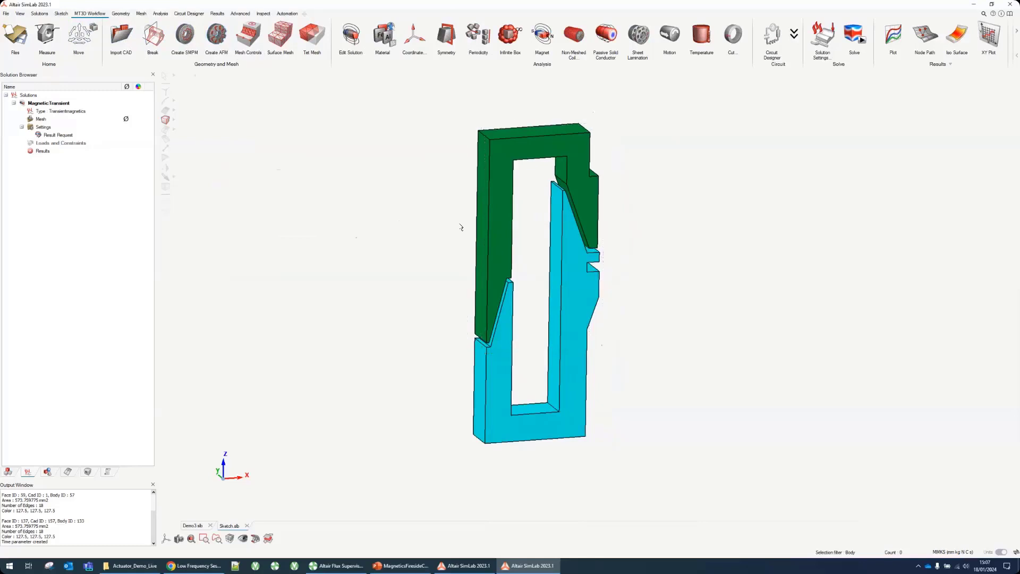
# Start a face mesh control and pick the first slanted air-gap faces on both parts
pyautogui.click(247, 39)
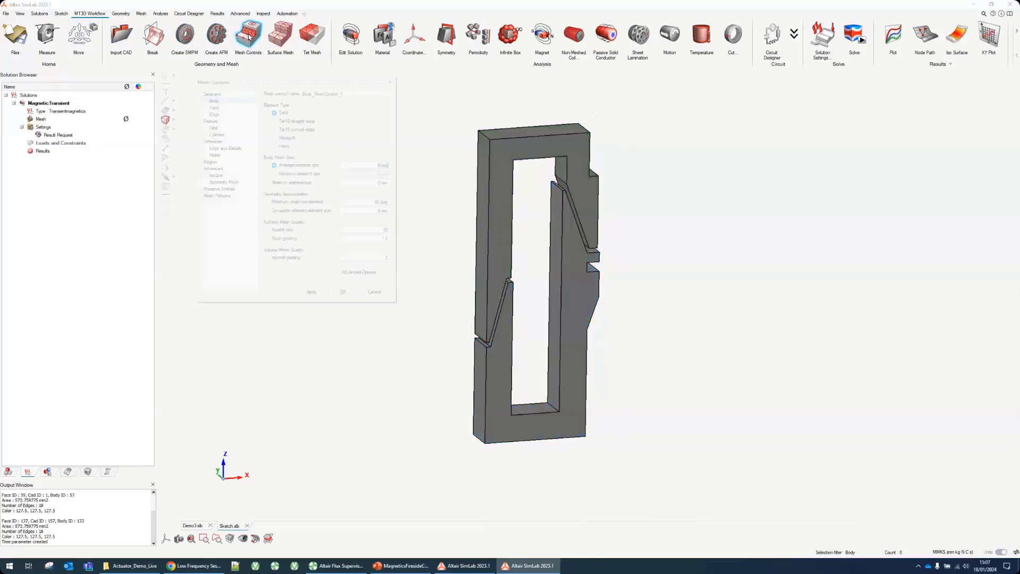
pyautogui.click(222, 108)
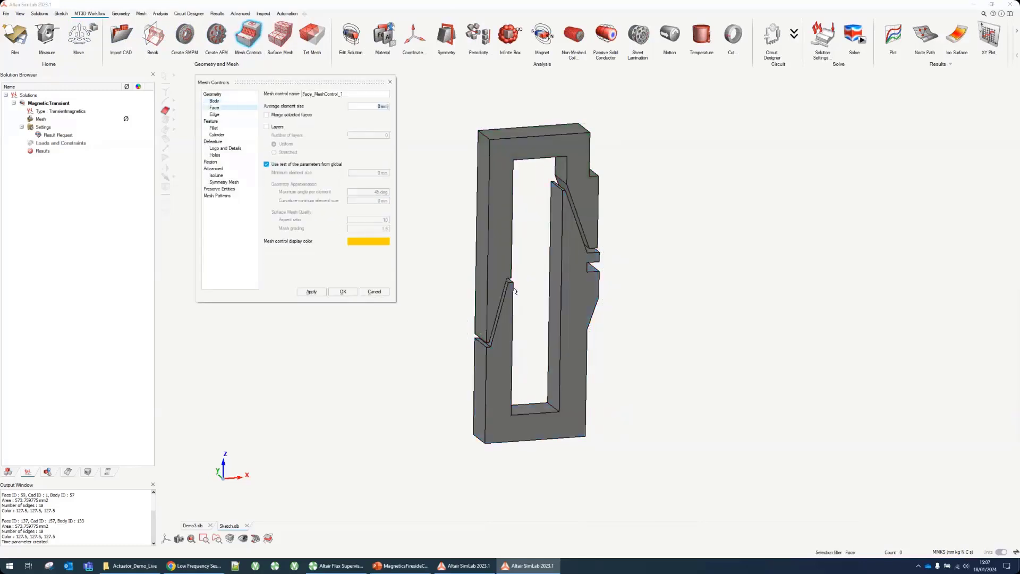
pyautogui.scroll(5, 515, 293)
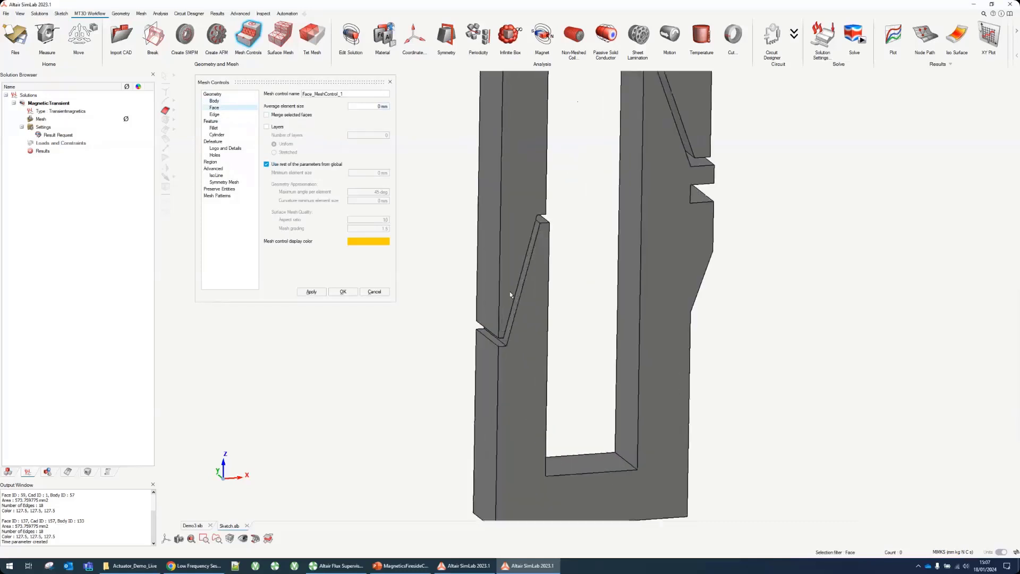
pyautogui.scroll(2, 505, 241)
pyautogui.click(505, 283)
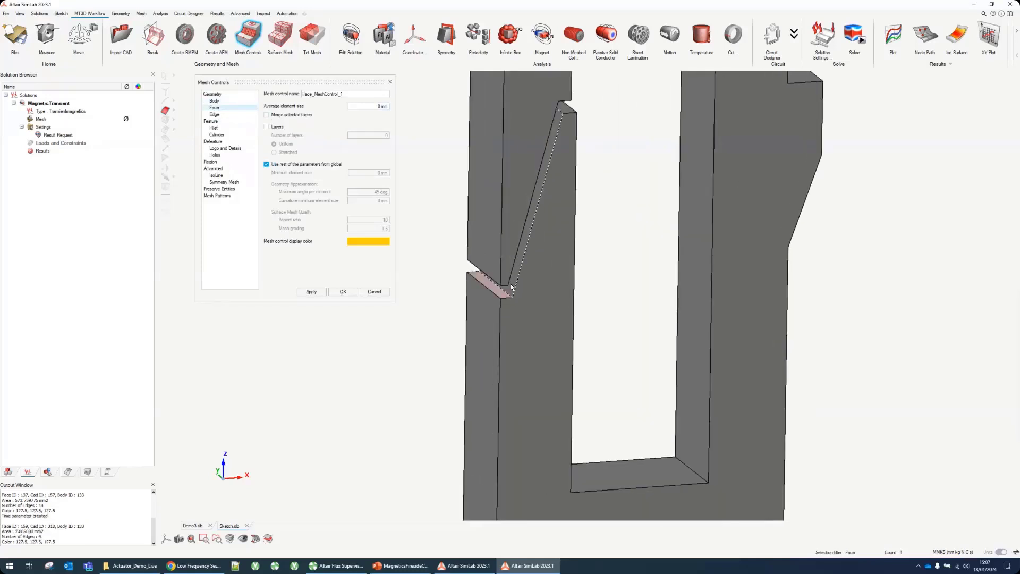
pyautogui.click(558, 122)
pyautogui.moveTo(563, 99); pyautogui.dragTo(544, 205, button='middle')
pyautogui.click(545, 204)
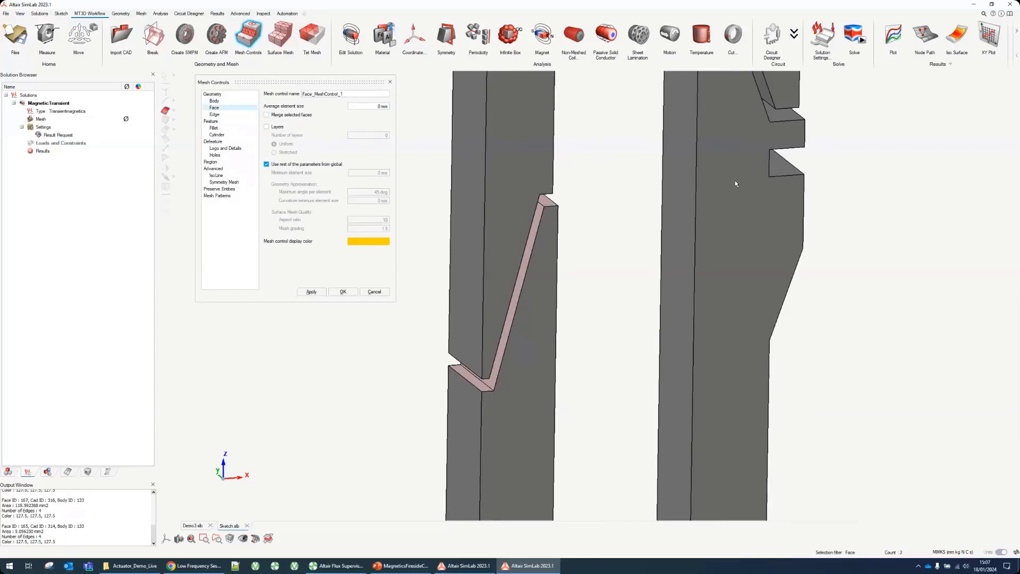
pyautogui.click(777, 113)
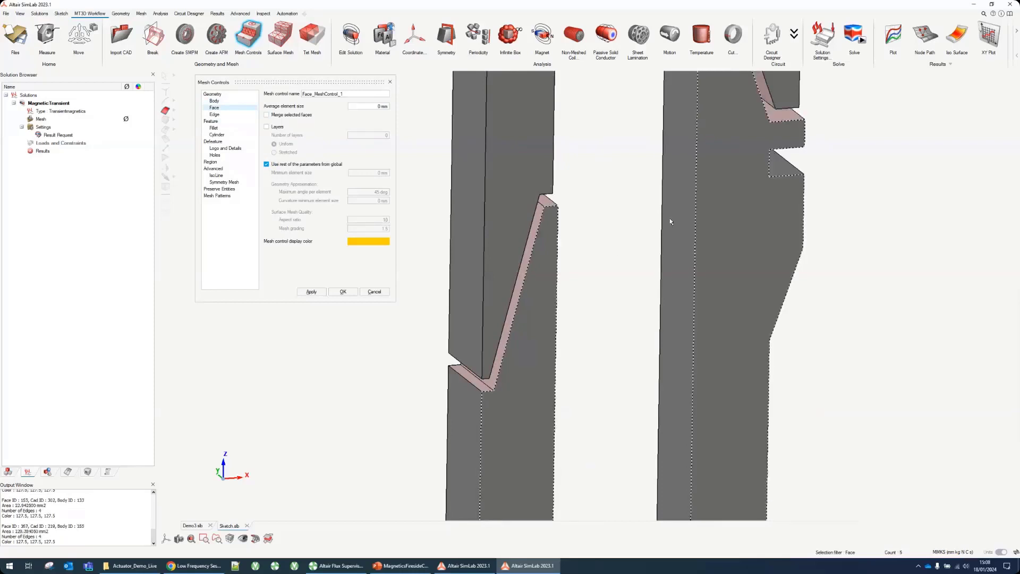
pyautogui.click(468, 375)
# Add the remaining small and slanted gap faces and apply a 0.5 mm average element size
pyautogui.moveTo(468, 375); pyautogui.dragTo(472, 351, button='middle')
pyautogui.click(475, 353)
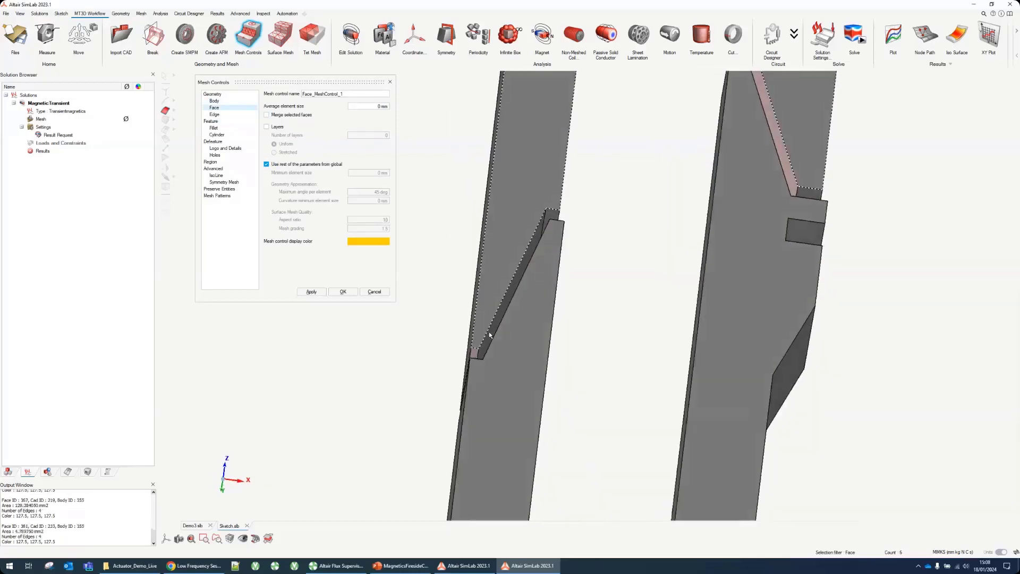
pyautogui.click(510, 282)
pyautogui.moveTo(555, 210); pyautogui.dragTo(562, 198, button='middle')
pyautogui.click(562, 199)
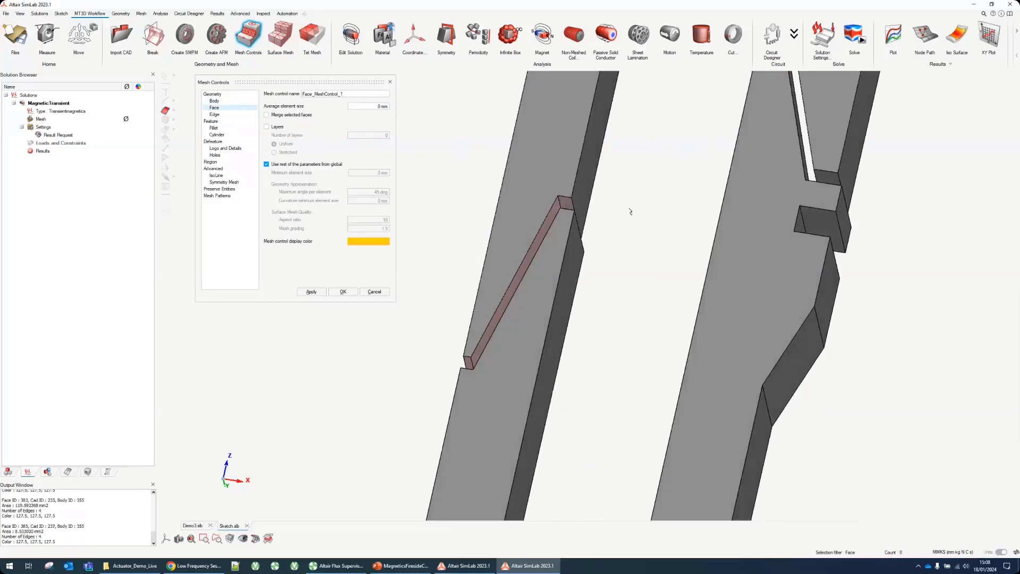
pyautogui.moveTo(587, 369); pyautogui.dragTo(640, 159, button='middle')
pyautogui.click(707, 322)
pyautogui.click(694, 316)
pyautogui.click(643, 194)
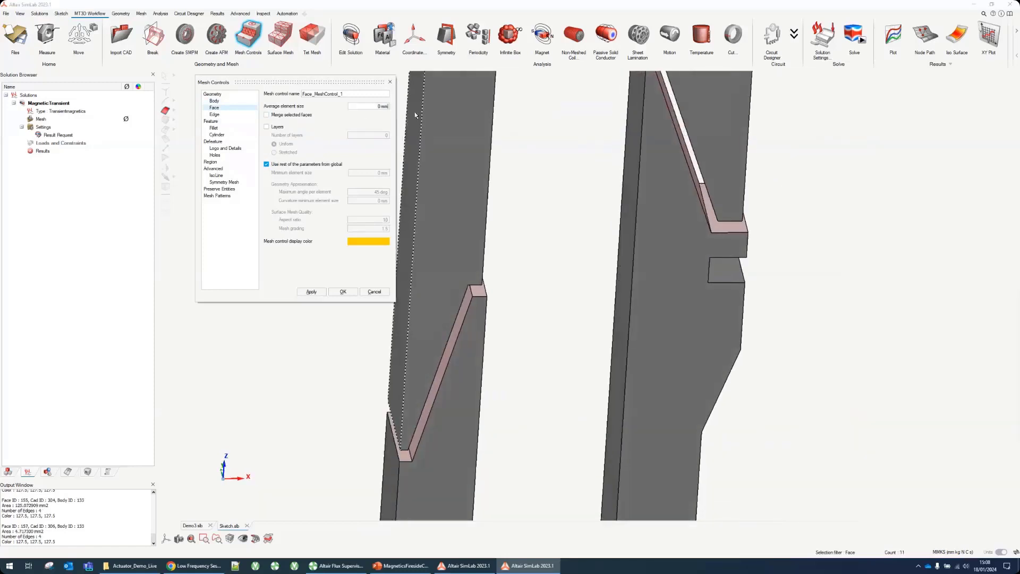
pyautogui.click(380, 106)
pyautogui.write('0.5')
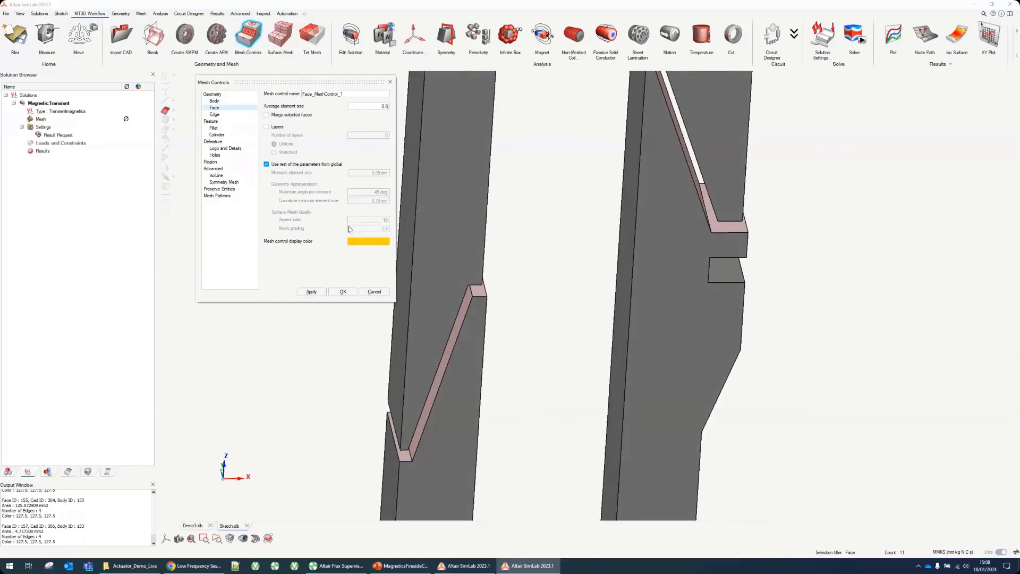
pyautogui.click(344, 292)
pyautogui.scroll(-5, 359, 278)
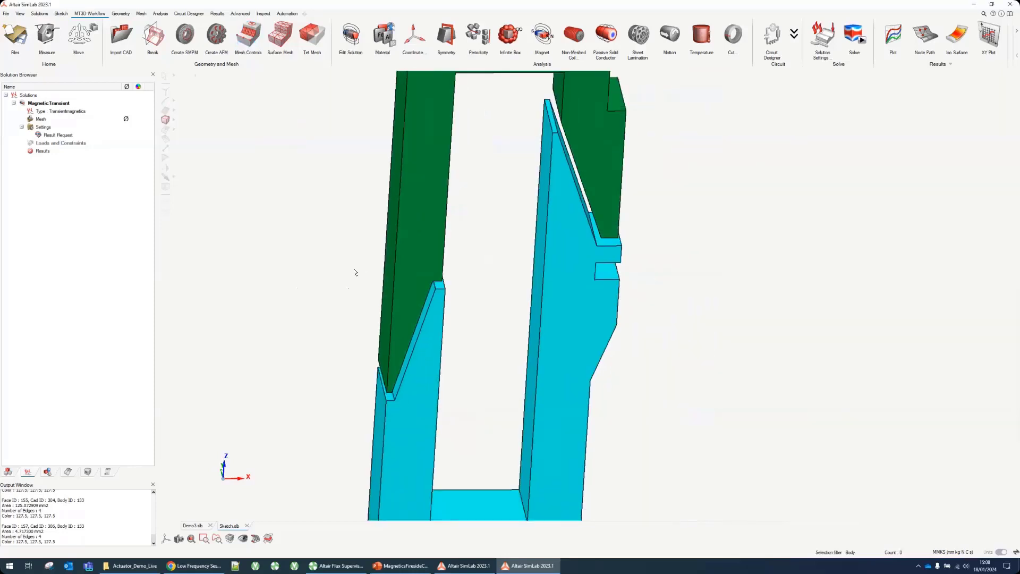
# Tet-mesh both Top and Bottom at 2 mm average size with matching mesh, accepting the warnings
pyautogui.click(311, 38)
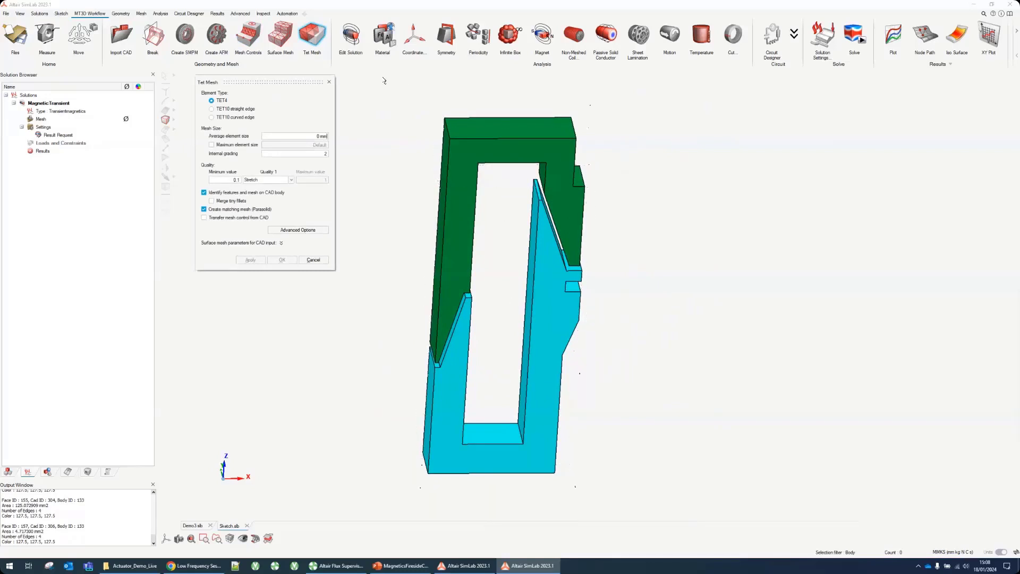
pyautogui.hotkey('ctrl', 'a')
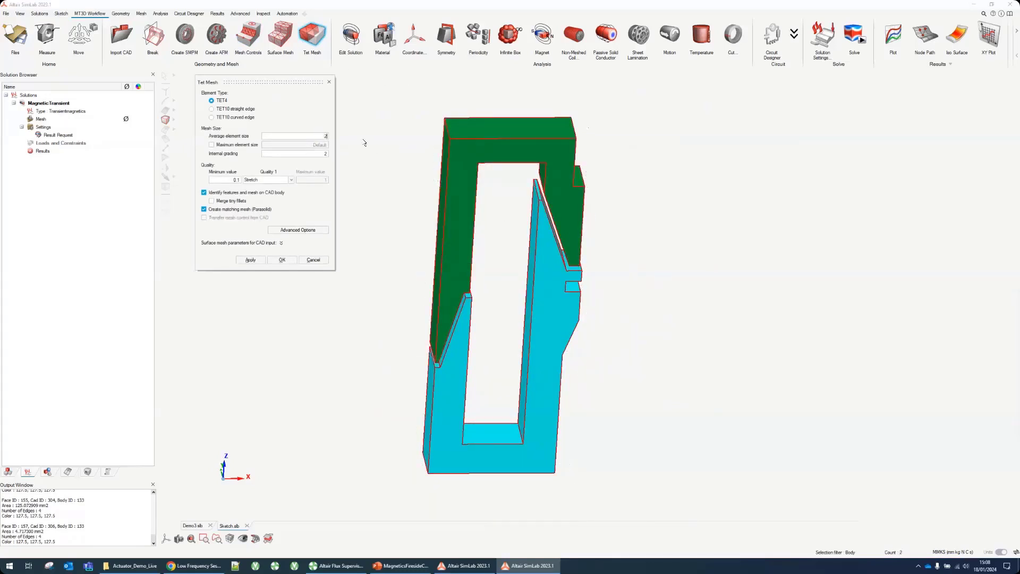
pyautogui.click(282, 260)
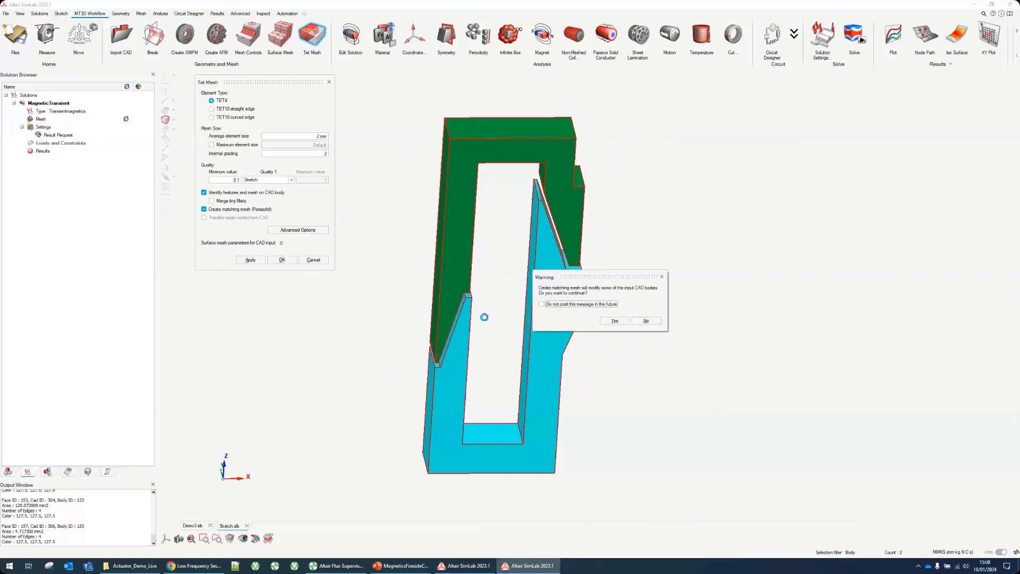
pyautogui.click(614, 322)
pyautogui.click(612, 321)
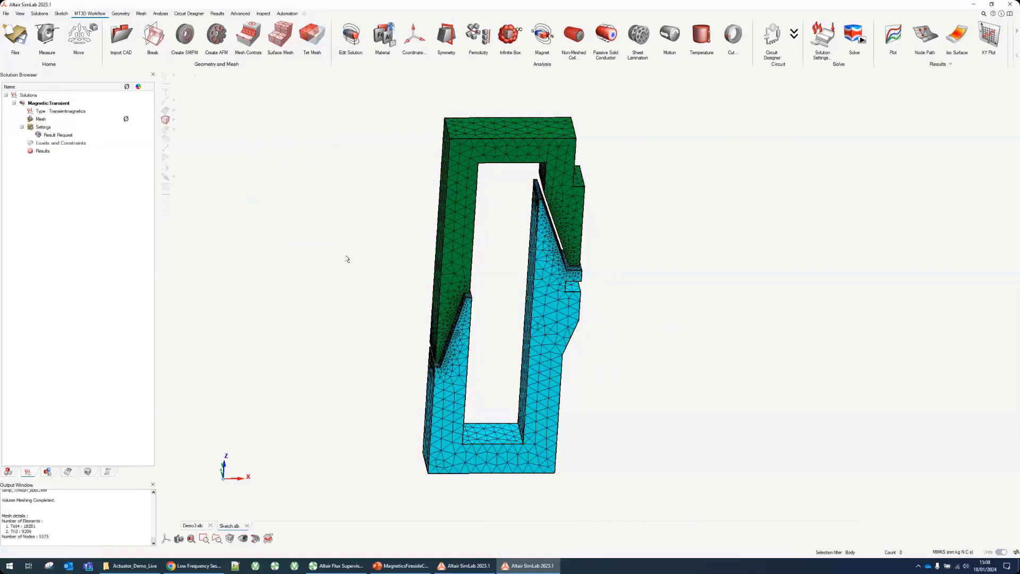
pyautogui.moveTo(491, 305); pyautogui.dragTo(476, 290, button='middle')
pyautogui.scroll(-2, 515, 284)
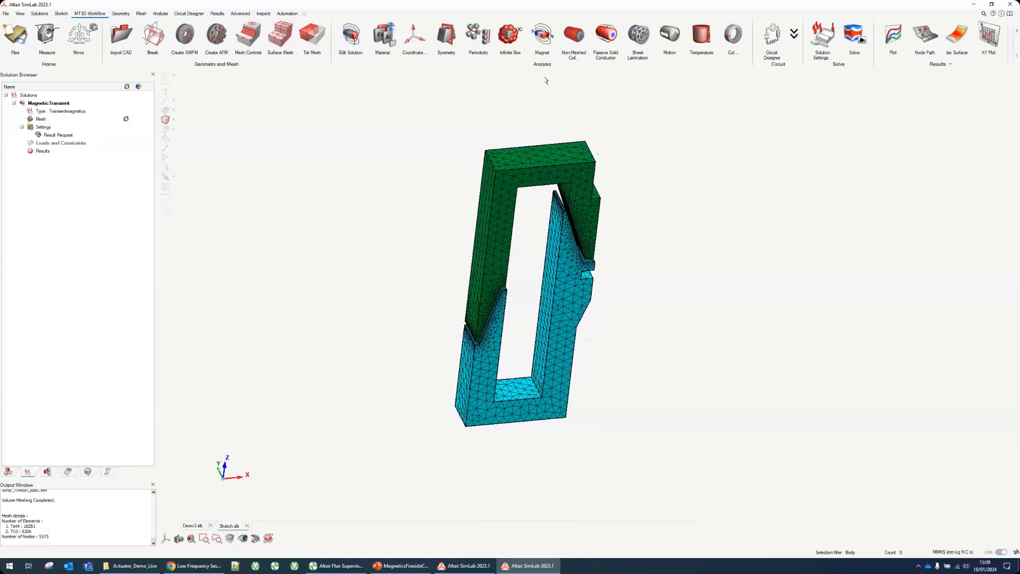
# Select the Top and Bottom bodies as the MagneticTransient solution's bodies and confirm
pyautogui.click(350, 38)
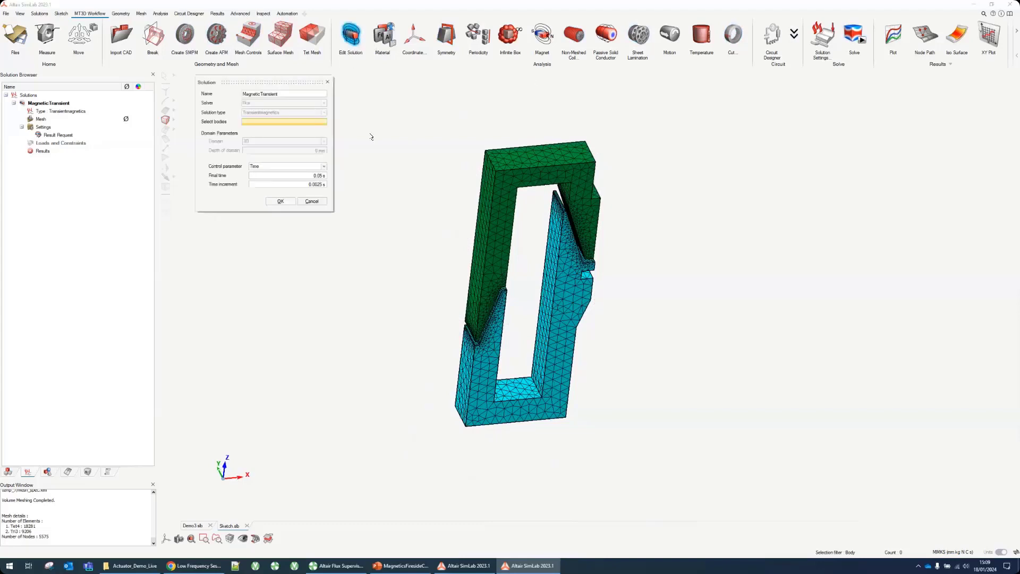
pyautogui.click(463, 217)
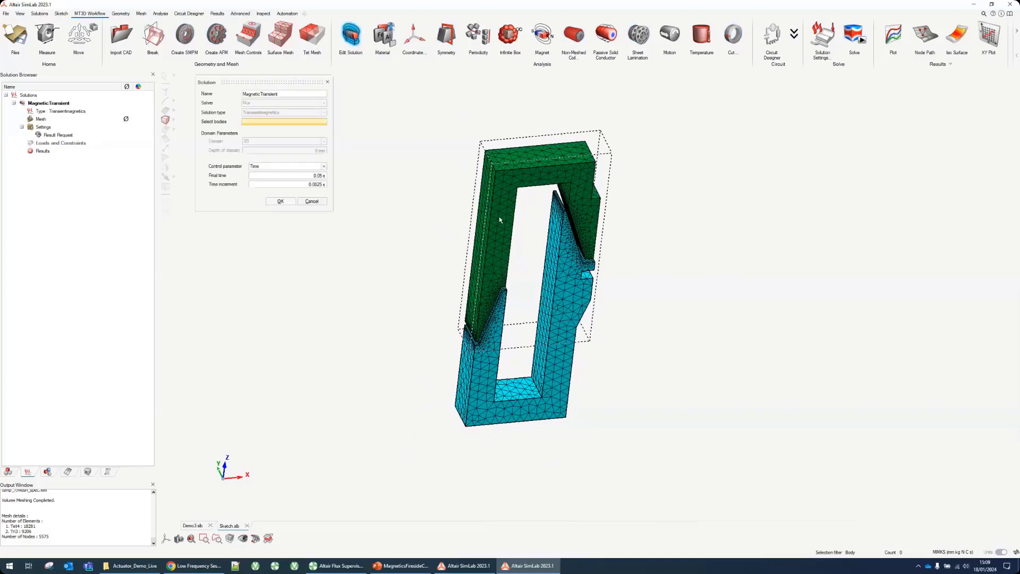
pyautogui.click(486, 355)
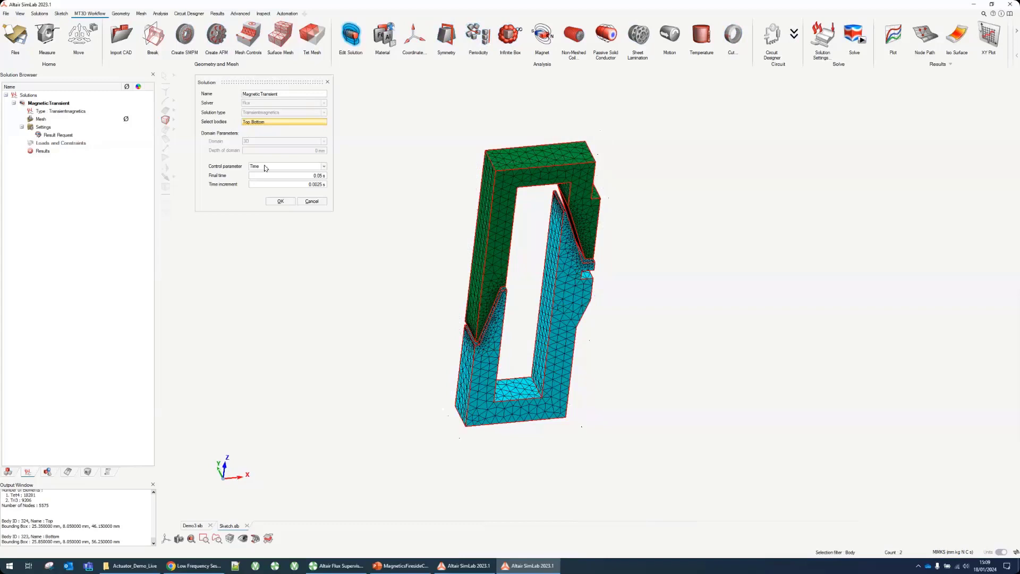
pyautogui.click(280, 200)
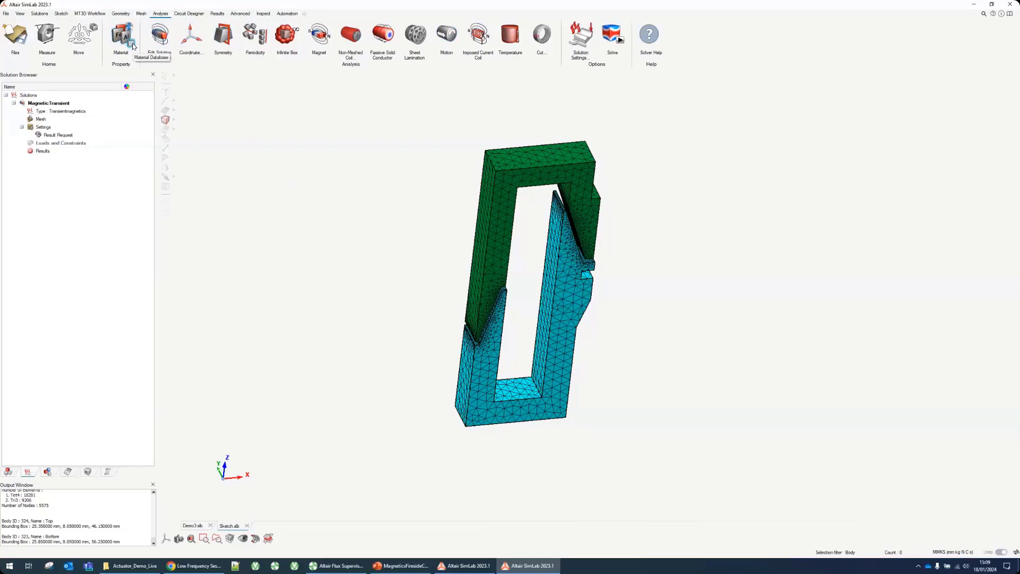
# Load M400-50A from Electromagnetic > Soft magnetic into the Material Browser and close the library
pyautogui.click(132, 47)
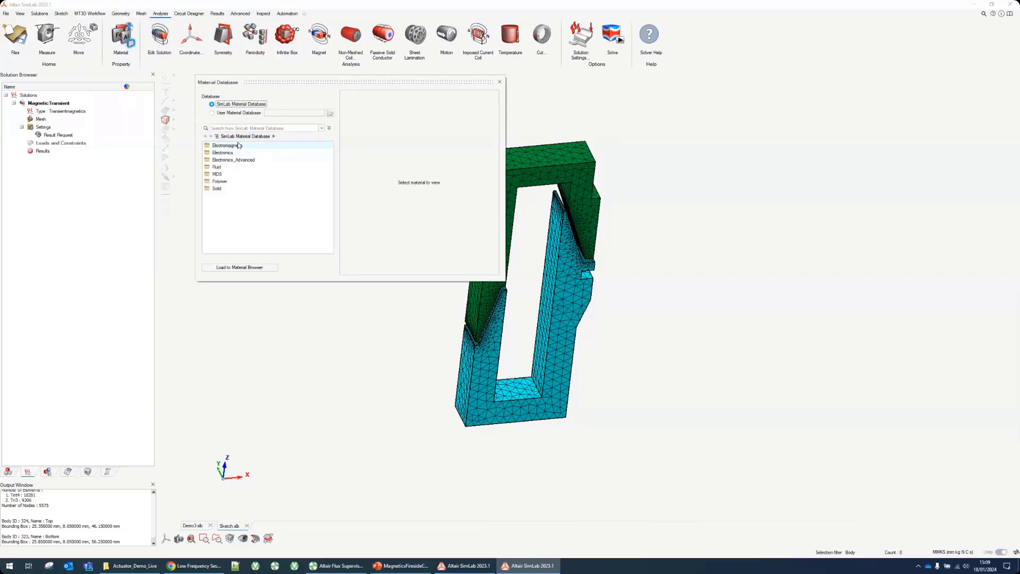
pyautogui.doubleClick(238, 146)
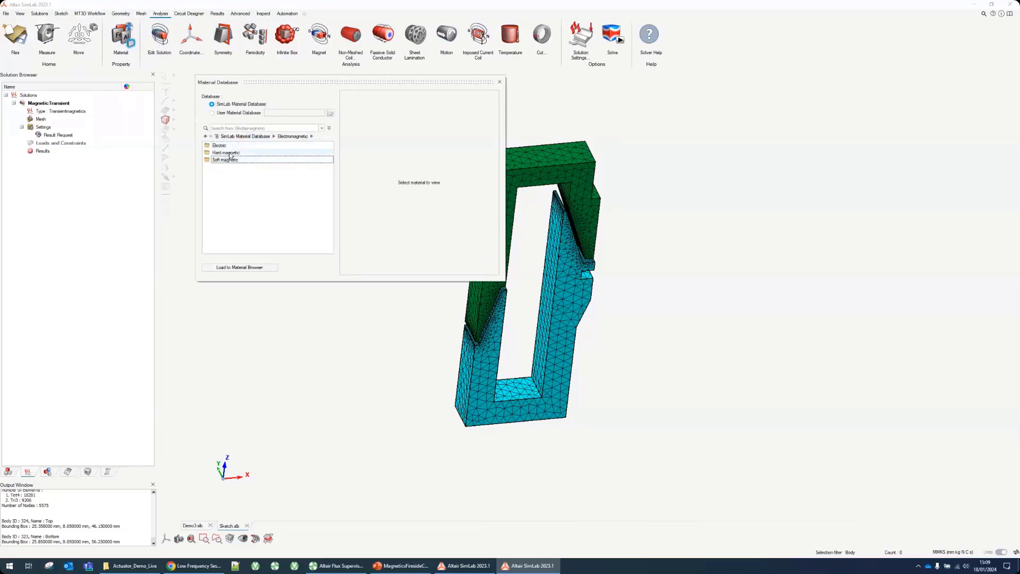
pyautogui.click(228, 161)
pyautogui.doubleClick(228, 161)
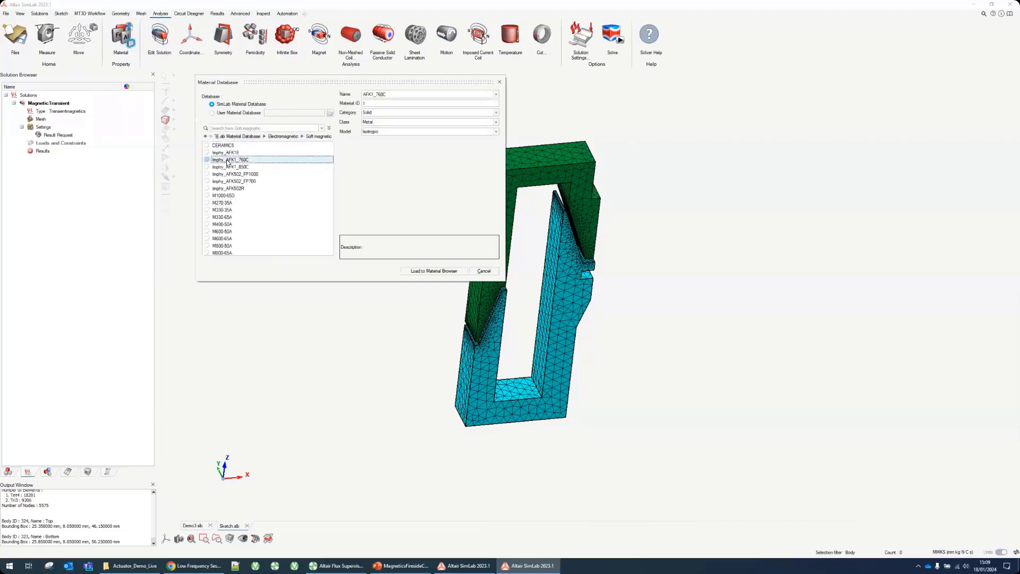
pyautogui.click(223, 217)
pyautogui.click(238, 226)
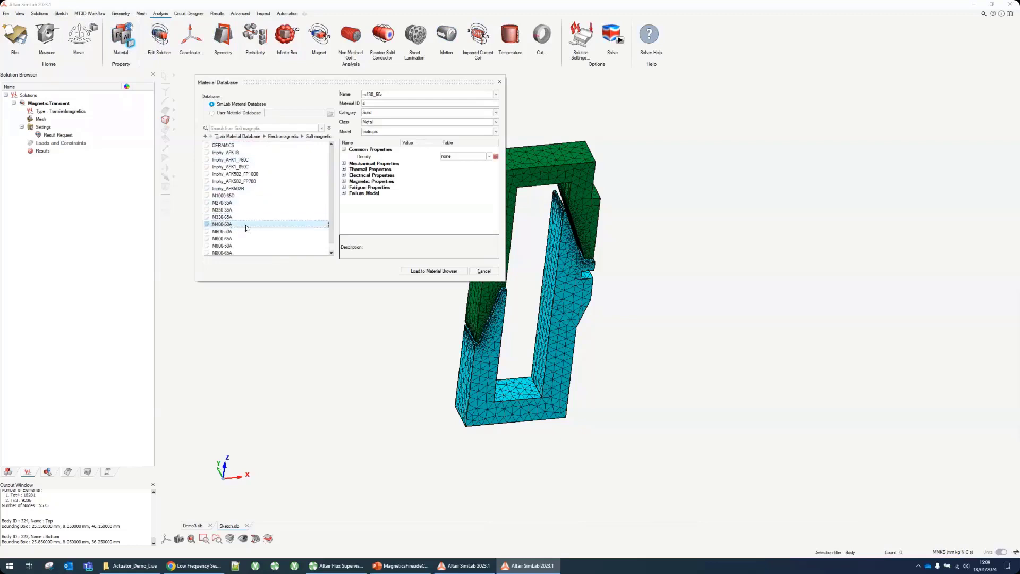
pyautogui.click(432, 272)
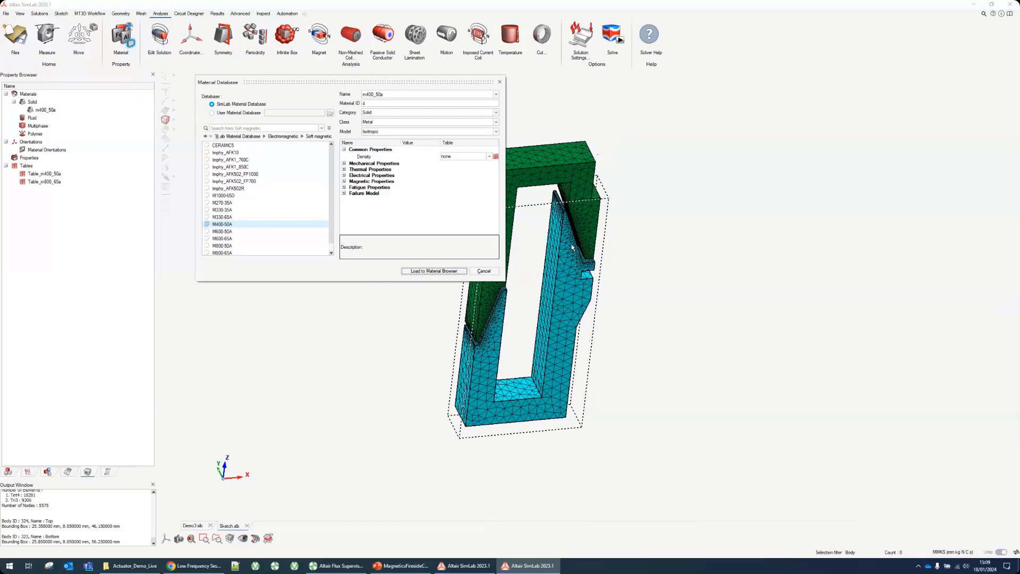
pyautogui.click(500, 82)
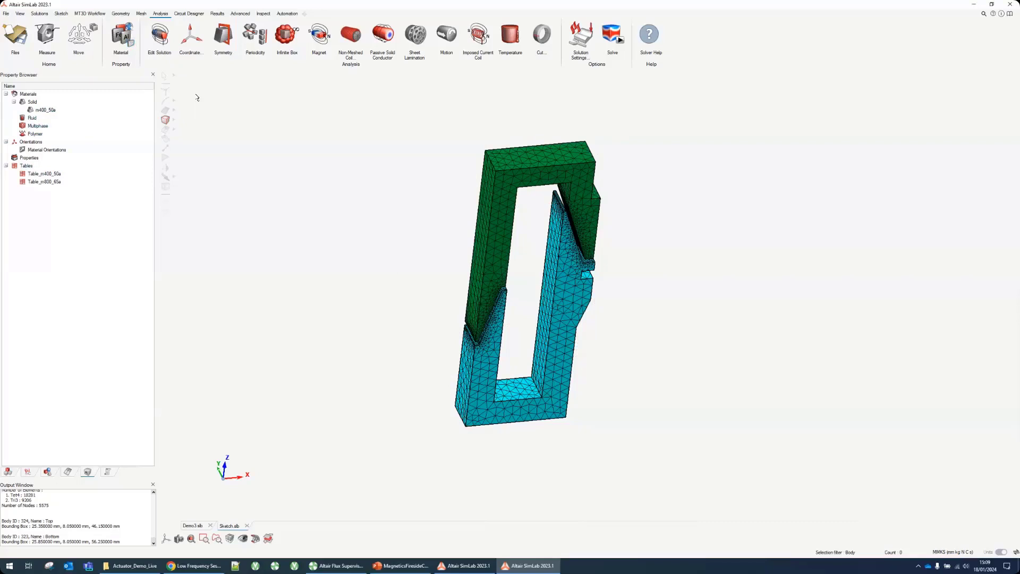
# Assign the m400_50a material to both the Top and Bottom bodies
pyautogui.click(498, 242)
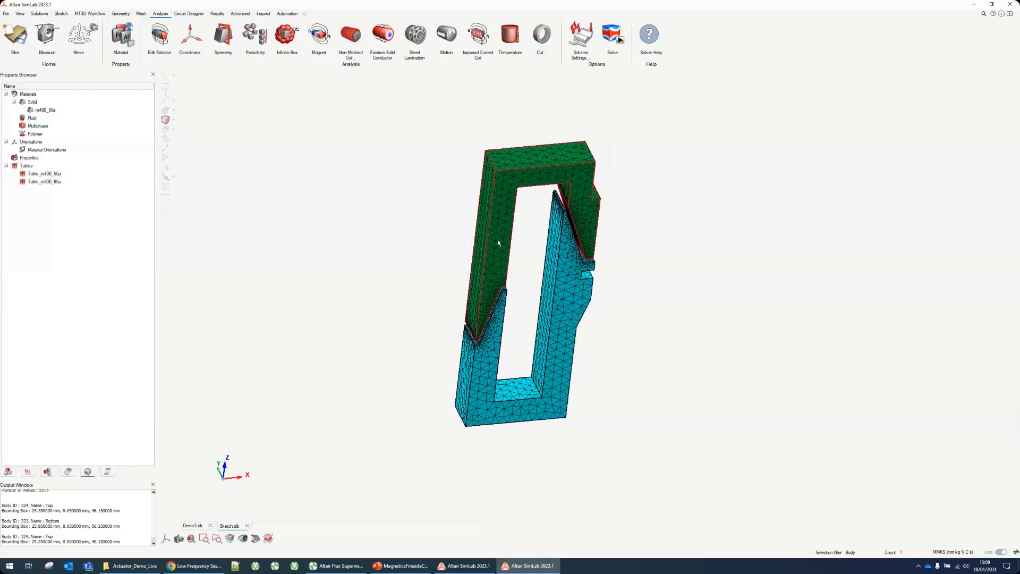
pyautogui.click(483, 363)
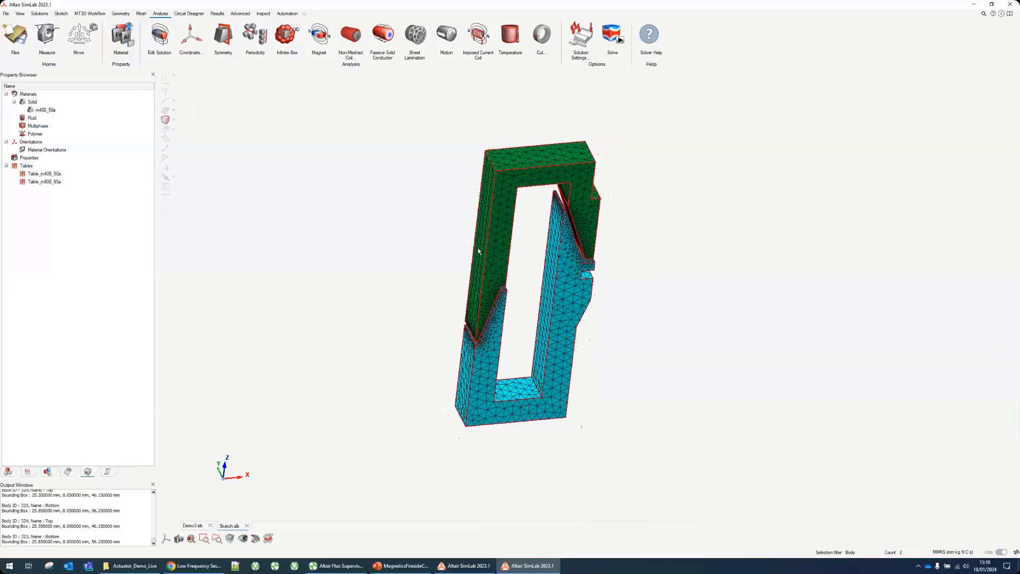
pyautogui.rightClick(499, 234)
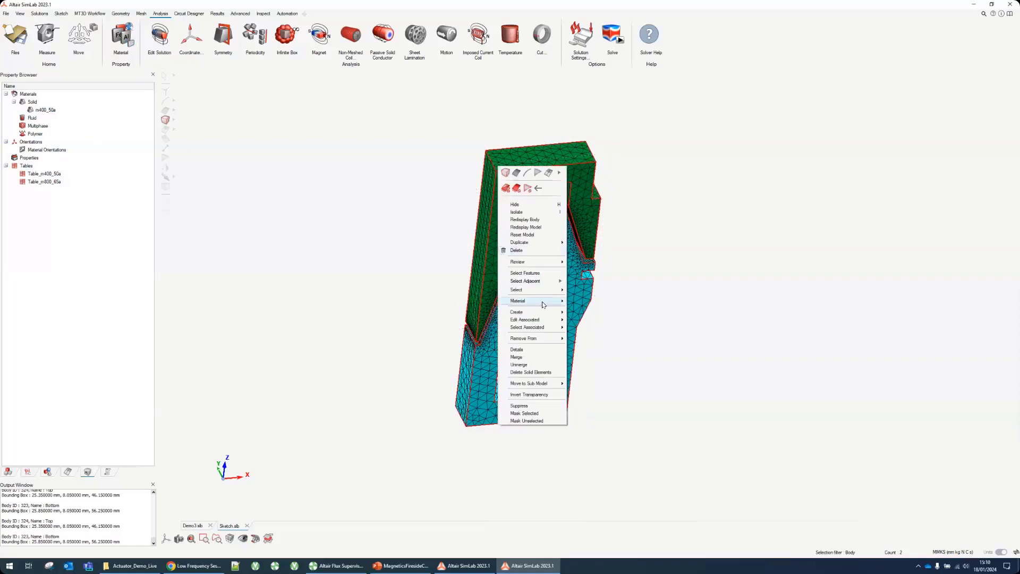
pyautogui.moveTo(544, 302)
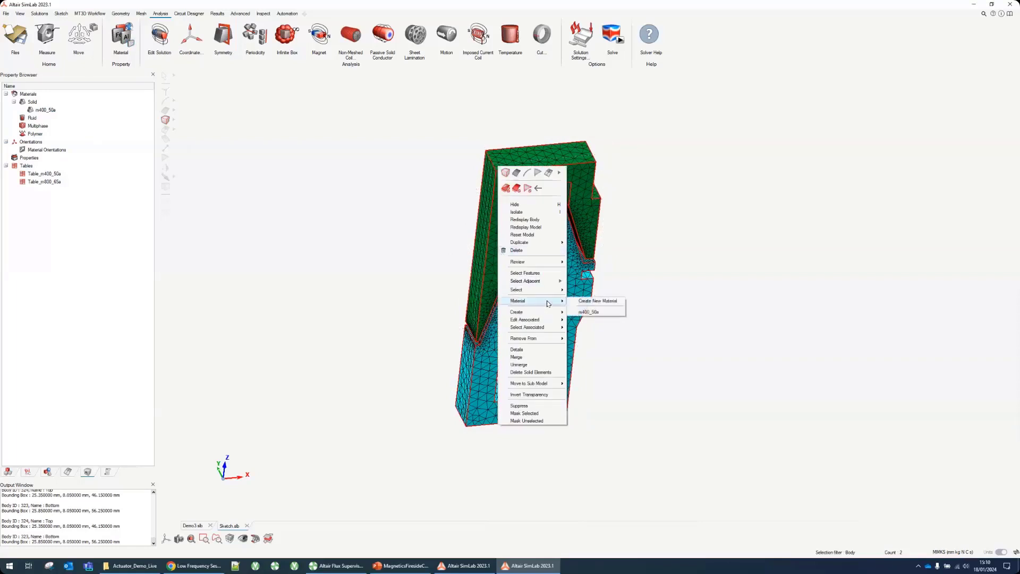
pyautogui.click(606, 317)
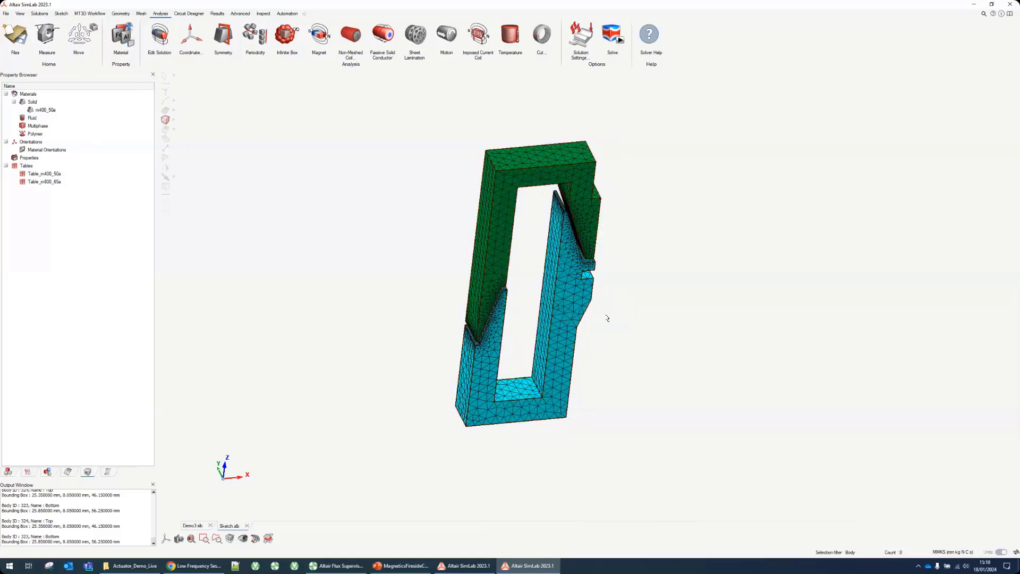
# Check in the Assembly Browser that the Bottom body's material is m400_50a
pyautogui.click(10, 471)
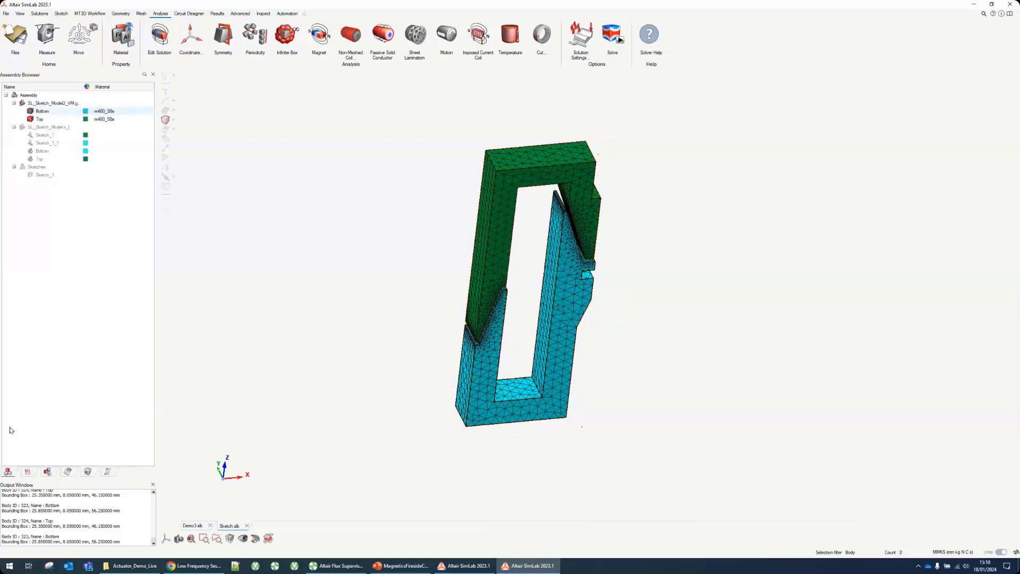
pyautogui.click(123, 111)
pyautogui.click(124, 117)
# Add tangential-field symmetry conditions on the green body's ZX front face and YZ left face
pyautogui.click(224, 40)
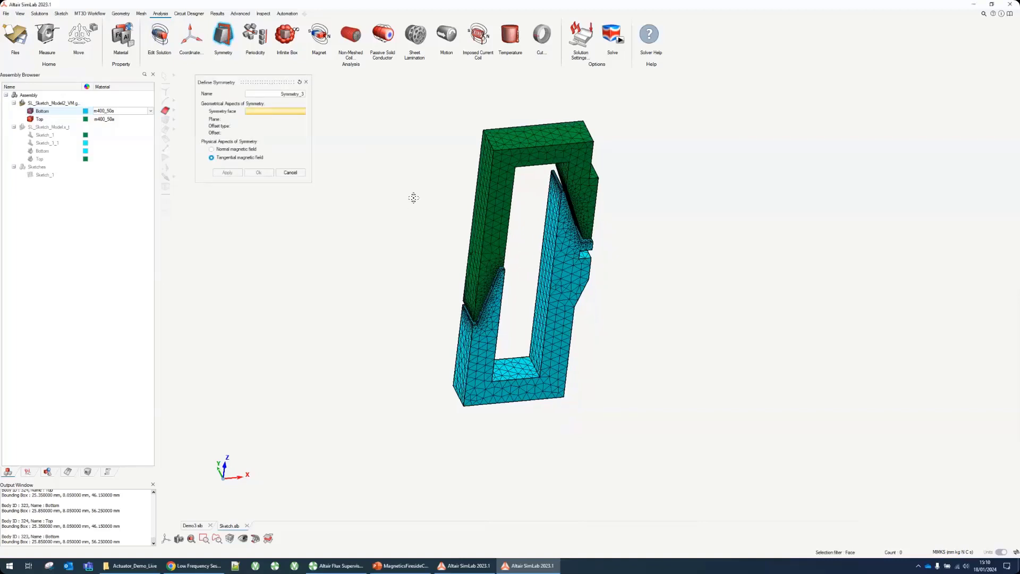
pyautogui.click(499, 171)
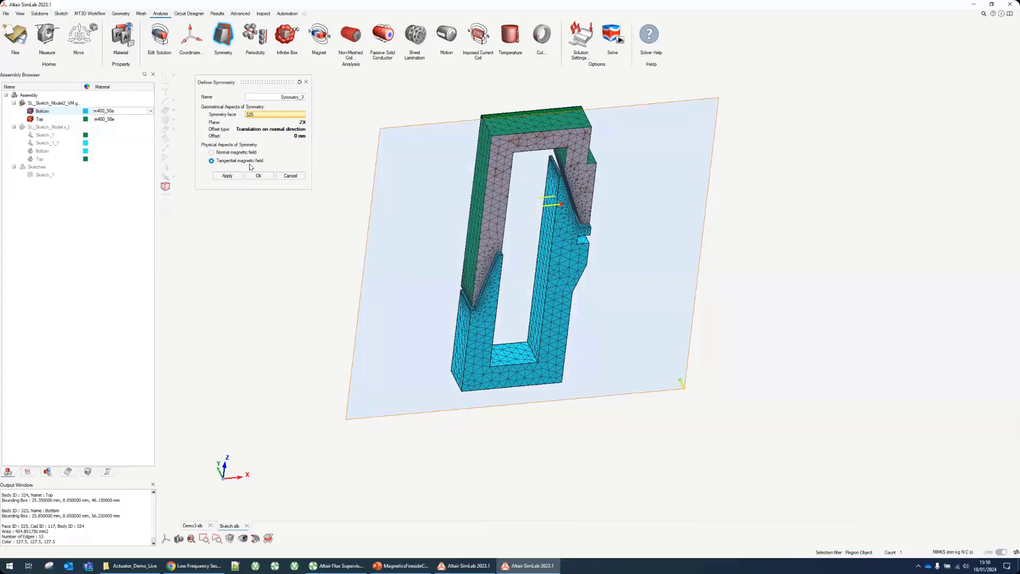
pyautogui.click(260, 176)
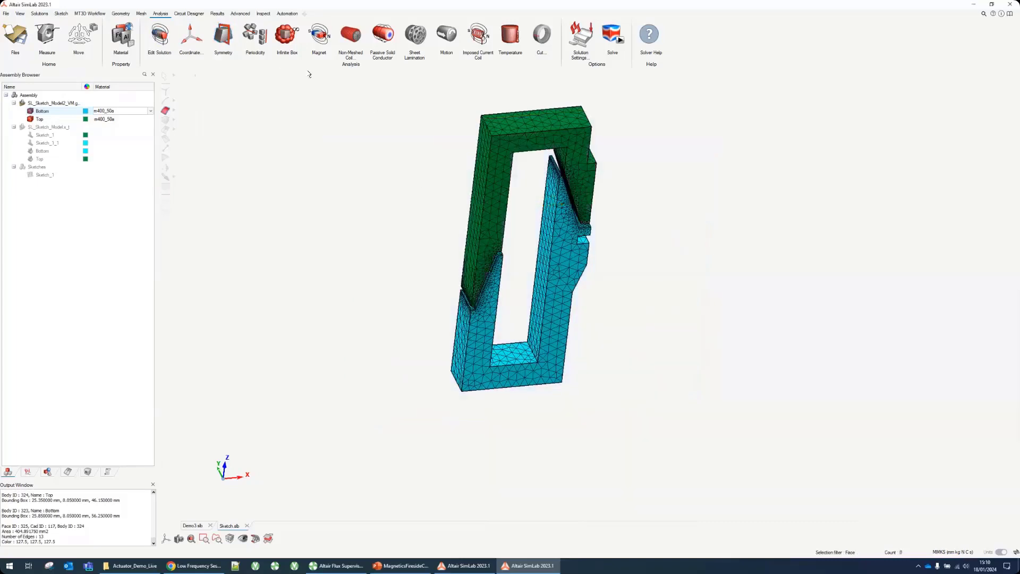
pyautogui.click(473, 189)
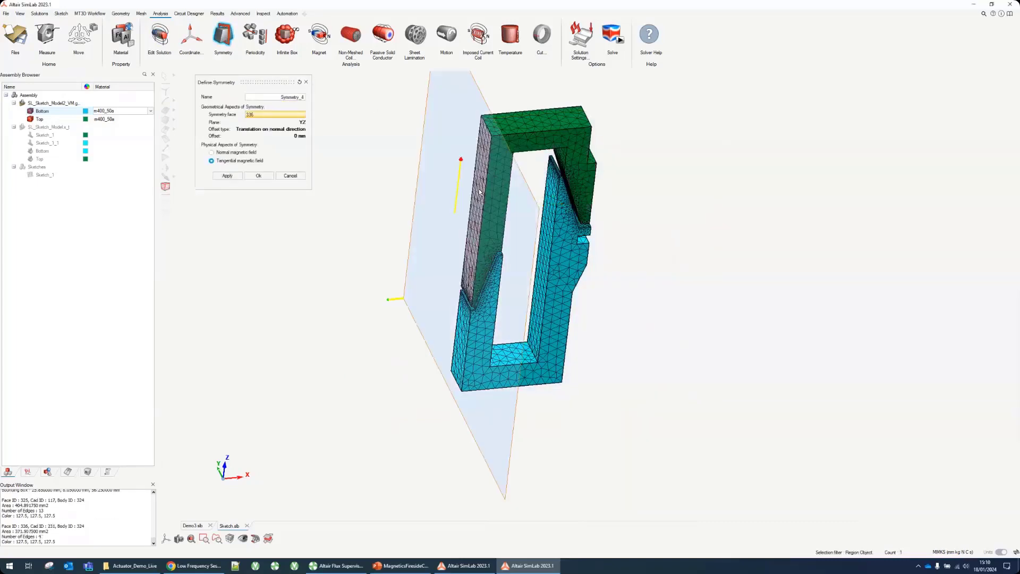
pyautogui.click(258, 177)
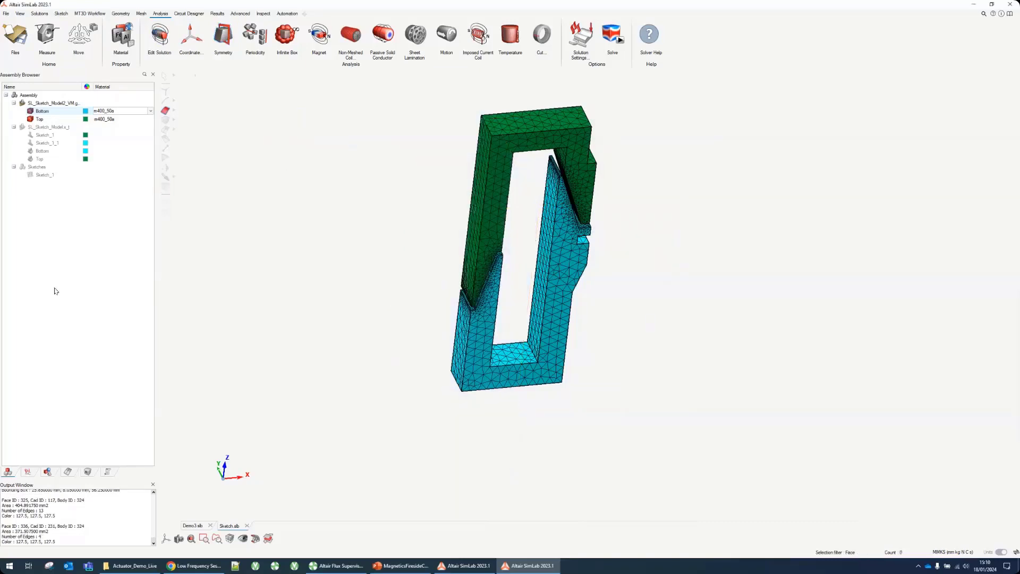
pyautogui.click(27, 472)
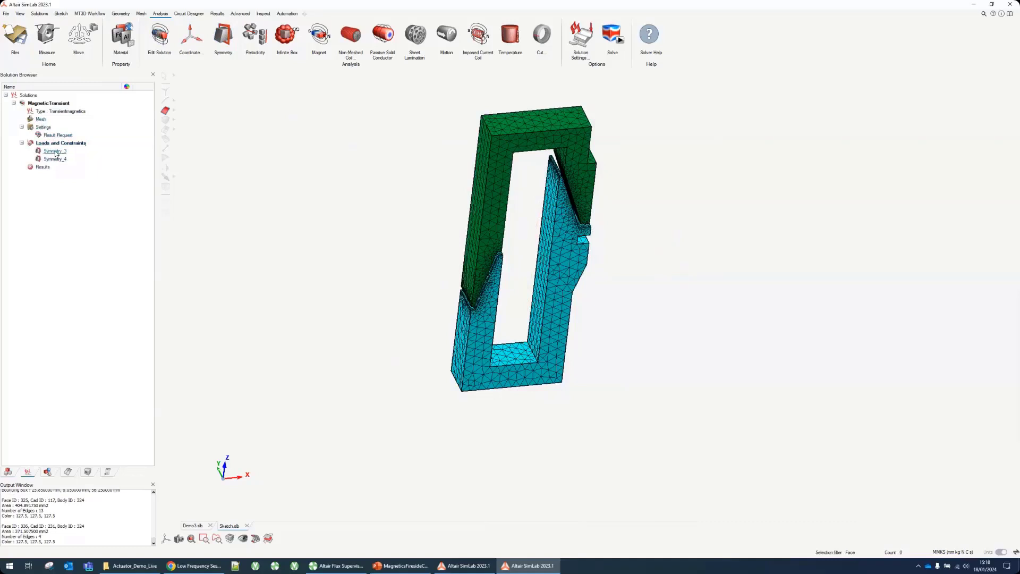
# Create the infinite air box with Length Y of 50 mm and let its air layers mesh
pyautogui.click(290, 38)
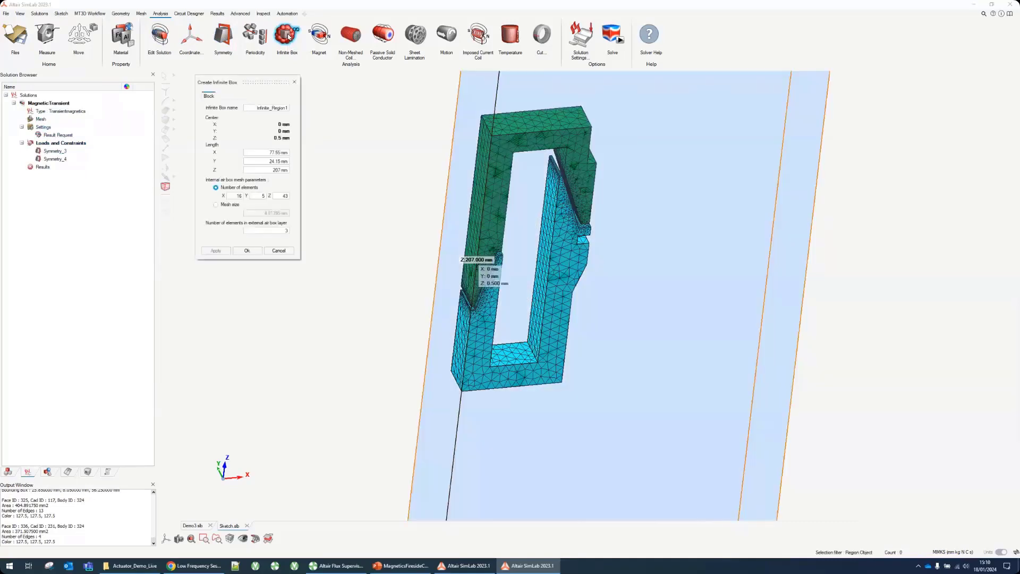
pyautogui.moveTo(392, 234); pyautogui.dragTo(415, 241, button='middle')
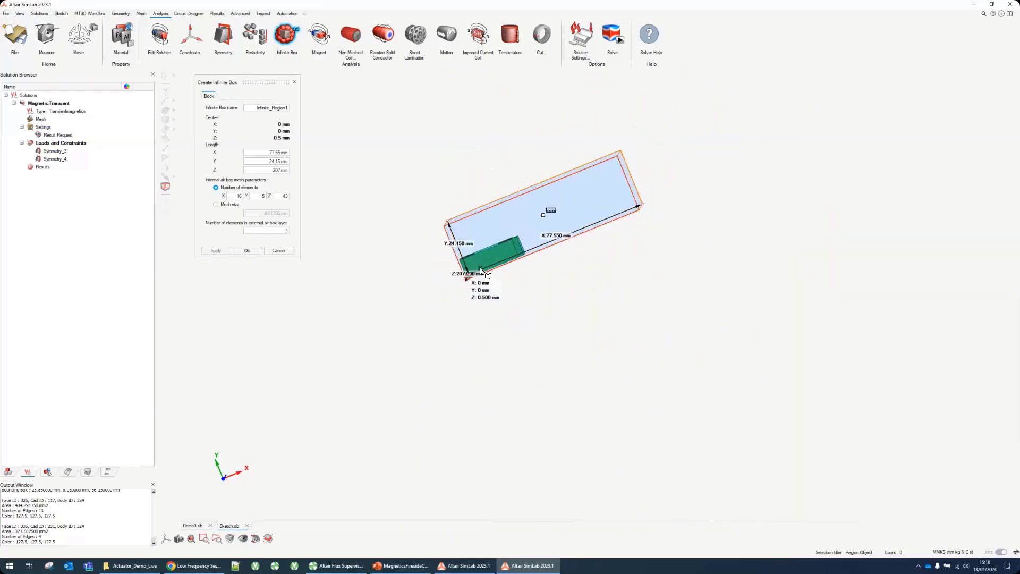
pyautogui.moveTo(486, 273); pyautogui.dragTo(495, 275, button='middle')
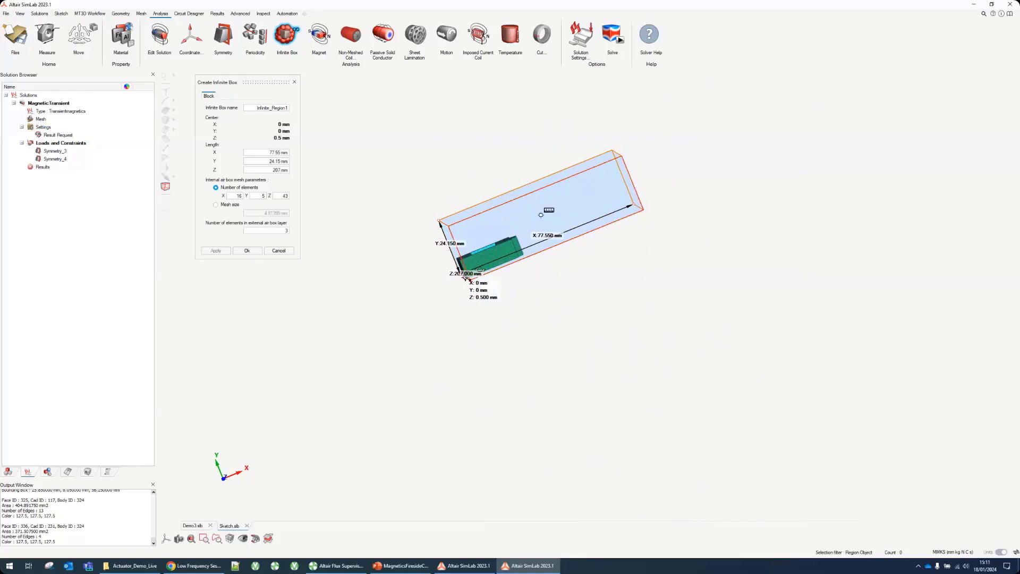
pyautogui.moveTo(546, 213); pyautogui.dragTo(472, 231, button='middle')
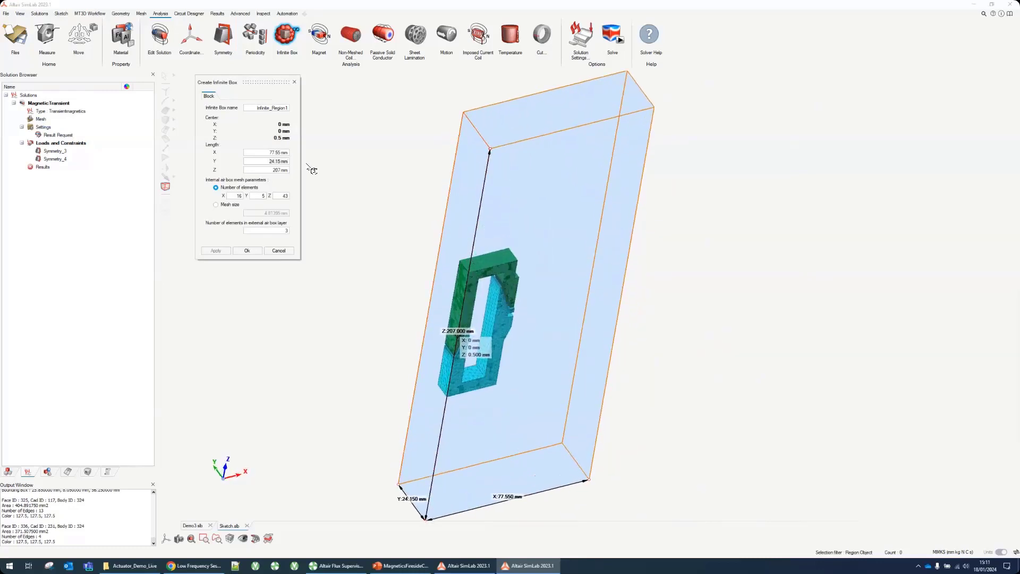
pyautogui.write('50')
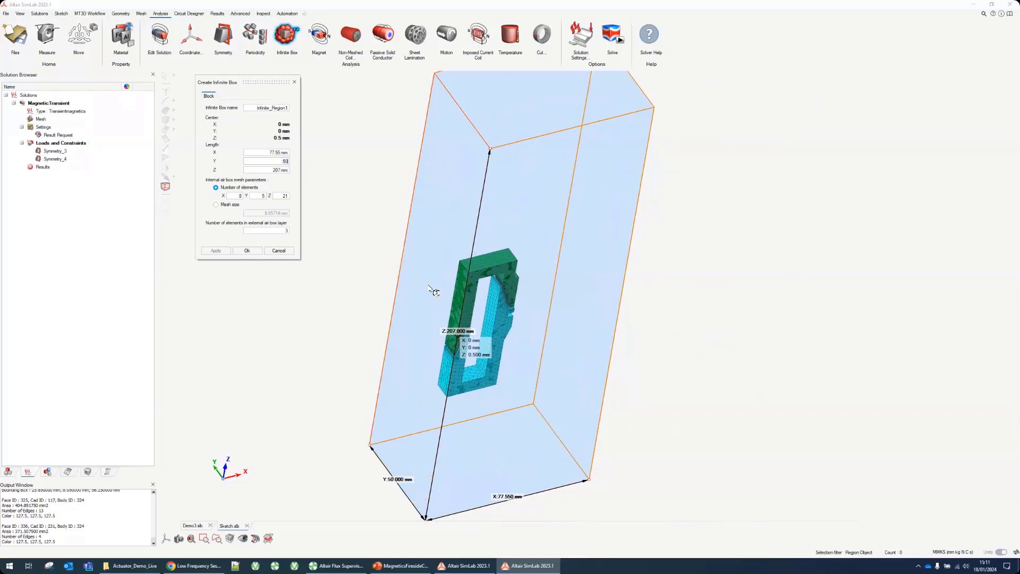
pyautogui.moveTo(387, 262); pyautogui.dragTo(387, 242, button='middle')
pyautogui.click(248, 250)
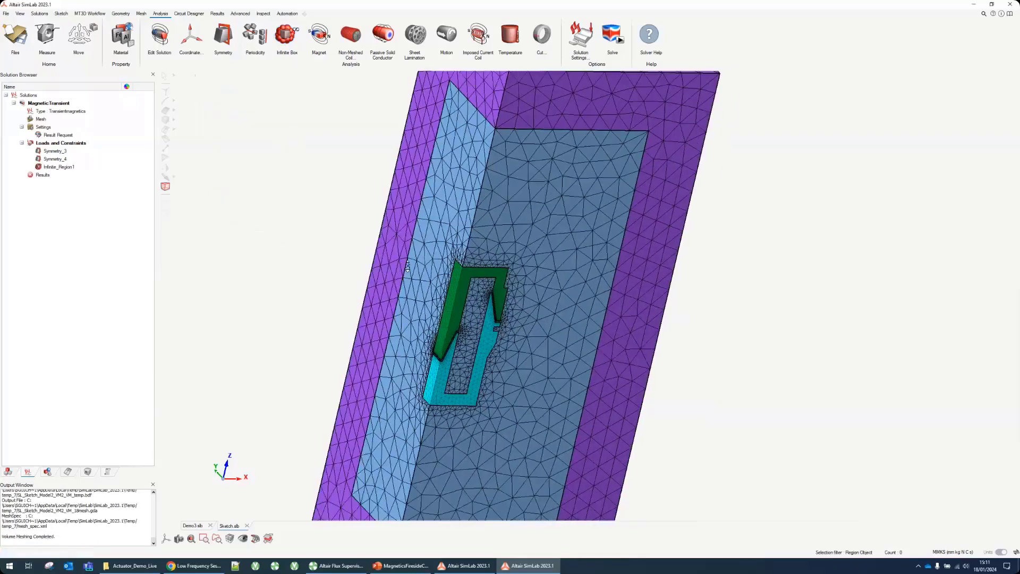
pyautogui.moveTo(406, 266); pyautogui.dragTo(487, 276, button='middle')
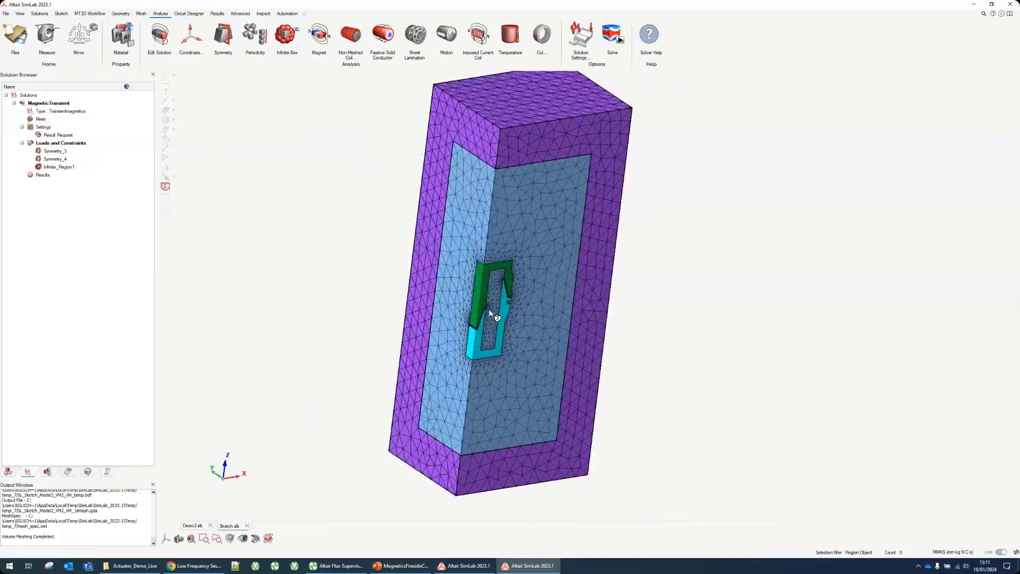
pyautogui.scroll(5, 505, 296)
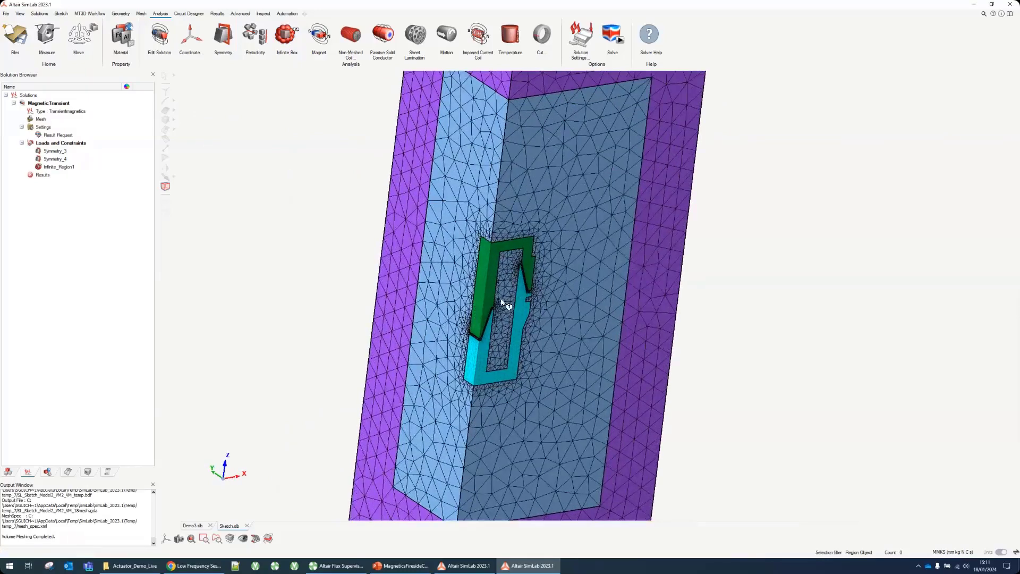
pyautogui.scroll(-4, 488, 340)
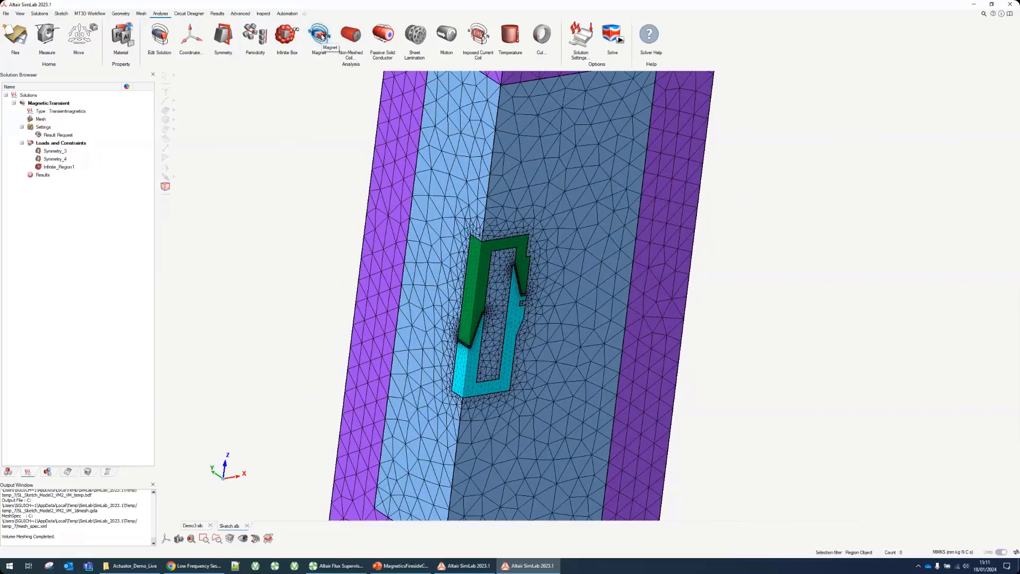
# Start a rectangular coil with rectangular section: width 24 mm, height 28 mm, fillet 2 mm
pyautogui.click(357, 40)
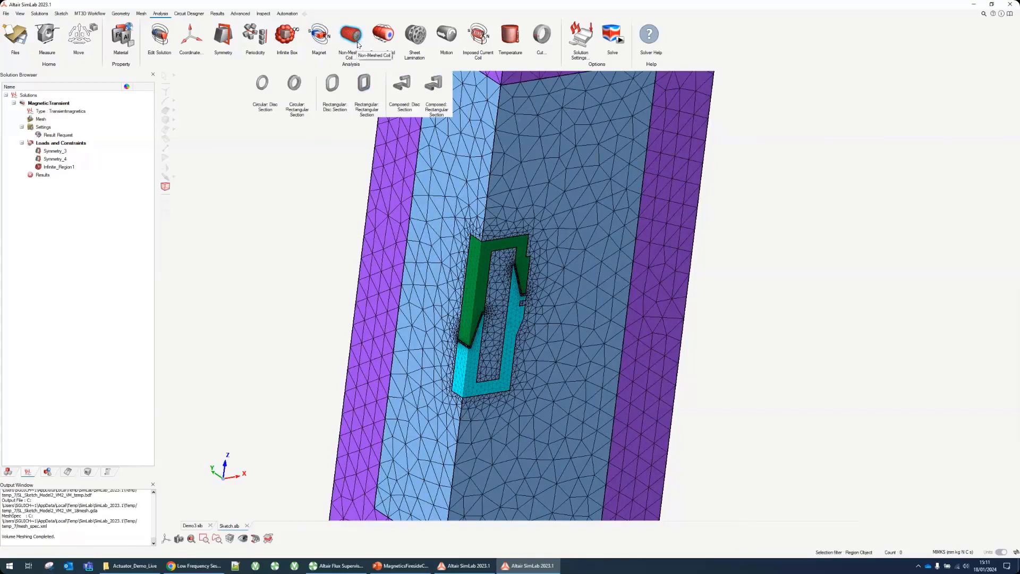
pyautogui.click(365, 85)
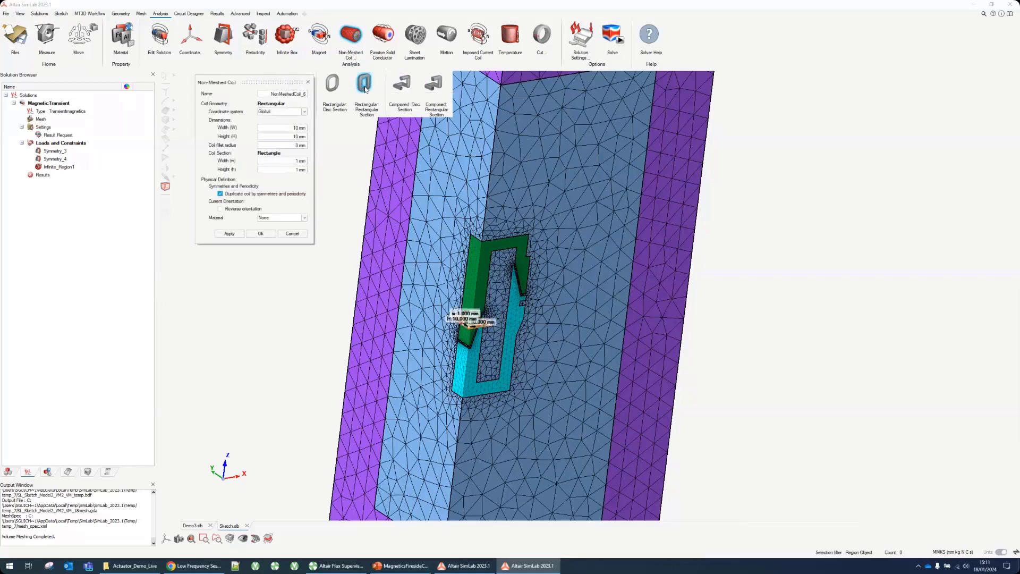
pyautogui.scroll(3, 451, 312)
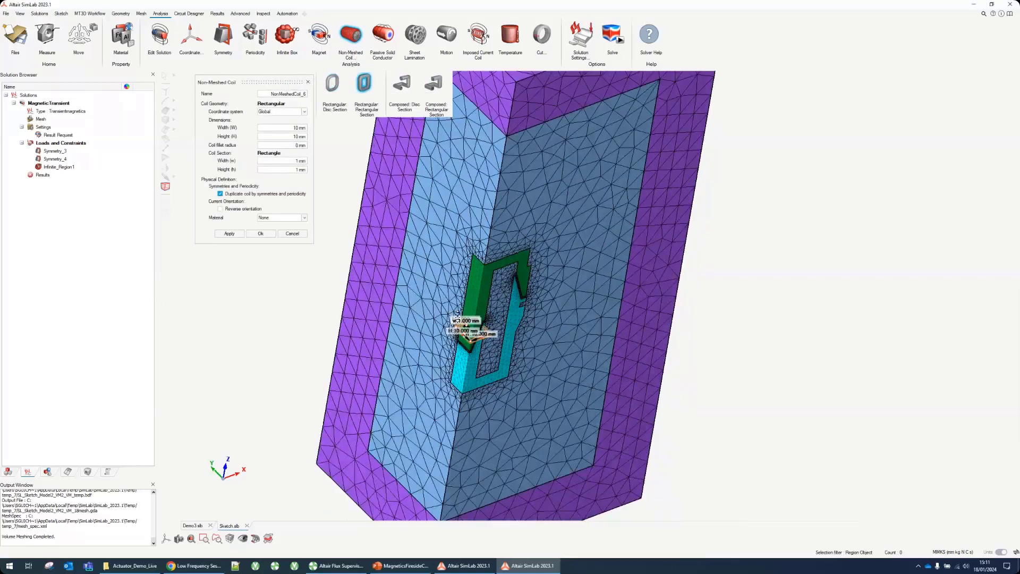
pyautogui.scroll(4, 458, 317)
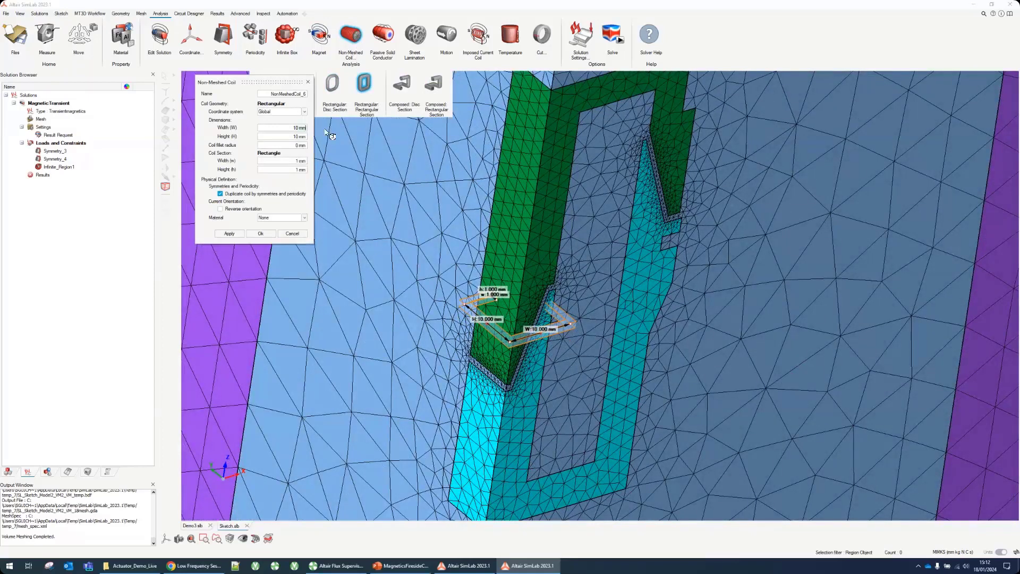
pyautogui.write('24')
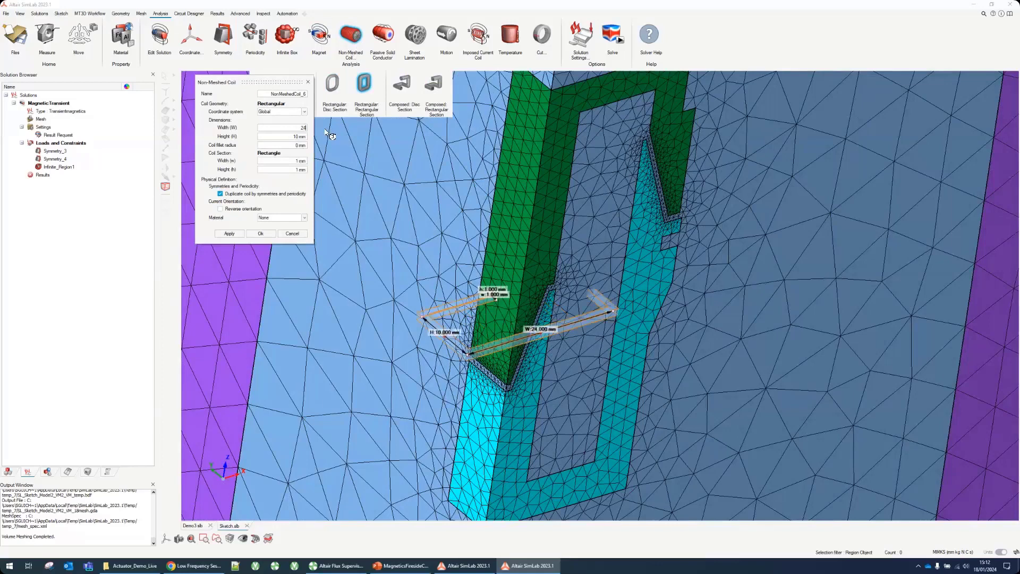
pyautogui.press('Tab')
pyautogui.write('28')
pyautogui.press('Tab')
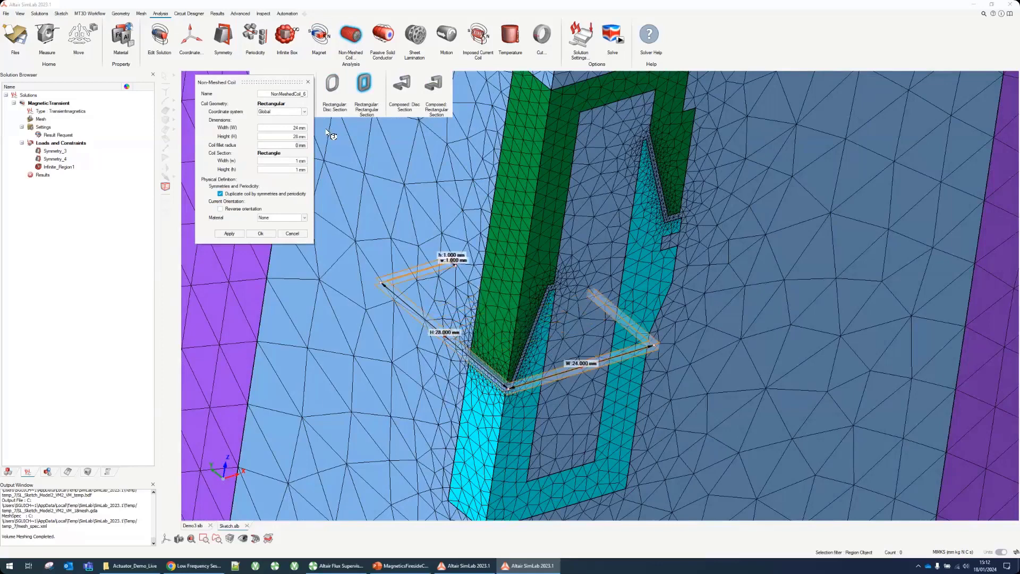
pyautogui.write('2')
pyautogui.press('Tab')
# Set the coil section to 6 by 49.2 mm and turn off symmetry duplication
pyautogui.write('6')
pyautogui.press('Tab')
pyautogui.write('49.2')
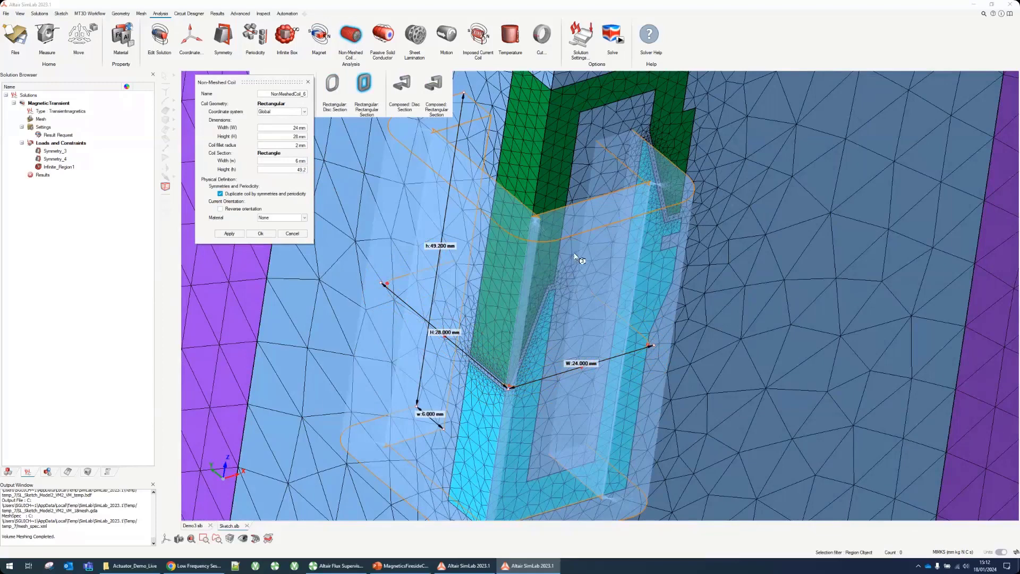
pyautogui.moveTo(576, 255); pyautogui.dragTo(577, 245, button='middle')
pyautogui.click(220, 193)
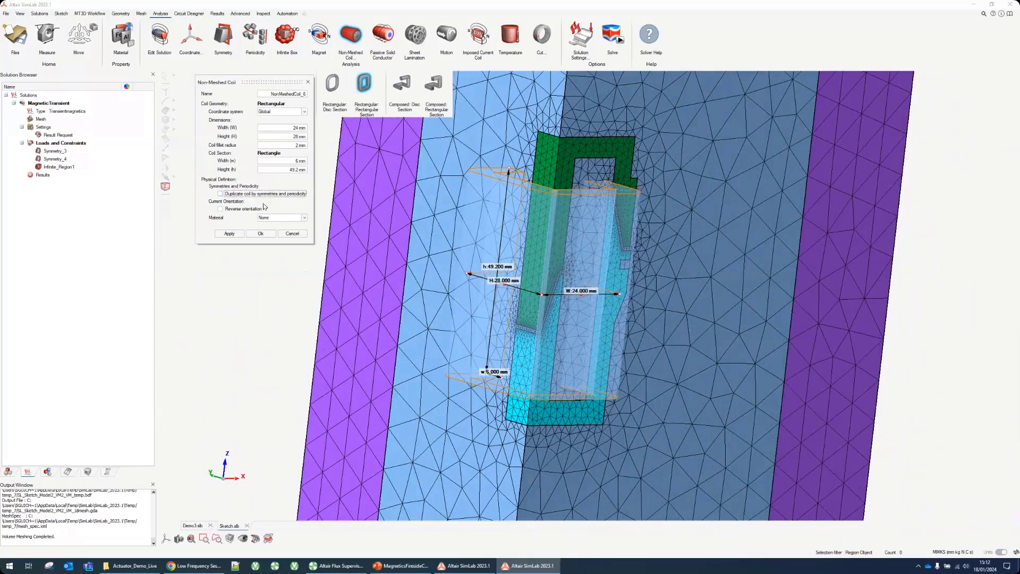
pyautogui.moveTo(483, 209); pyautogui.dragTo(483, 168, button='middle')
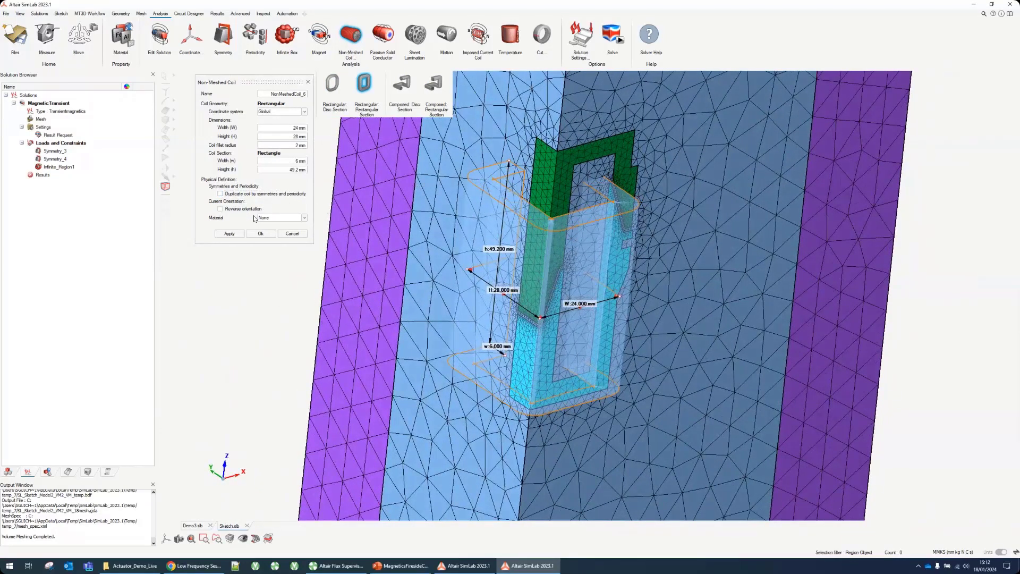
pyautogui.scroll(5, 498, 277)
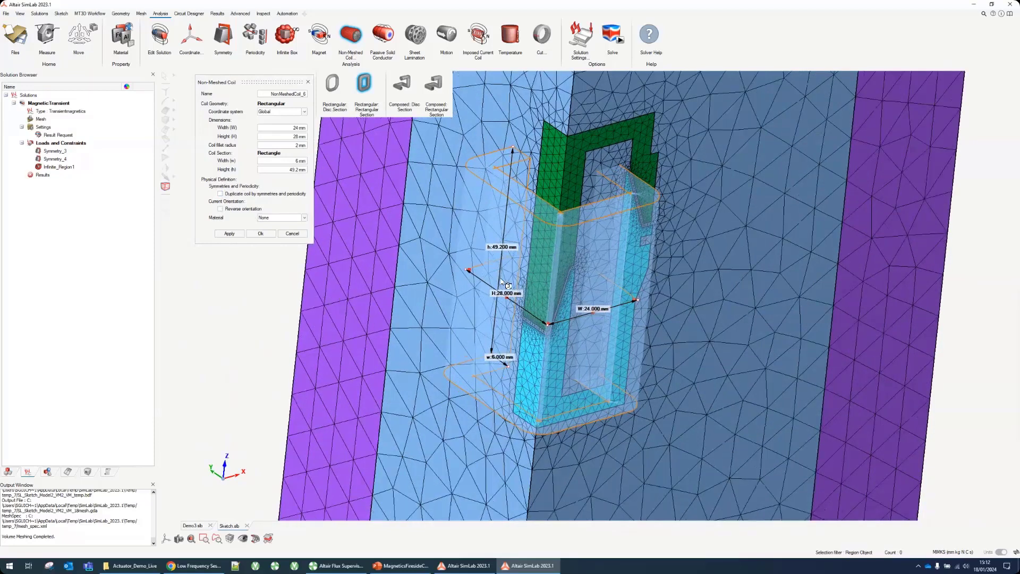
pyautogui.scroll(4, 582, 352)
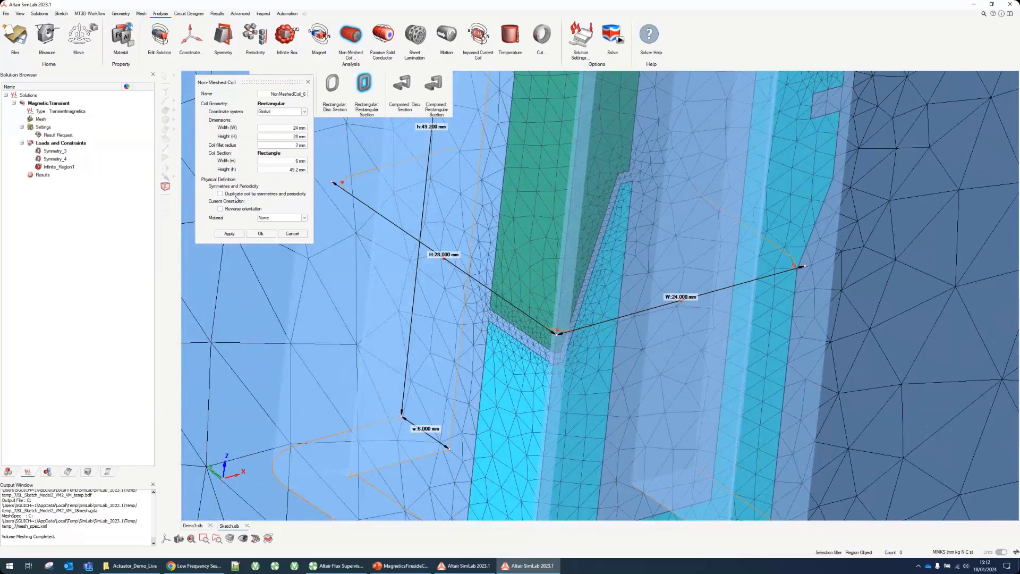
# Confirm the rectangular coil as NonMeshedCoil_6 and inspect it inside the actuator
pyautogui.click(262, 234)
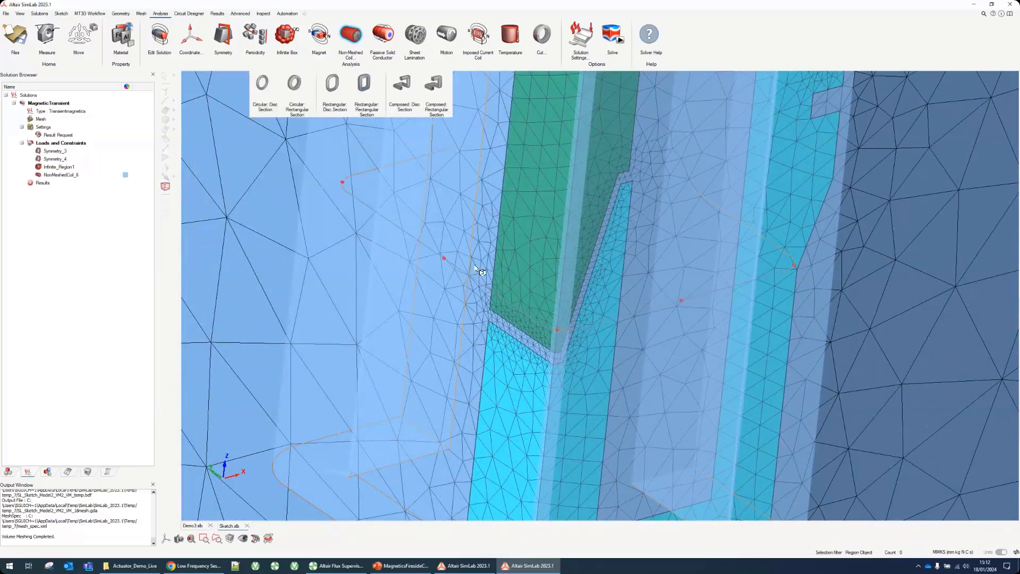
pyautogui.scroll(-8, 508, 290)
pyautogui.scroll(6, 513, 296)
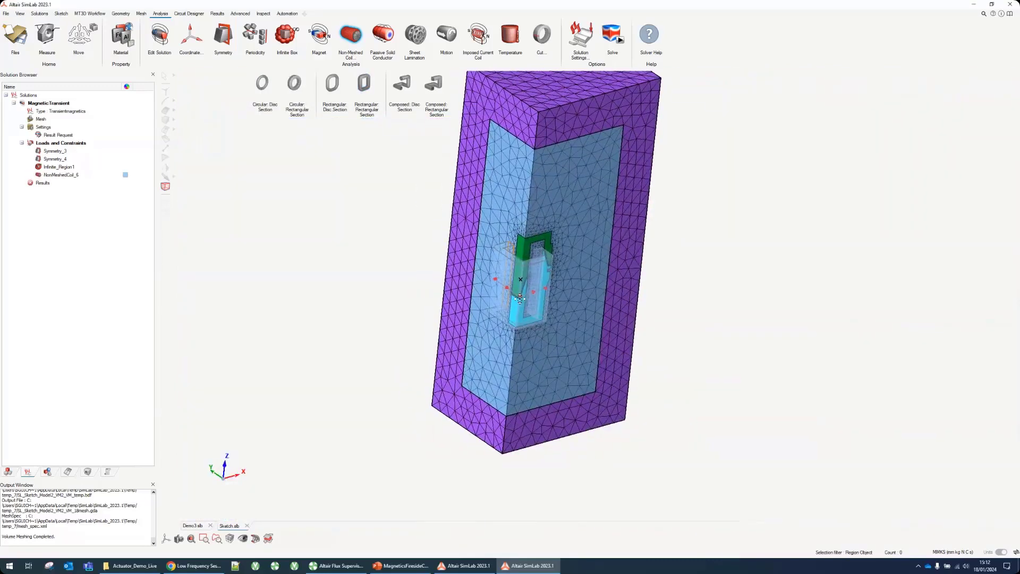
pyautogui.scroll(5, 521, 292)
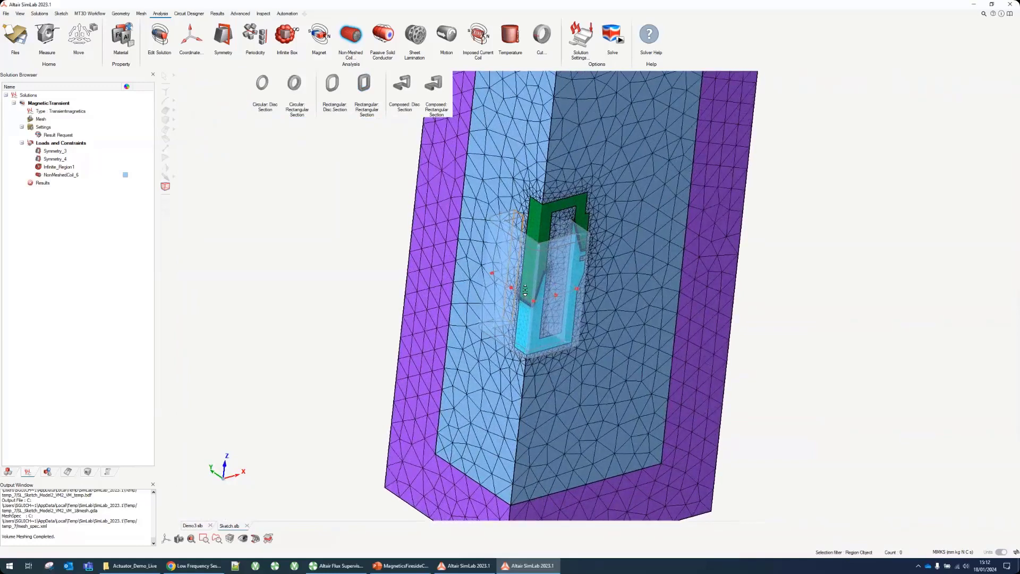
pyautogui.moveTo(516, 291); pyautogui.dragTo(568, 304, button='middle')
pyautogui.click(356, 36)
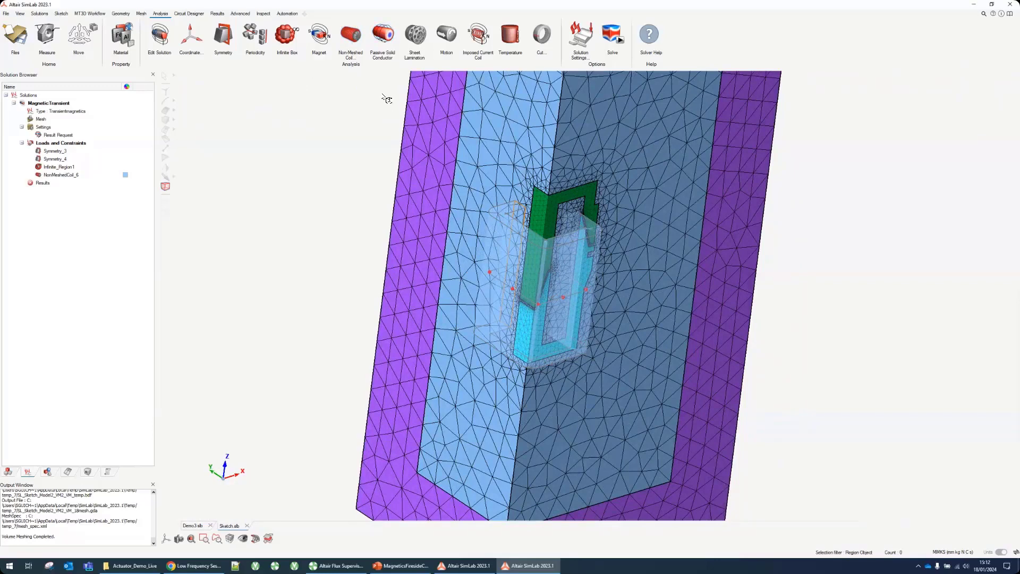
pyautogui.moveTo(388, 100); pyautogui.dragTo(392, 101, button='middle')
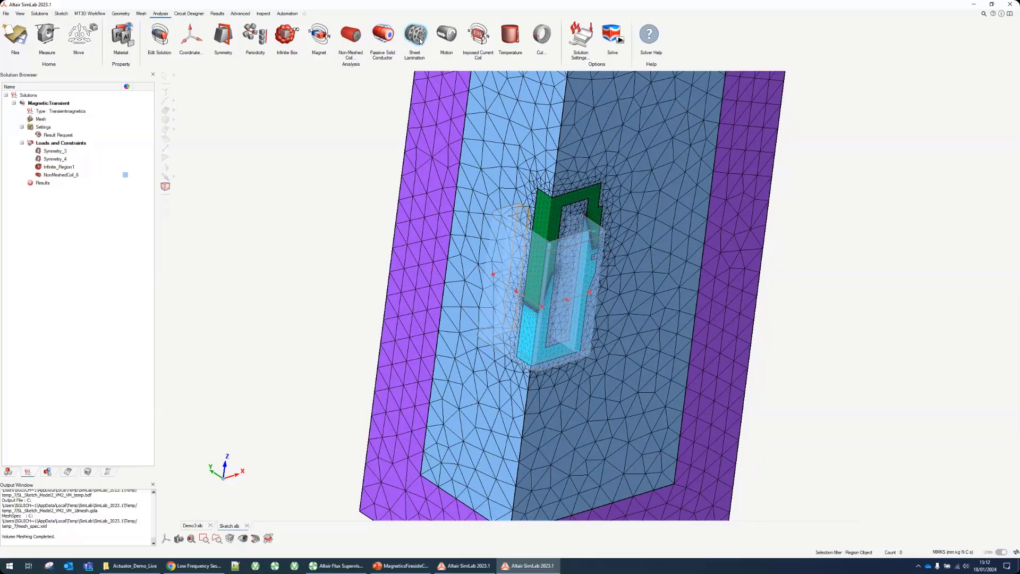
# Define a translation motion for the Top body along the Z axis
pyautogui.click(450, 38)
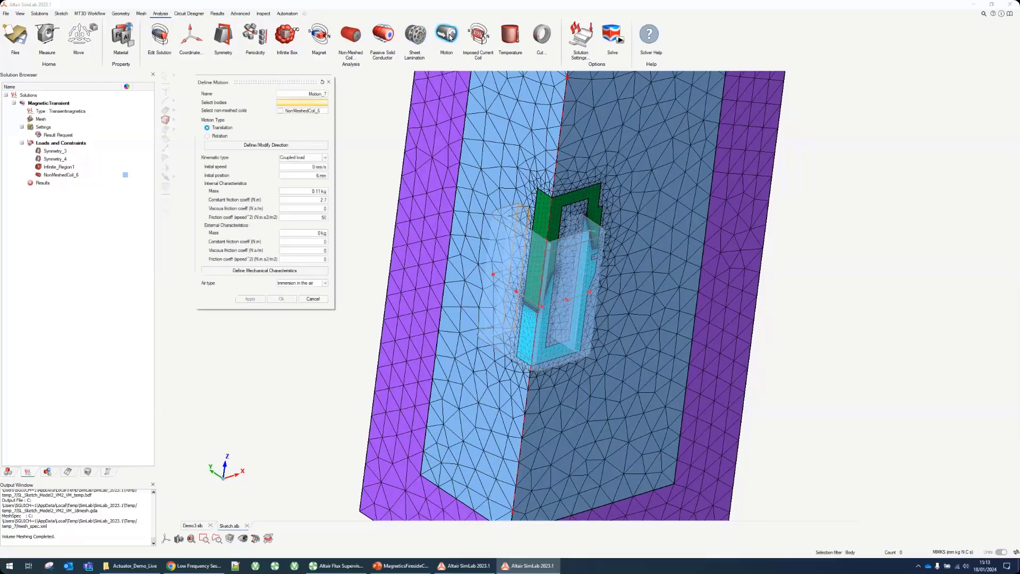
pyautogui.click(542, 205)
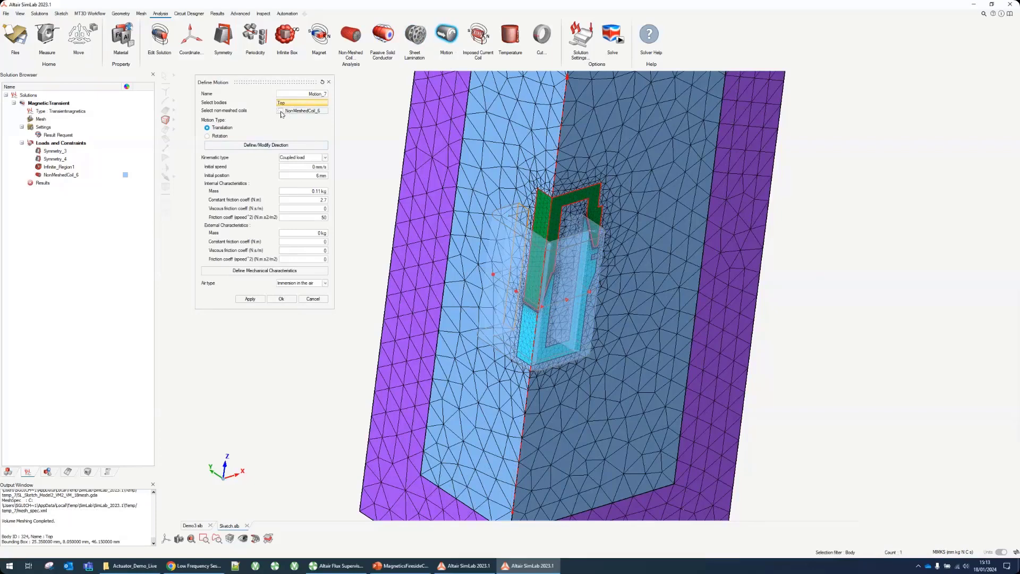
pyautogui.click(287, 145)
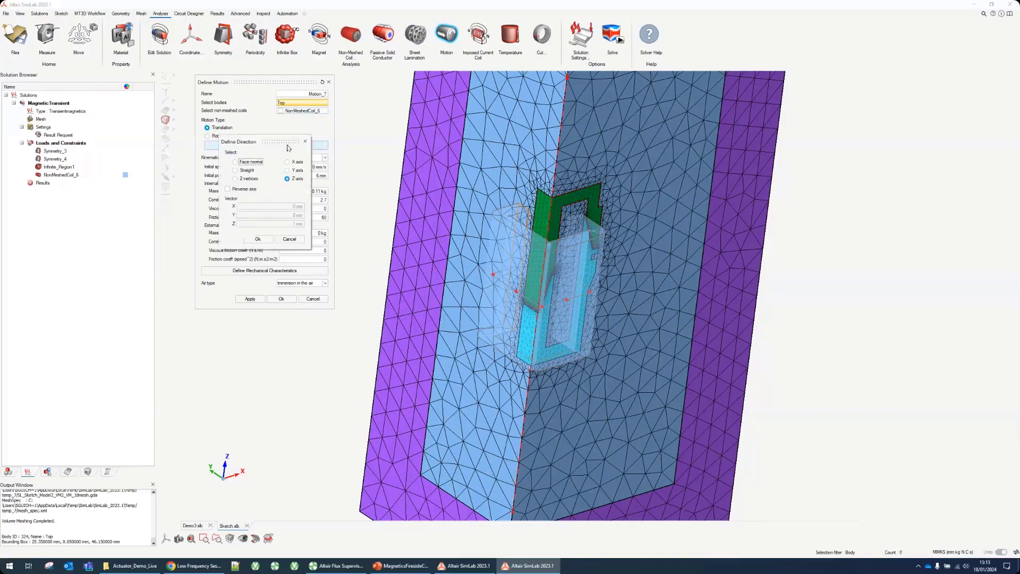
pyautogui.click(292, 179)
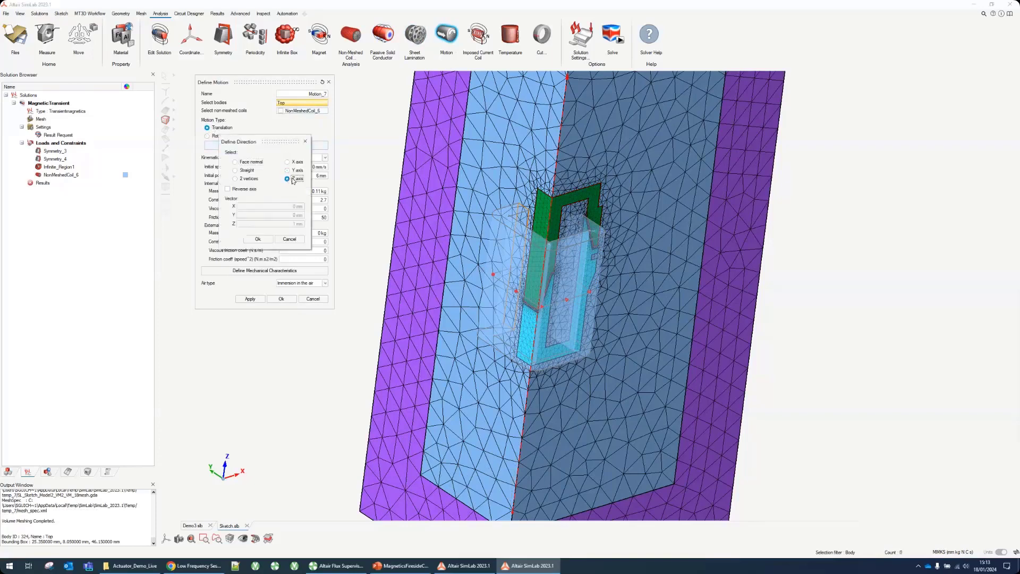
pyautogui.click(258, 239)
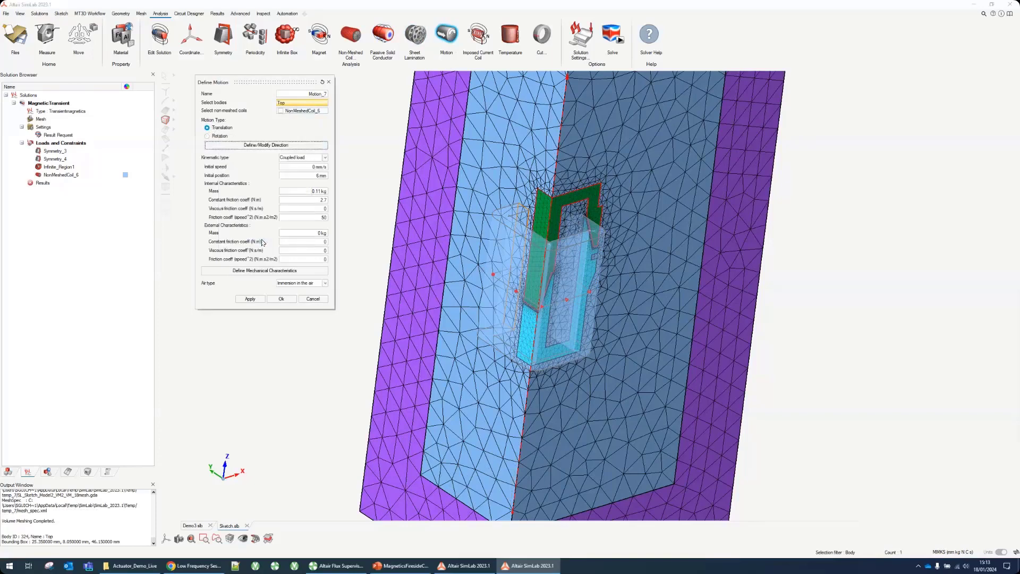
# Keep the kinematic type as Coupled load with 0 mm/s initial speed
pyautogui.click(316, 158)
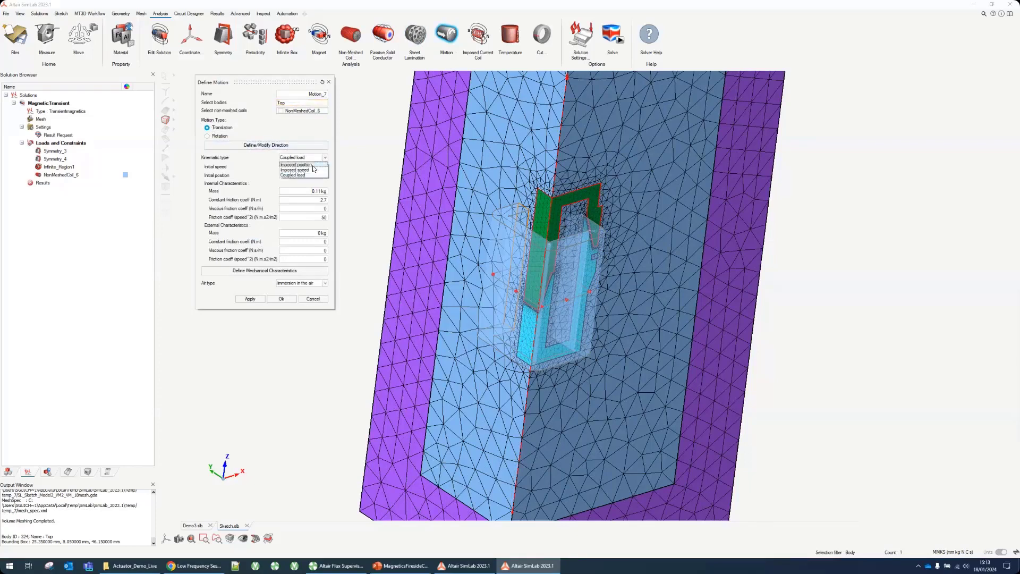
pyautogui.click(314, 170)
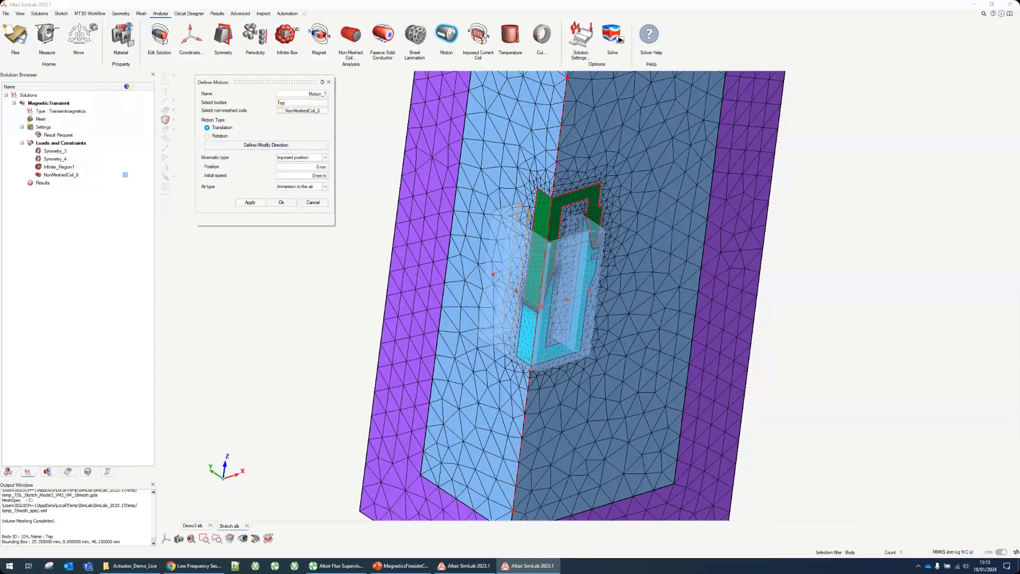
pyautogui.click(320, 160)
pyautogui.click(313, 178)
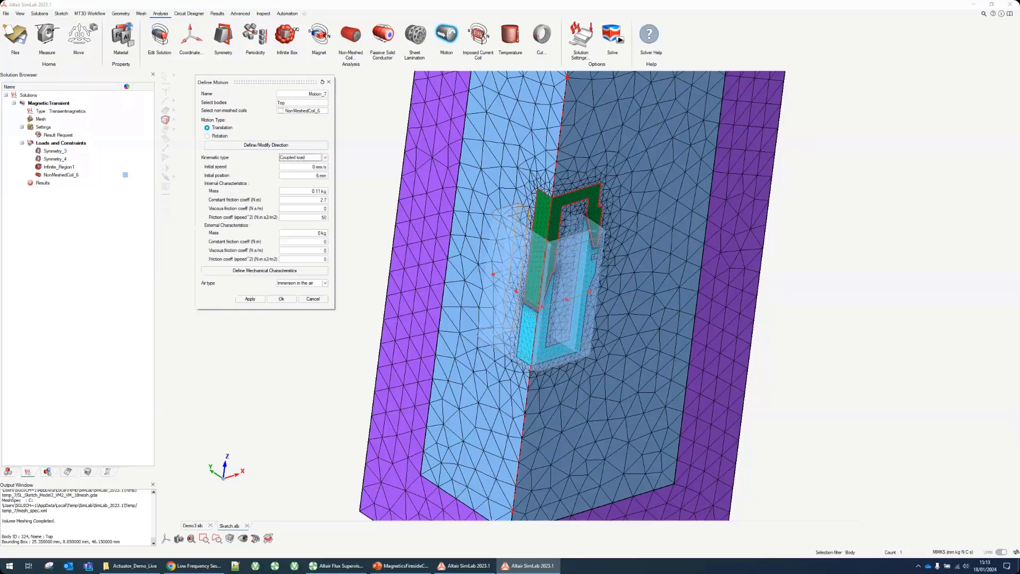
pyautogui.click(325, 167)
# Enable mechanical stops for the Top motion: minimum -0.3863 mm, maximum 6 mm
pyautogui.click(304, 271)
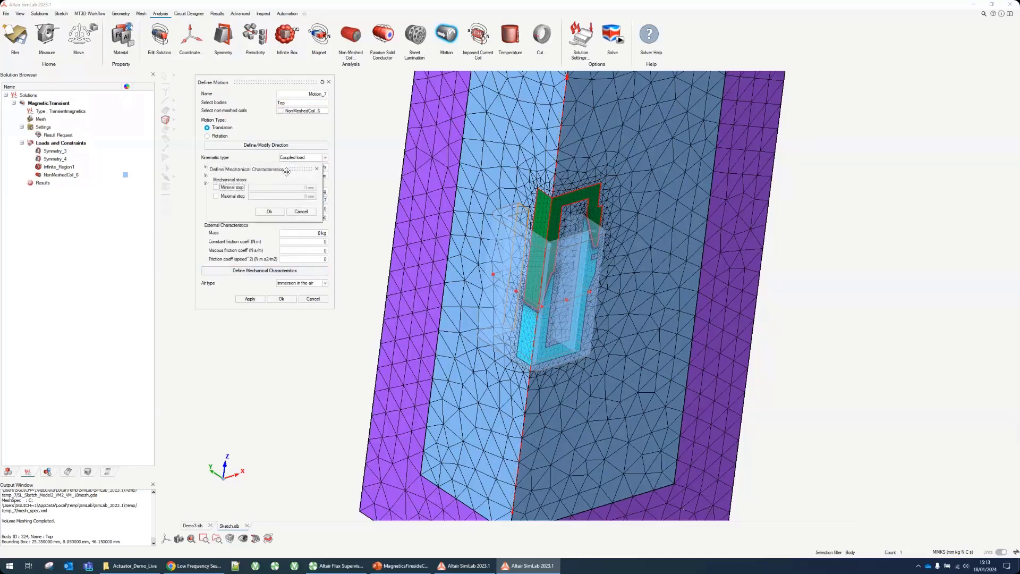
pyautogui.moveTo(290, 170); pyautogui.dragTo(430, 191)
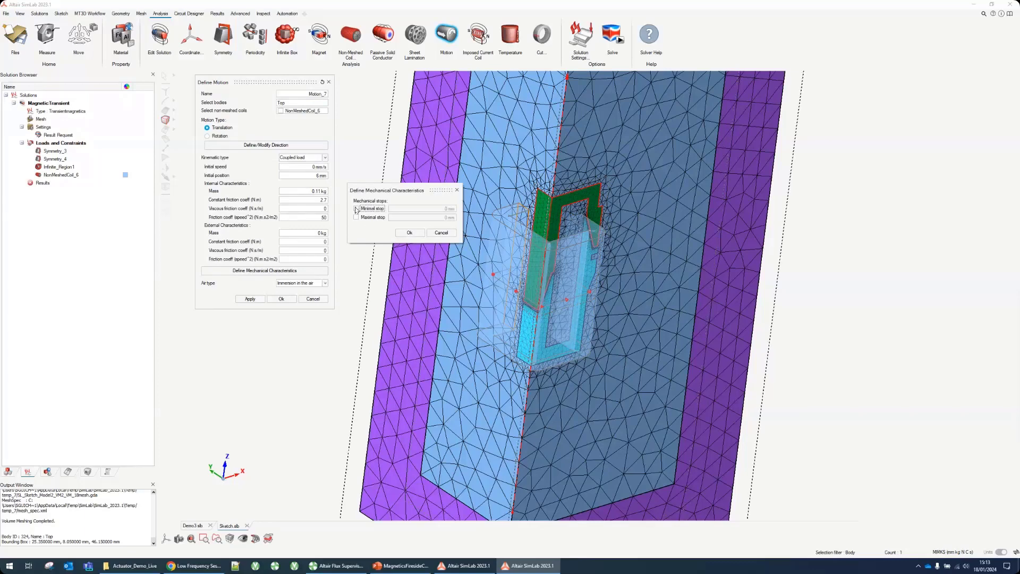
pyautogui.click(372, 209)
pyautogui.click(383, 218)
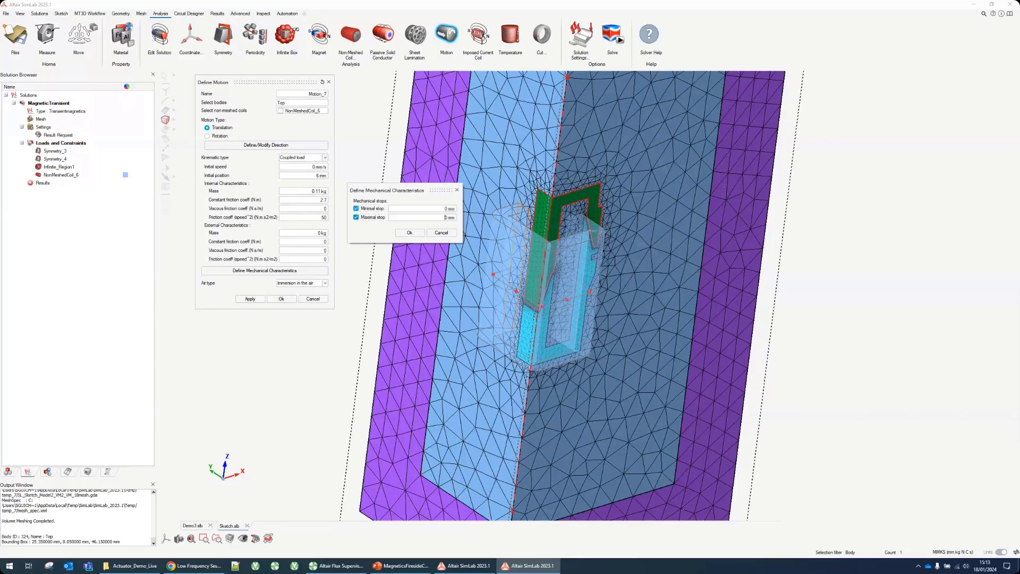
pyautogui.click(450, 218)
pyautogui.hotkey('ctrl', 'a')
pyautogui.write('6')
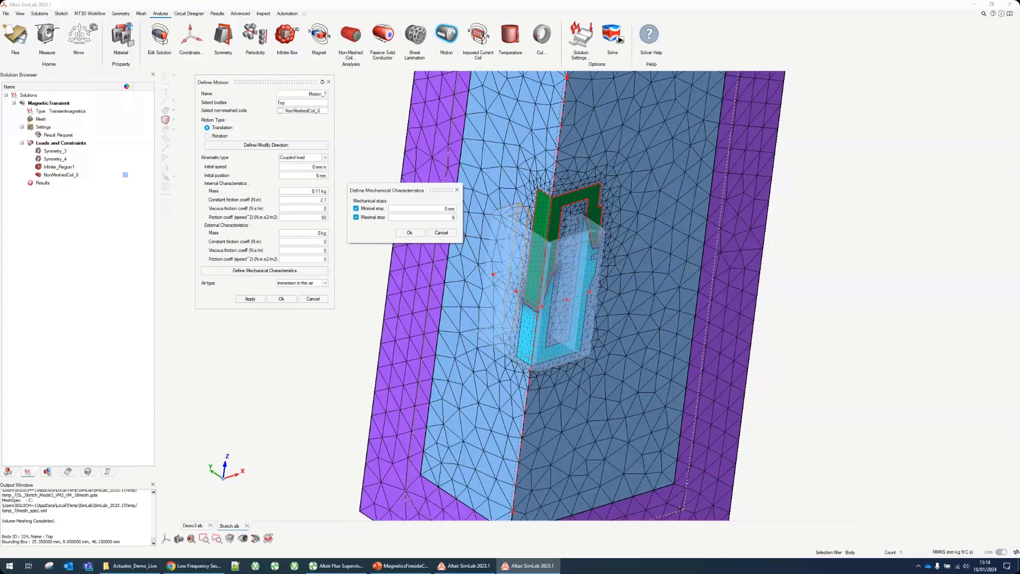
pyautogui.click(451, 208)
pyautogui.hotkey('ctrl', 'a')
pyautogui.write('-0.3863')
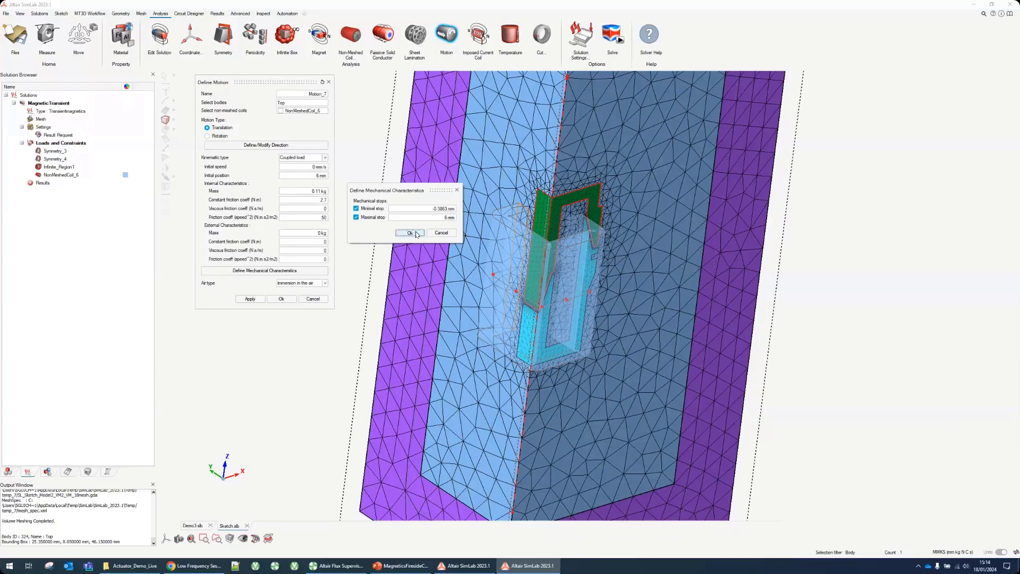
pyautogui.click(408, 232)
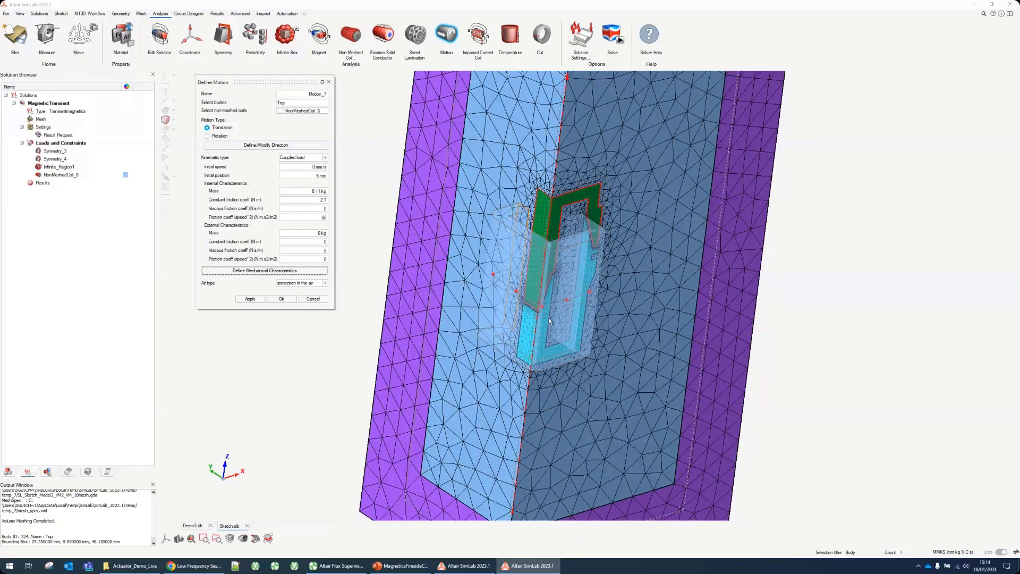
# Keep Immersion in the air as the air type and commit the Top body's Motion_7
pyautogui.moveTo(550, 321); pyautogui.dragTo(549, 298, button='middle')
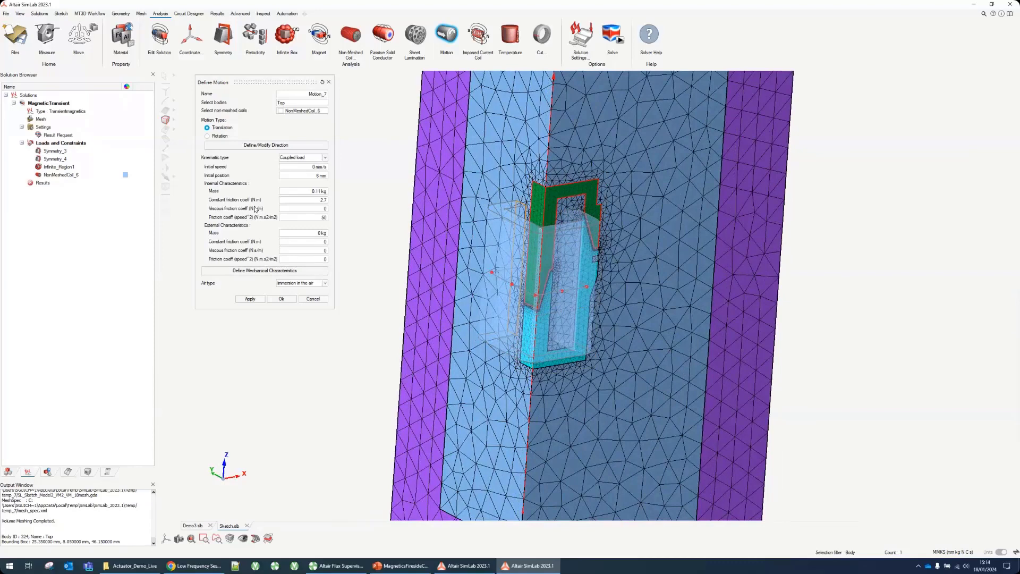
pyautogui.click(324, 283)
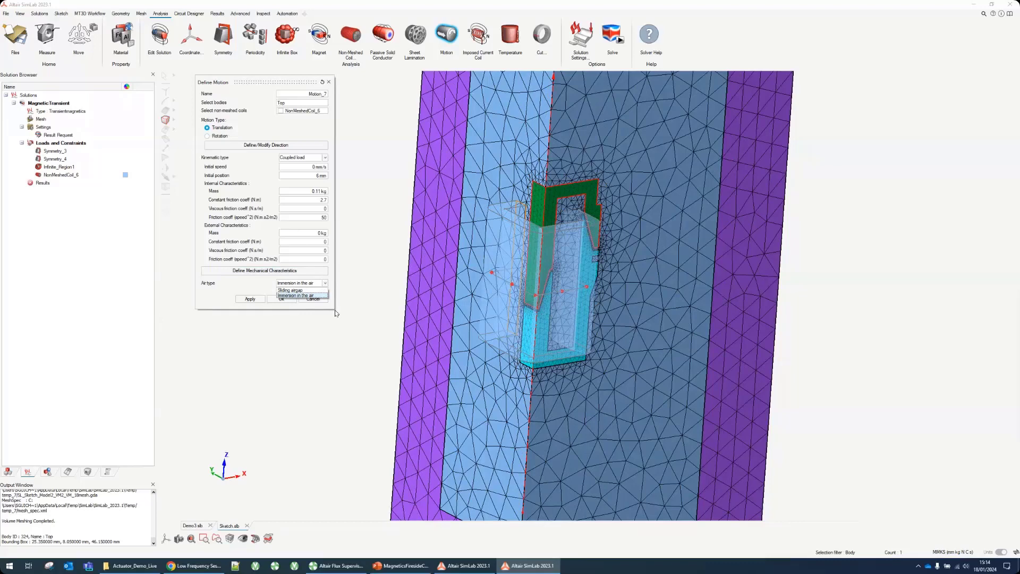
pyautogui.click(313, 295)
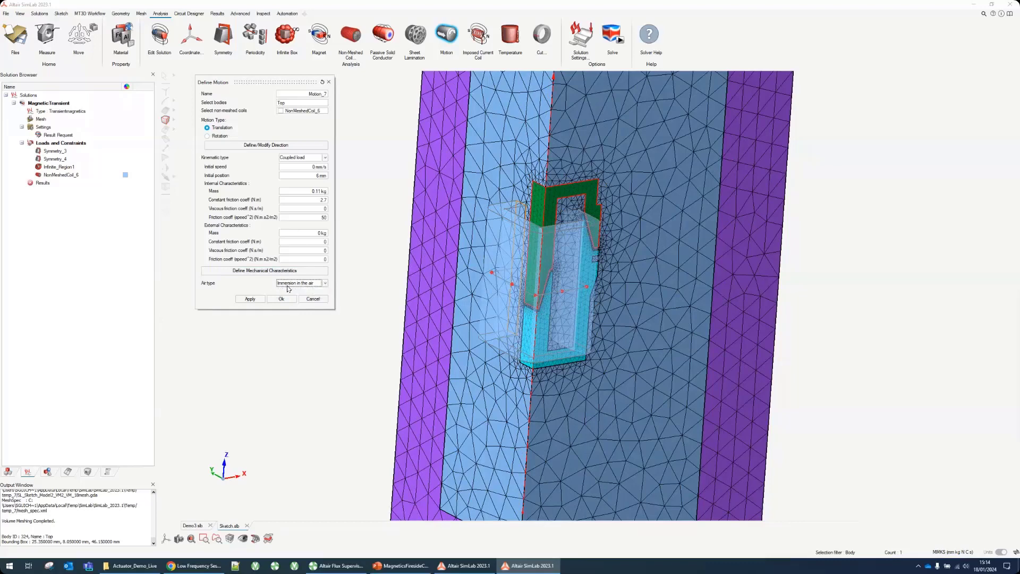
pyautogui.click(283, 299)
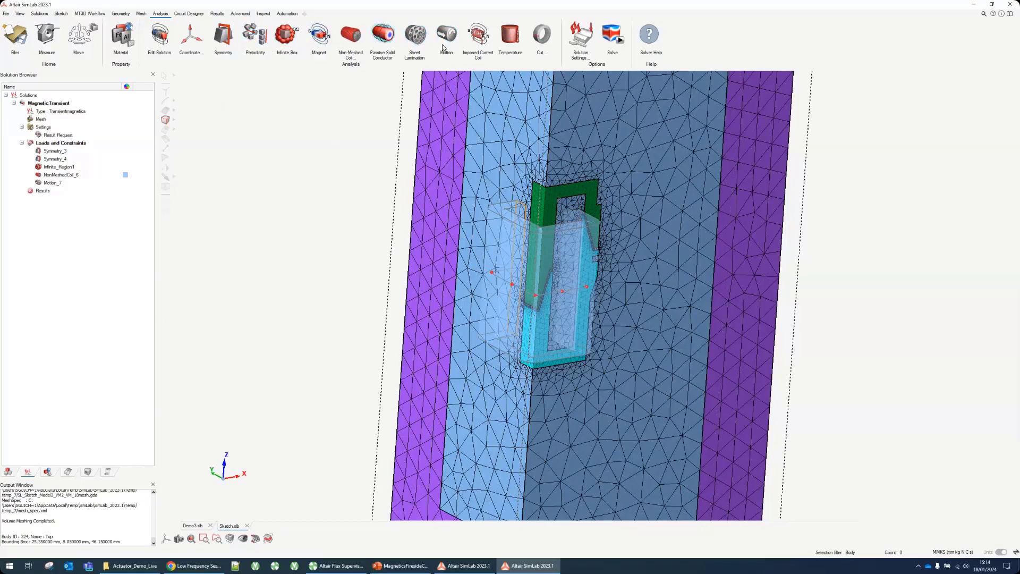
# Add a voltage source formula, coil conductor and ground, and wire them into one loop
pyautogui.click(192, 14)
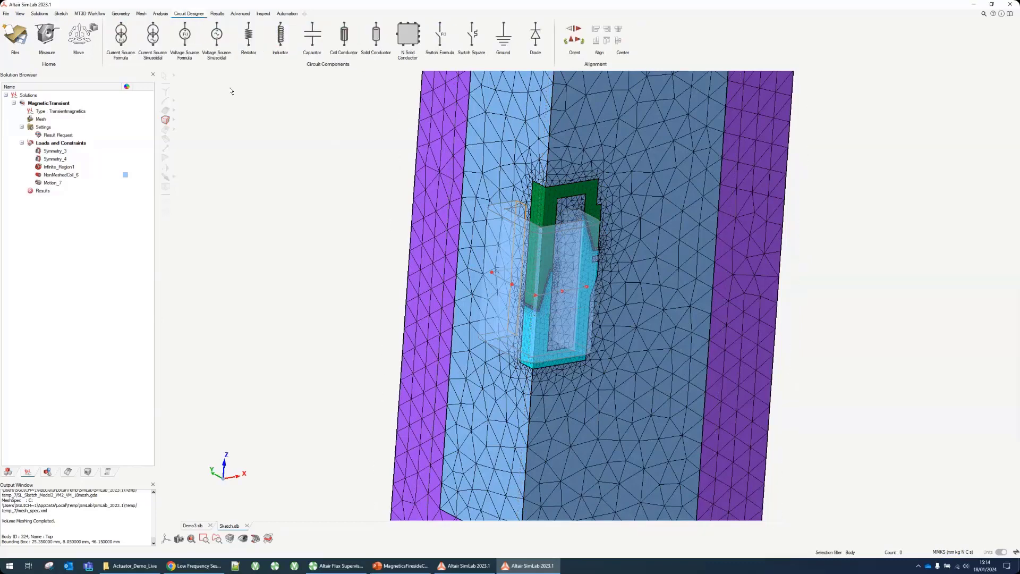
pyautogui.click(186, 35)
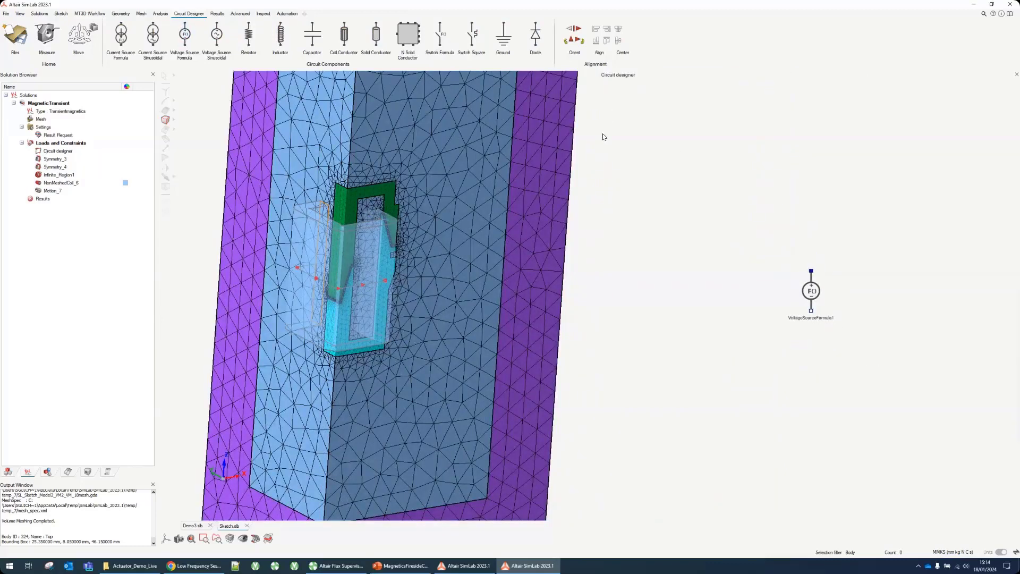
pyautogui.moveTo(599, 165); pyautogui.dragTo(807, 318)
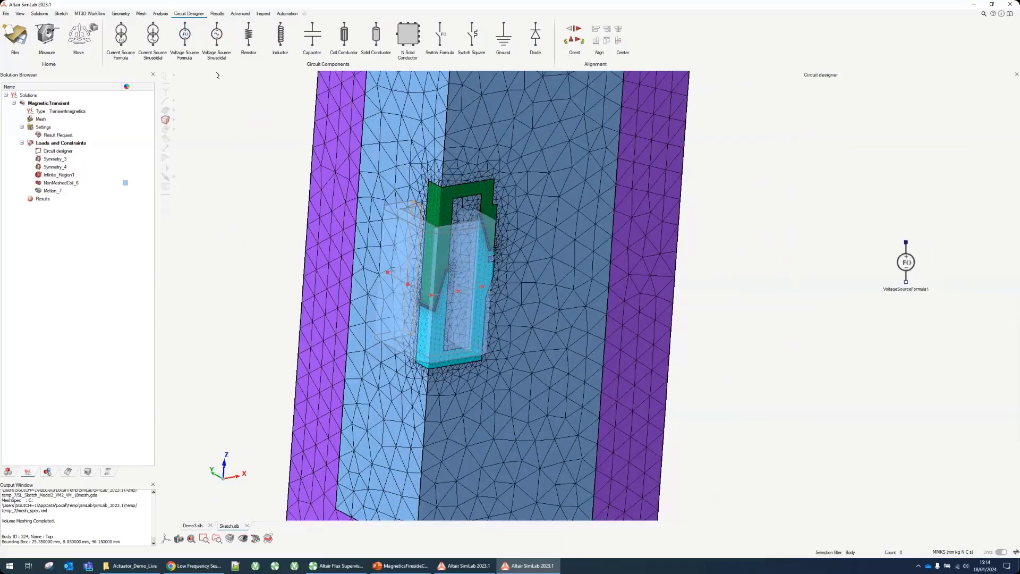
pyautogui.click(344, 35)
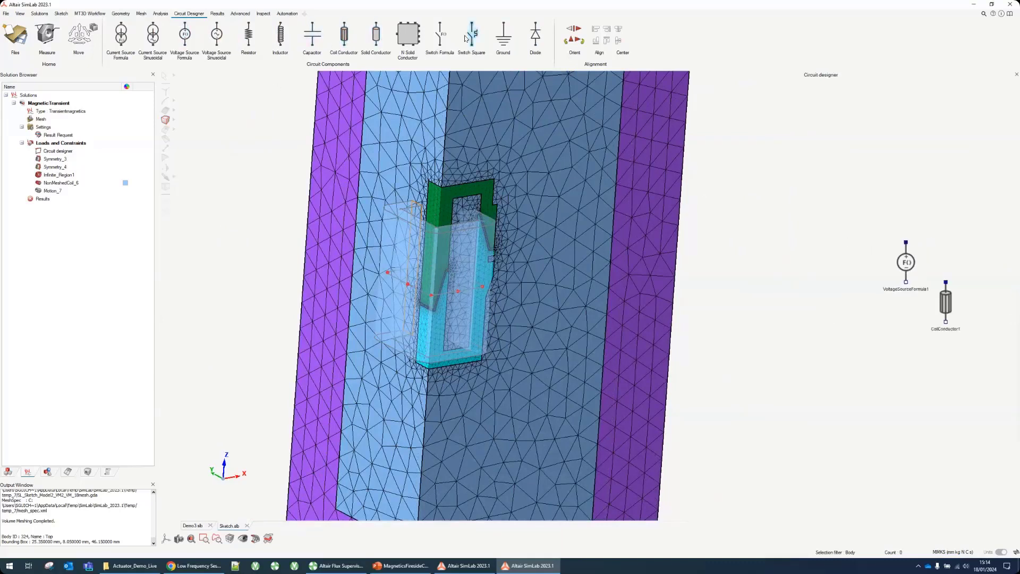
pyautogui.click(503, 35)
pyautogui.moveTo(983, 346); pyautogui.dragTo(928, 367)
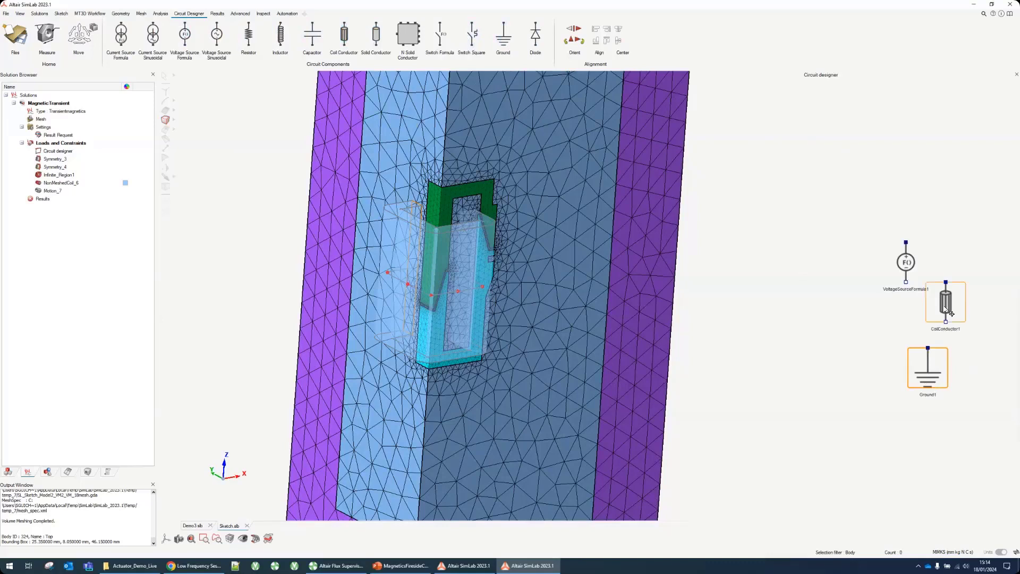
pyautogui.moveTo(946, 313); pyautogui.dragTo(956, 241)
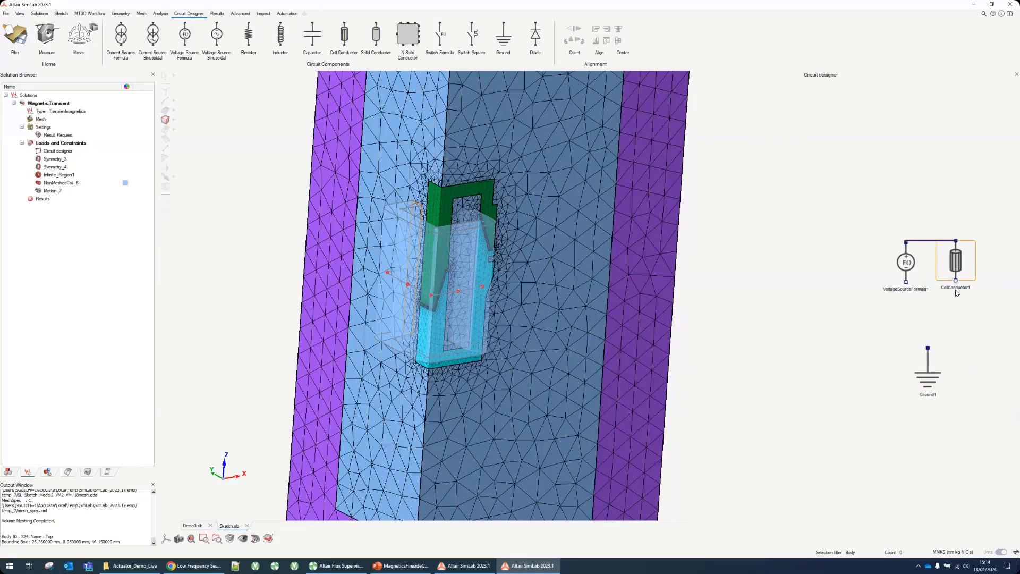
pyautogui.moveTo(955, 280); pyautogui.dragTo(906, 282)
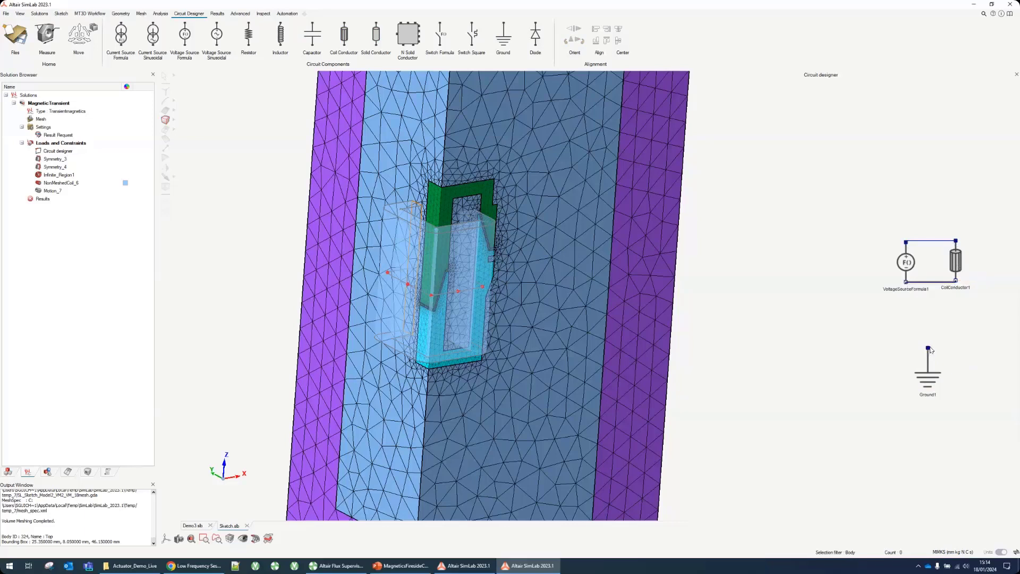
pyautogui.moveTo(928, 348); pyautogui.dragTo(897, 176)
# Set VoltageSourceFormula1's formula to 24000 mV and apply it
pyautogui.doubleClick(910, 263)
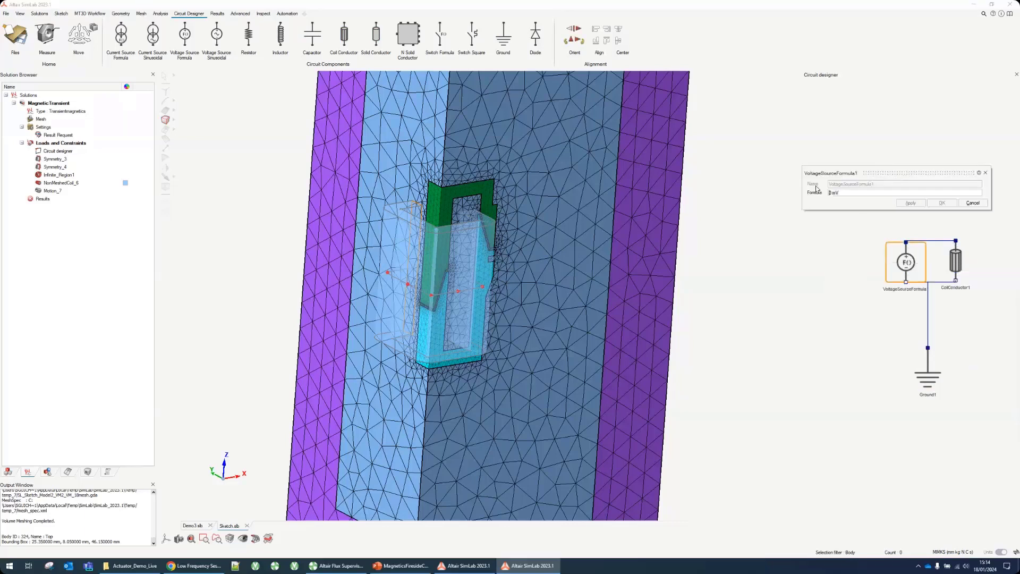
pyautogui.write('24000 mV')
pyautogui.click(911, 203)
# Give CoilConductor1 an additional resistance of 73 Ohm
pyautogui.click(973, 203)
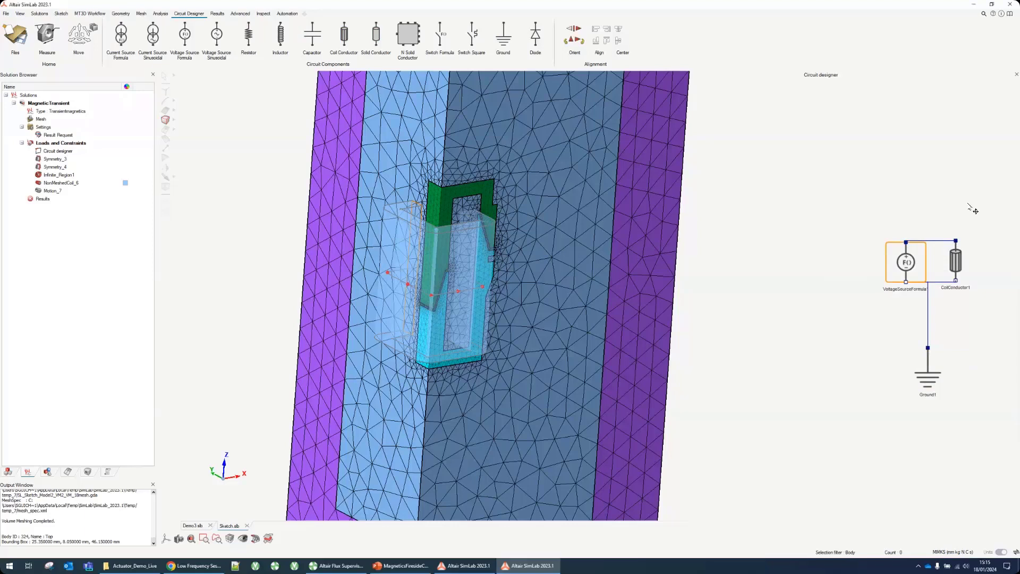
pyautogui.doubleClick(957, 266)
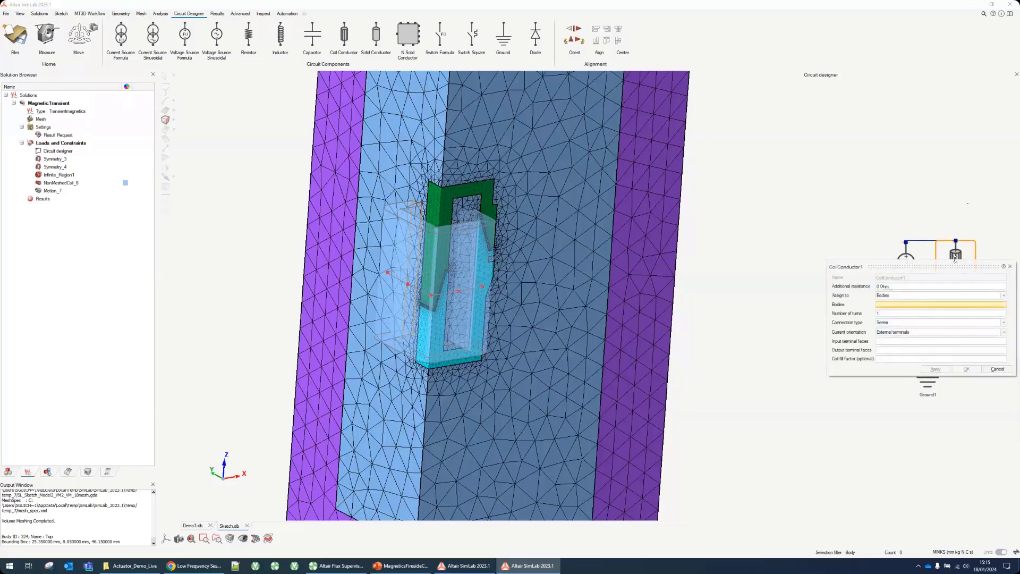
pyautogui.moveTo(952, 267); pyautogui.dragTo(873, 147)
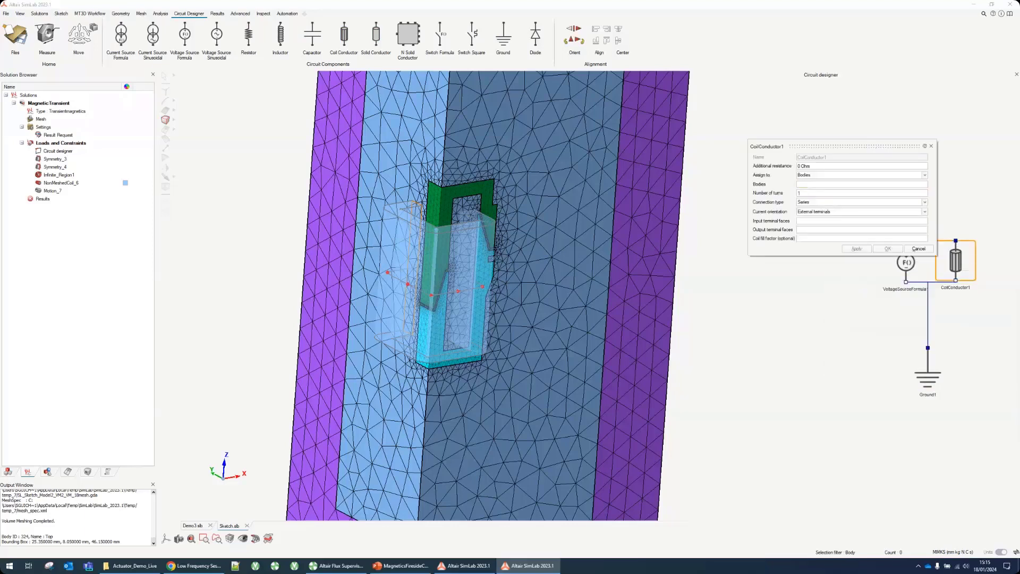
pyautogui.write('73')
pyautogui.click(812, 176)
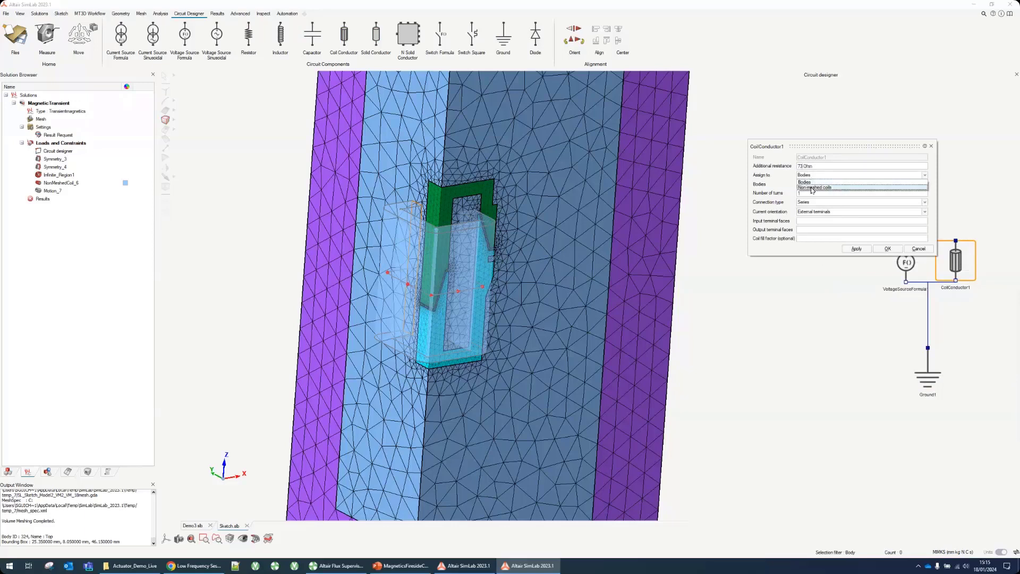
# Assign CoilConductor1 to NonMeshedCoil_6 with 3250 turns and confirm the settings
pyautogui.click(811, 188)
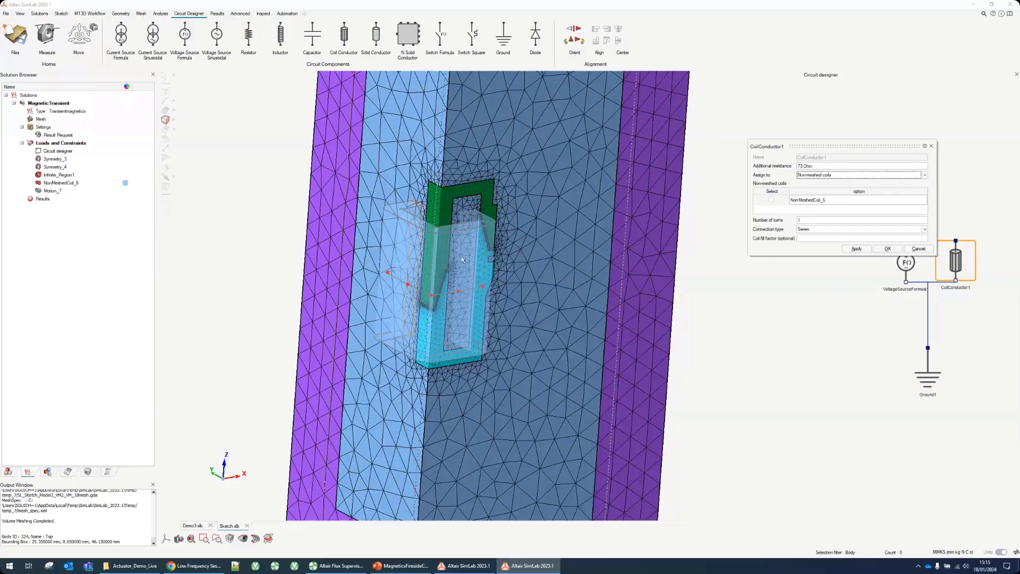
pyautogui.click(768, 202)
pyautogui.click(769, 202)
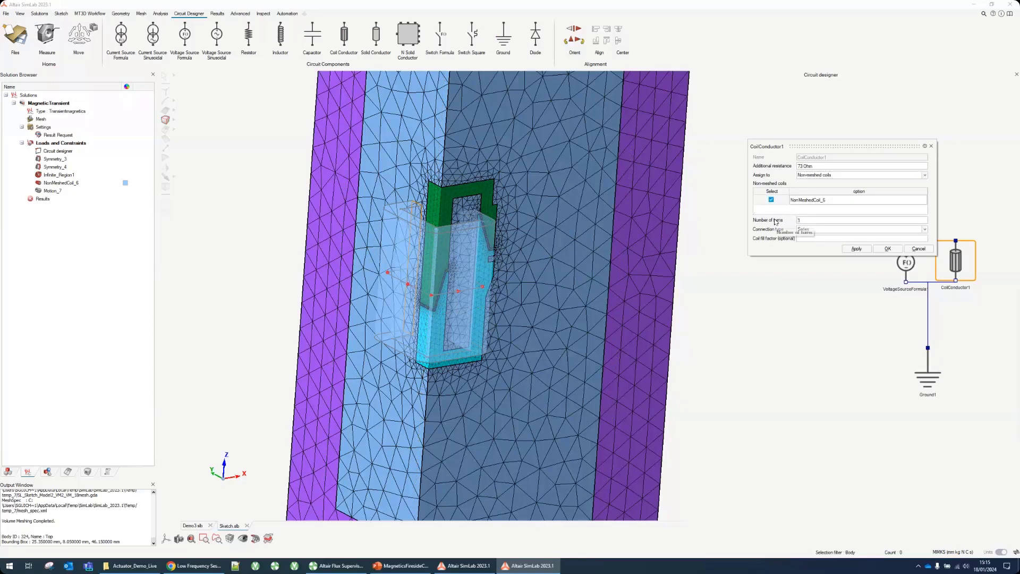
pyautogui.write('3250')
pyautogui.click(817, 239)
pyautogui.rightClick(816, 166)
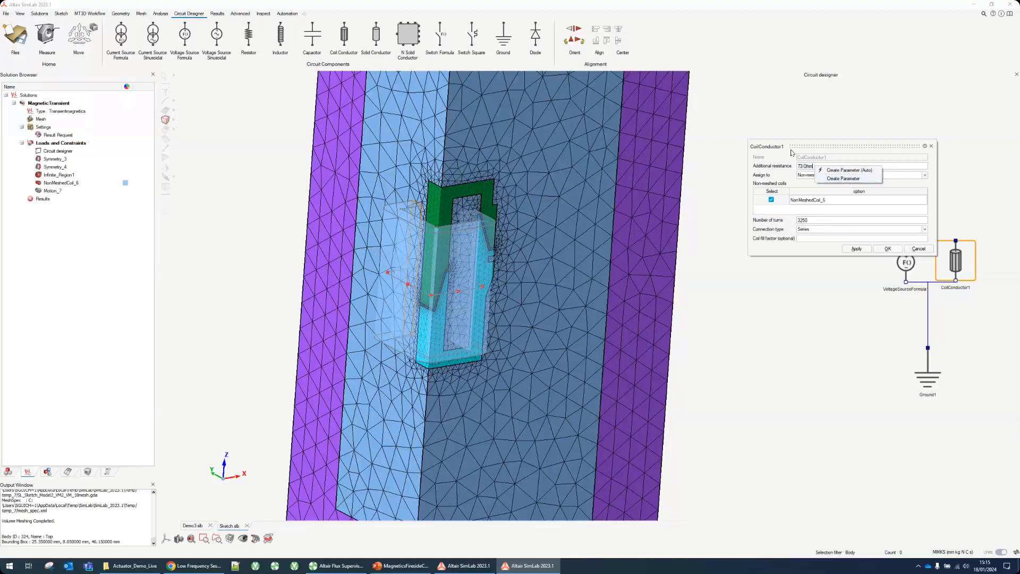
pyautogui.click(824, 221)
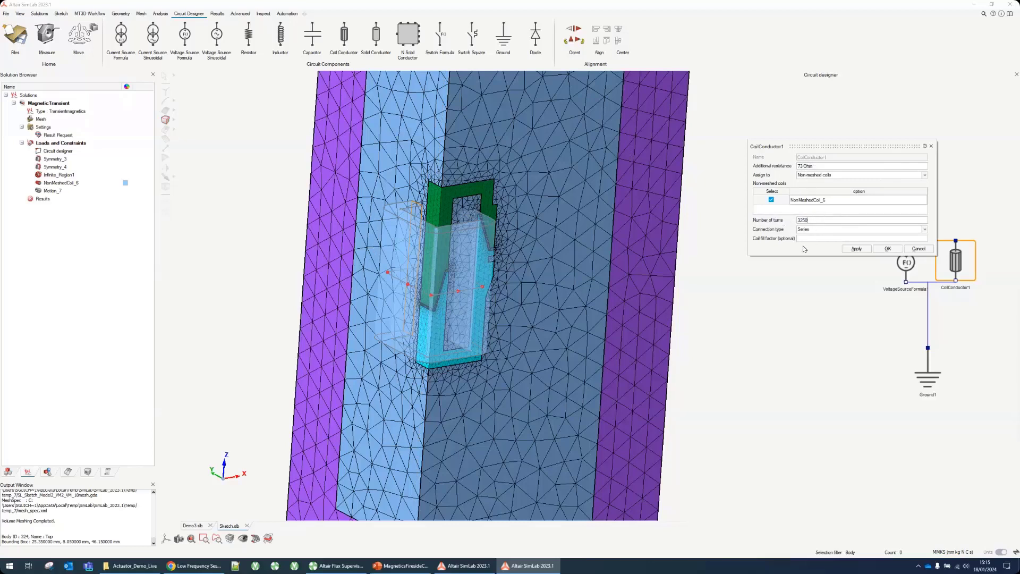
pyautogui.click(883, 250)
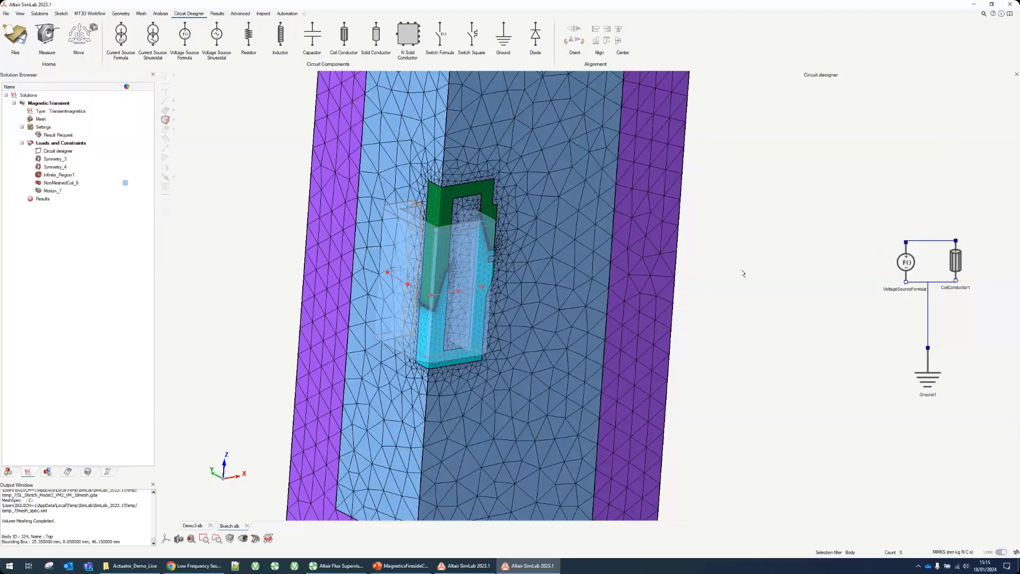
# Accept the requested coil results in the transient solution's Result Request
pyautogui.click(100, 17)
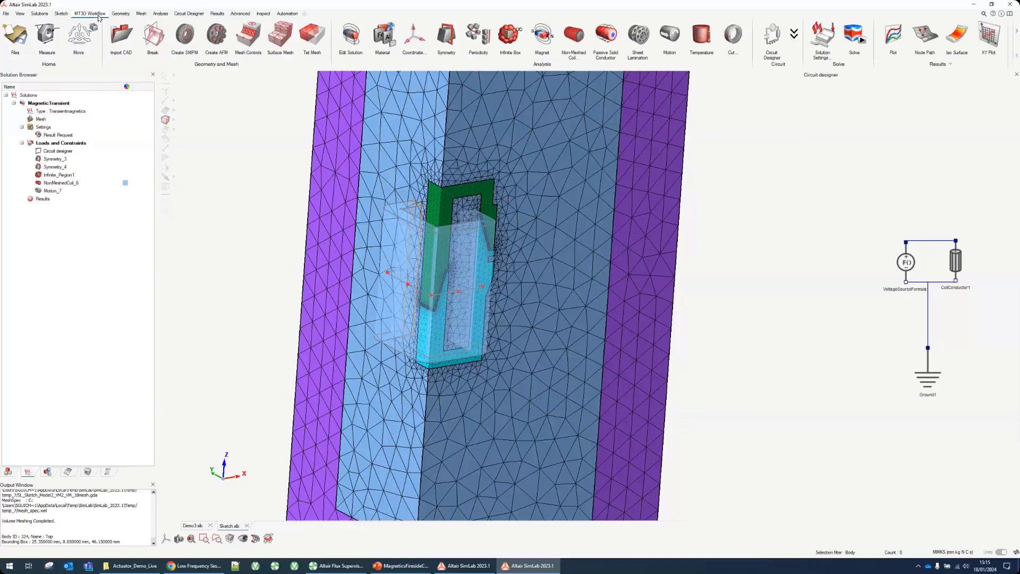
pyautogui.click(823, 38)
pyautogui.click(783, 83)
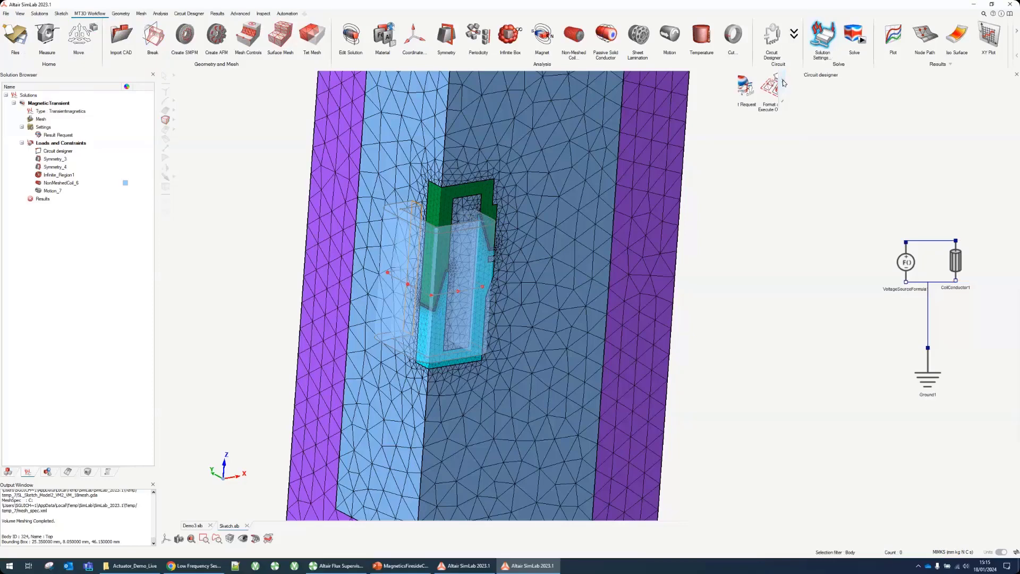
pyautogui.click(581, 37)
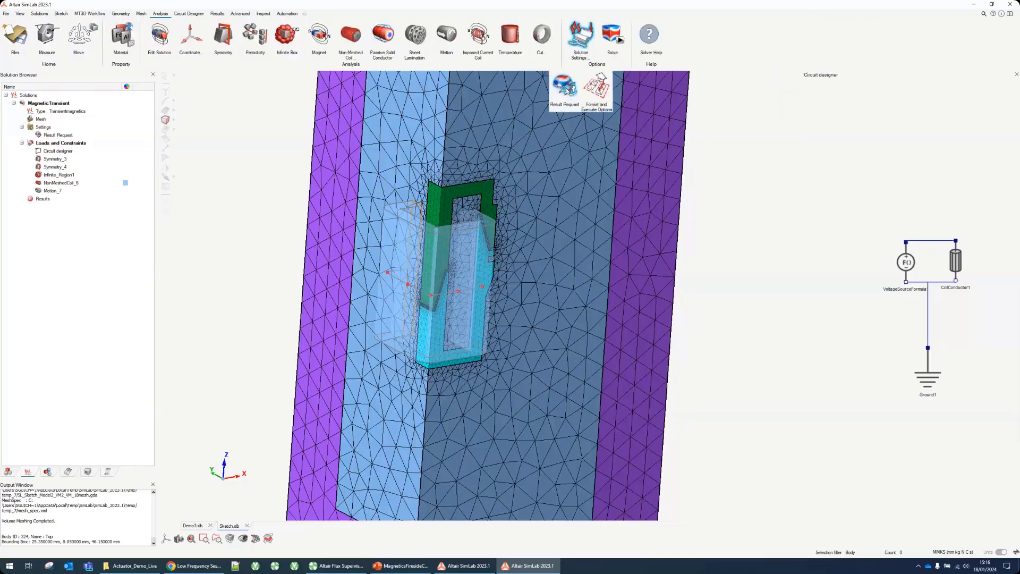
pyautogui.click(566, 89)
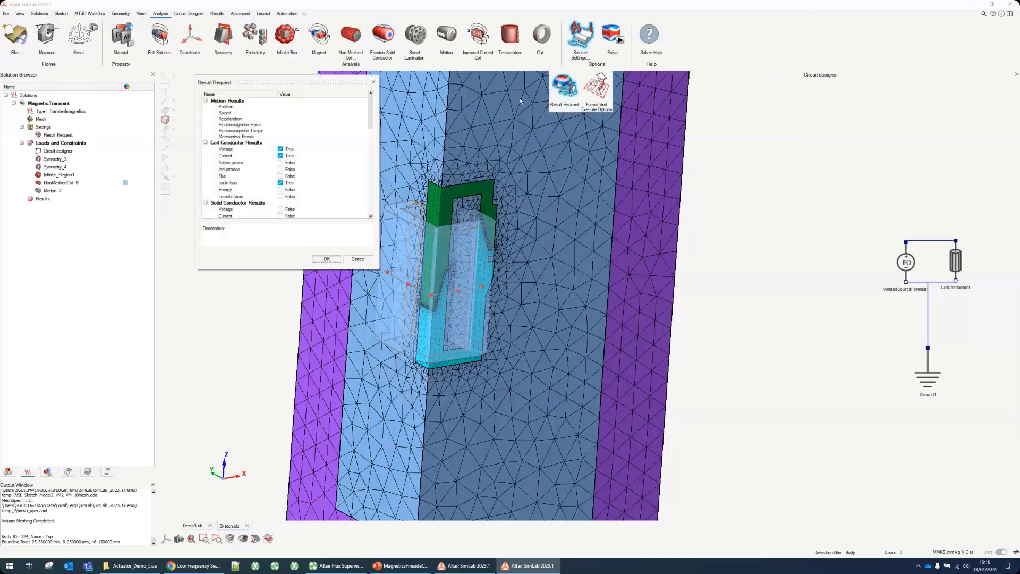
pyautogui.scroll(-2, 280, 160)
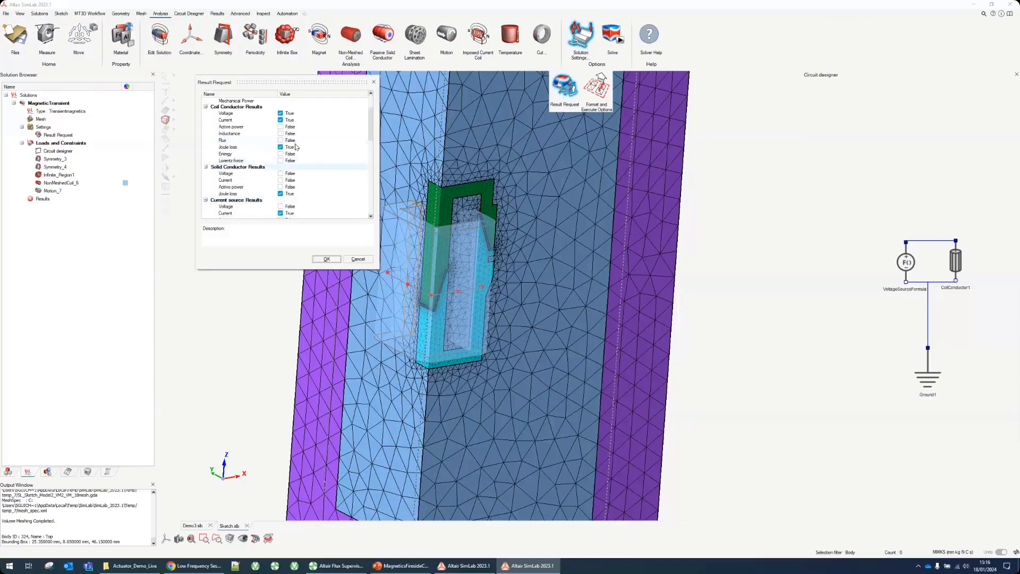
pyautogui.scroll(2, 295, 147)
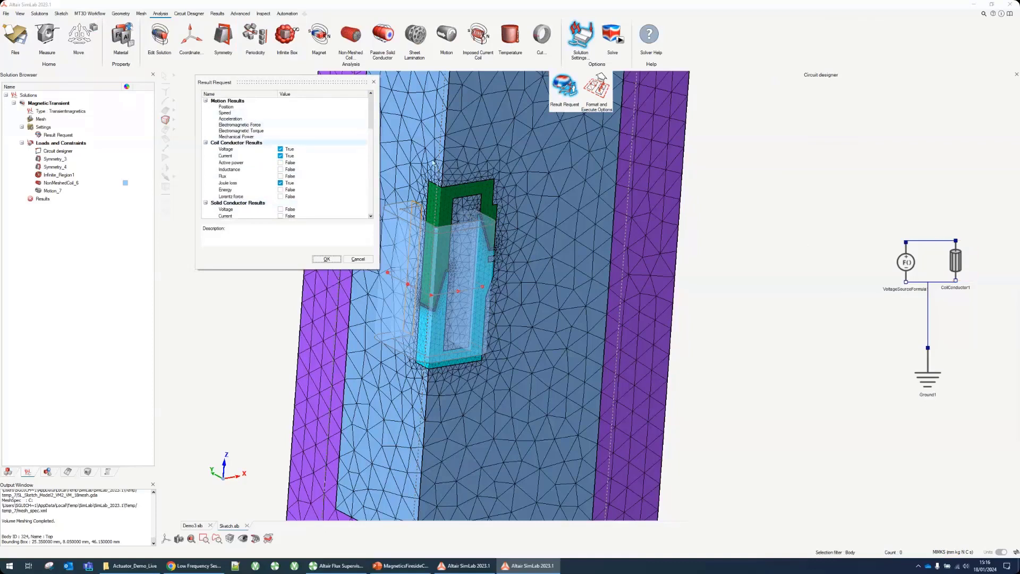
pyautogui.click(326, 259)
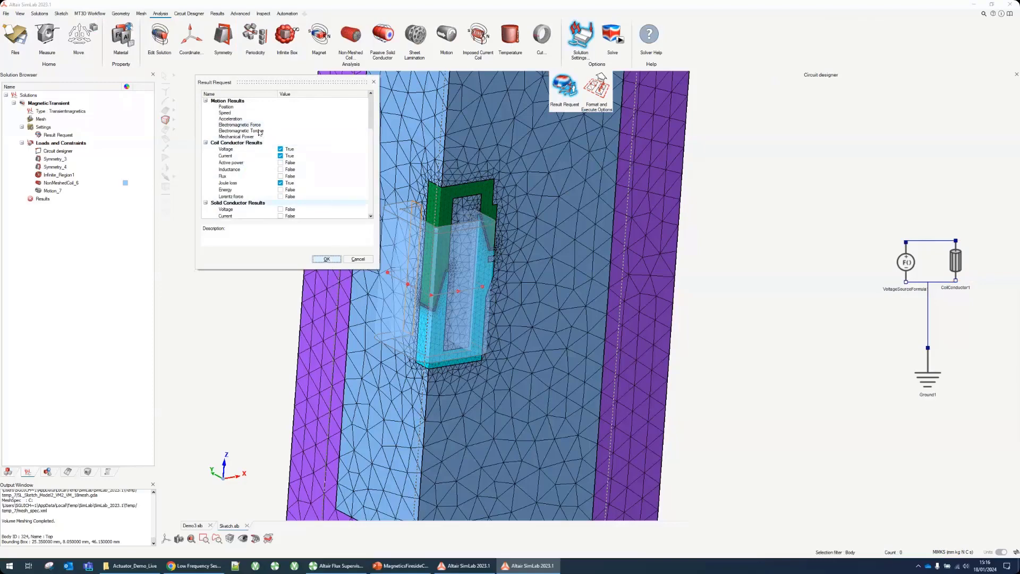
# Add Format and Execute Options with initialization by static computation
pyautogui.click(601, 94)
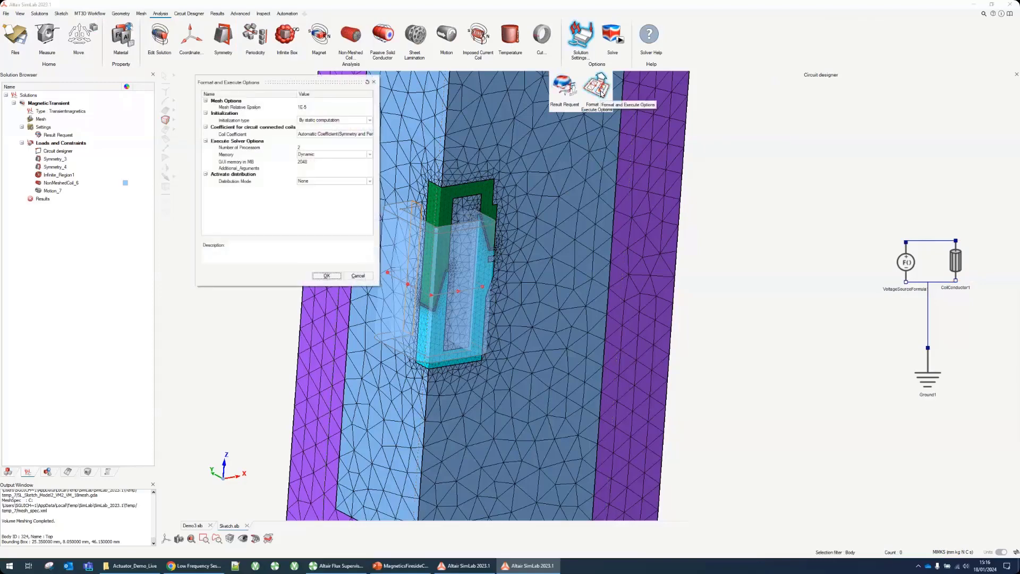
pyautogui.click(319, 120)
pyautogui.click(320, 121)
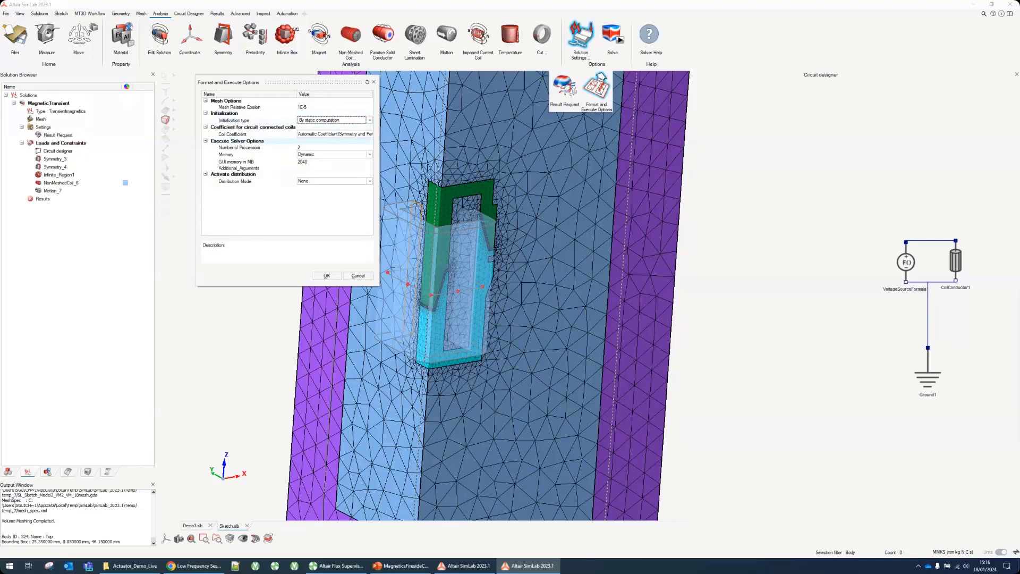
pyautogui.click(327, 276)
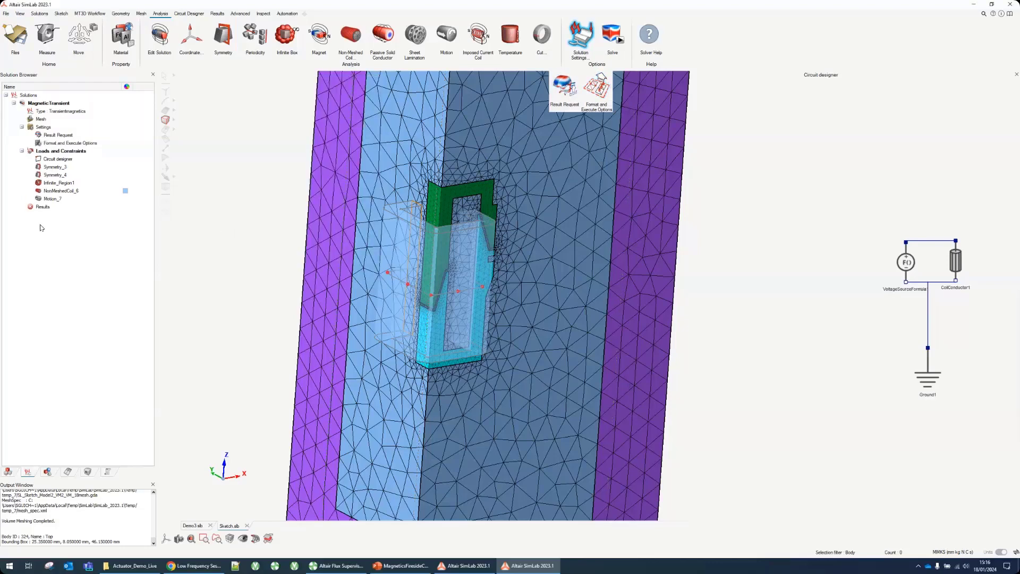
# Solve the magnetic transient and animate the B-field contour, peaking near 1847 mT at 0.02 s
pyautogui.click(619, 37)
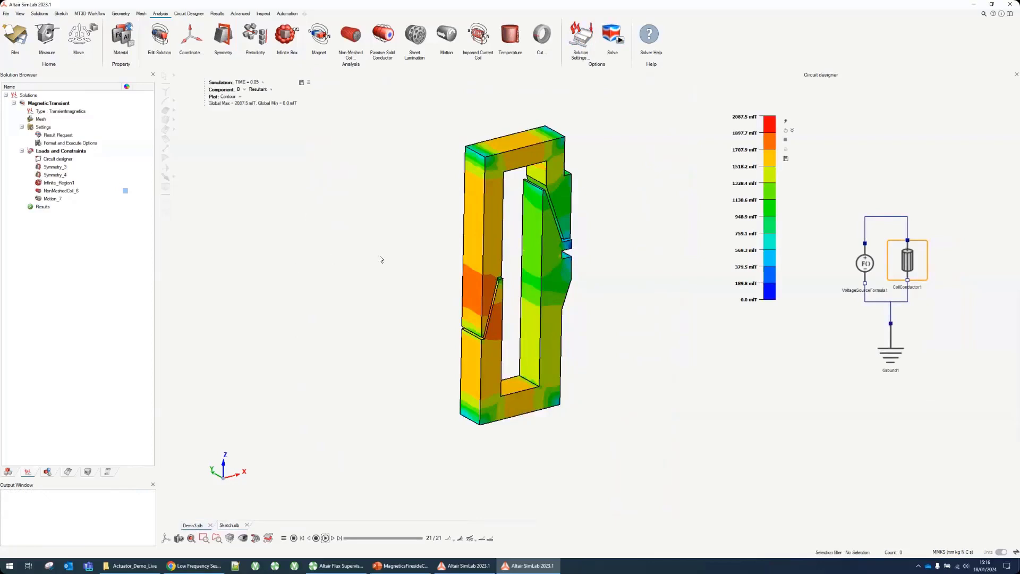
pyautogui.moveTo(381, 259); pyautogui.dragTo(460, 298, button='middle')
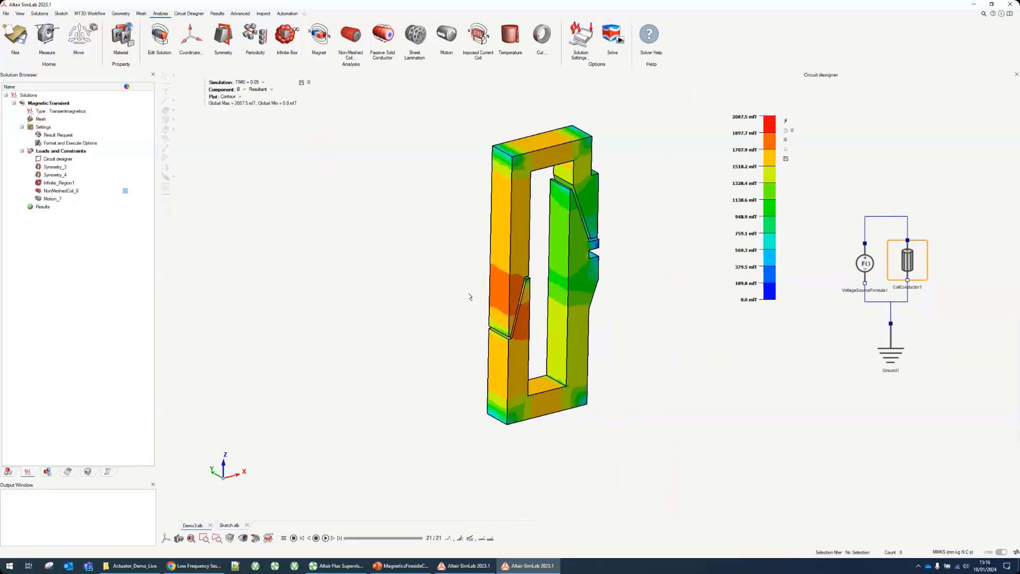
pyautogui.click(326, 537)
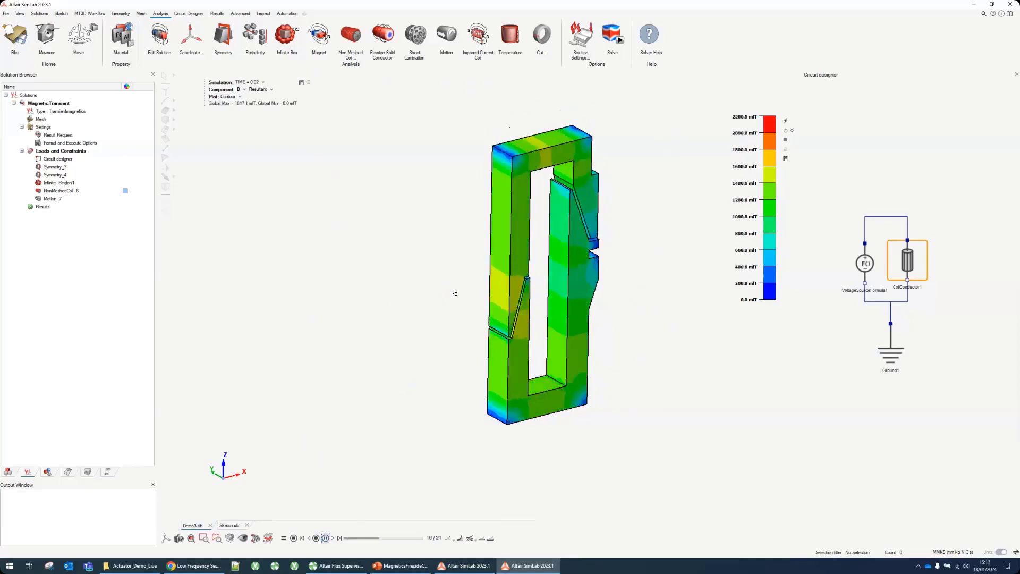
# Show the full mirrored actuator model and pause the B-field animation at step 5 of 21
pyautogui.rightClick(469, 257)
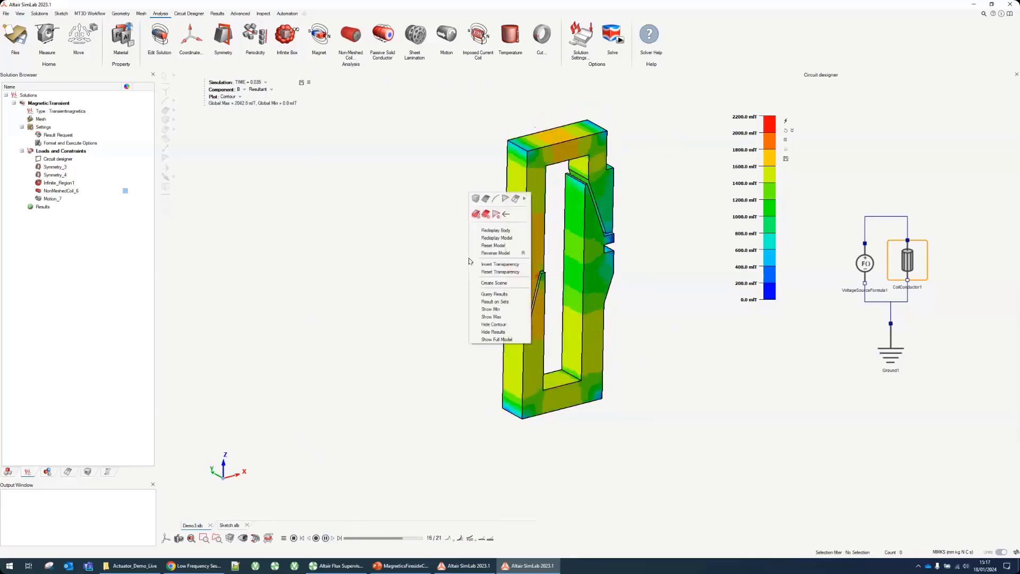
pyautogui.click(497, 339)
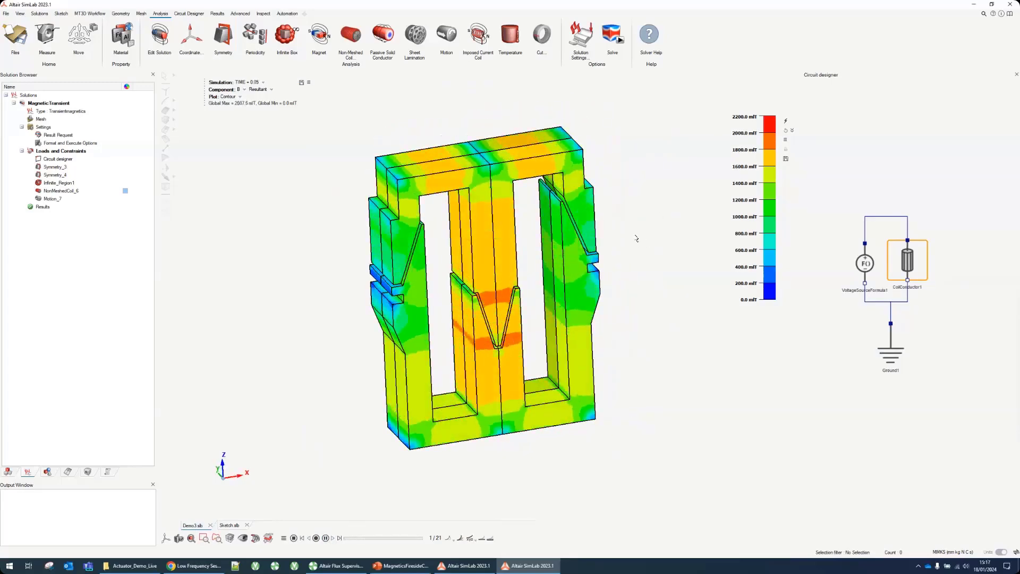
pyautogui.click(326, 538)
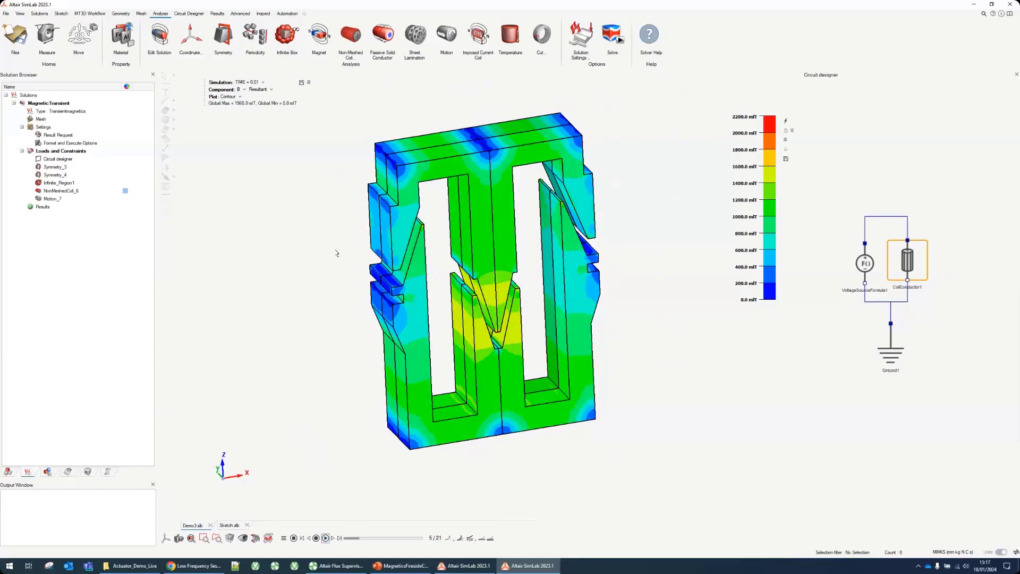
pyautogui.click(218, 14)
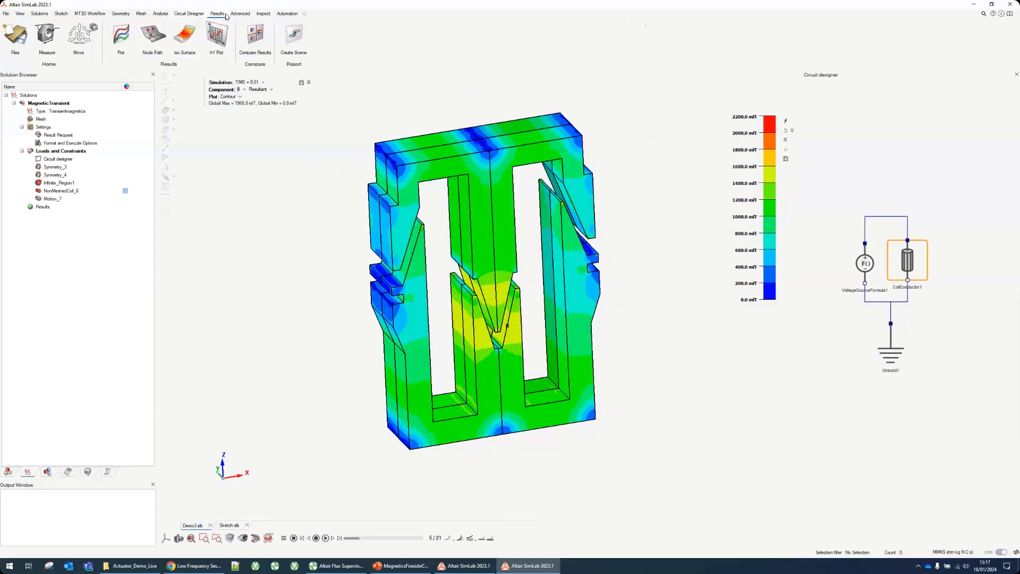
# In a new plot window, create the COILCONDUCTOR1 coil current versus time curve
pyautogui.click(121, 35)
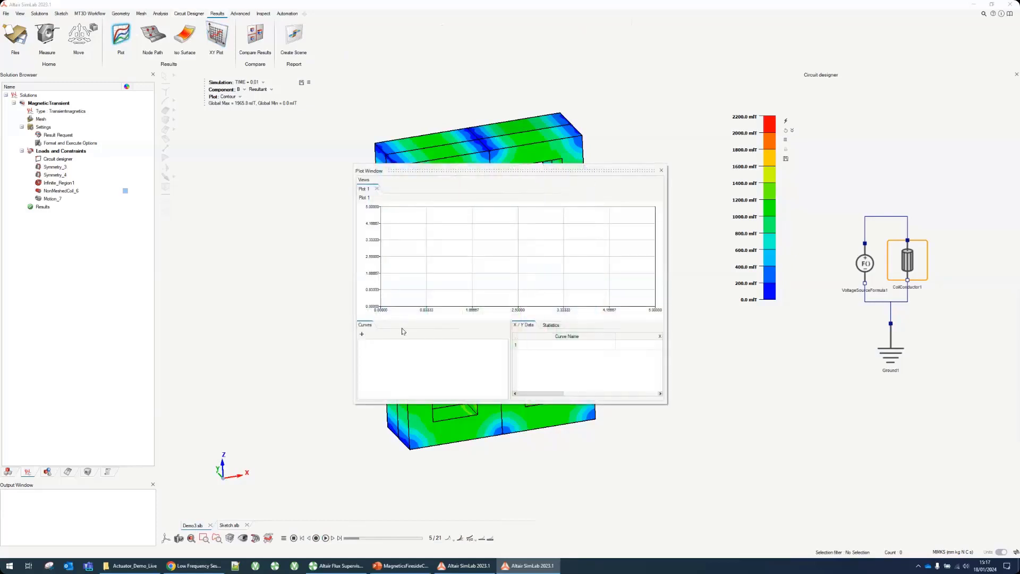
pyautogui.click(361, 335)
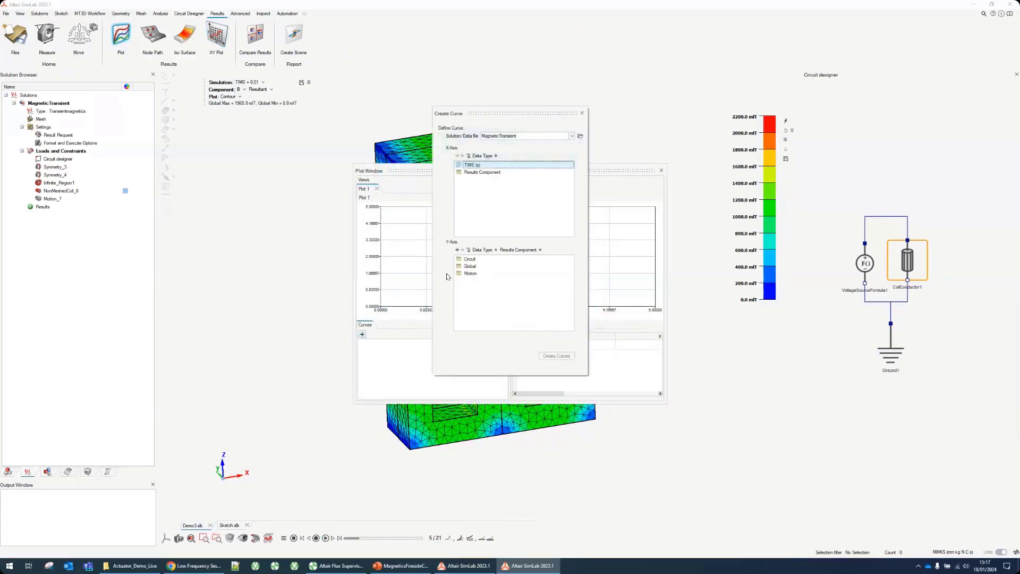
pyautogui.doubleClick(473, 260)
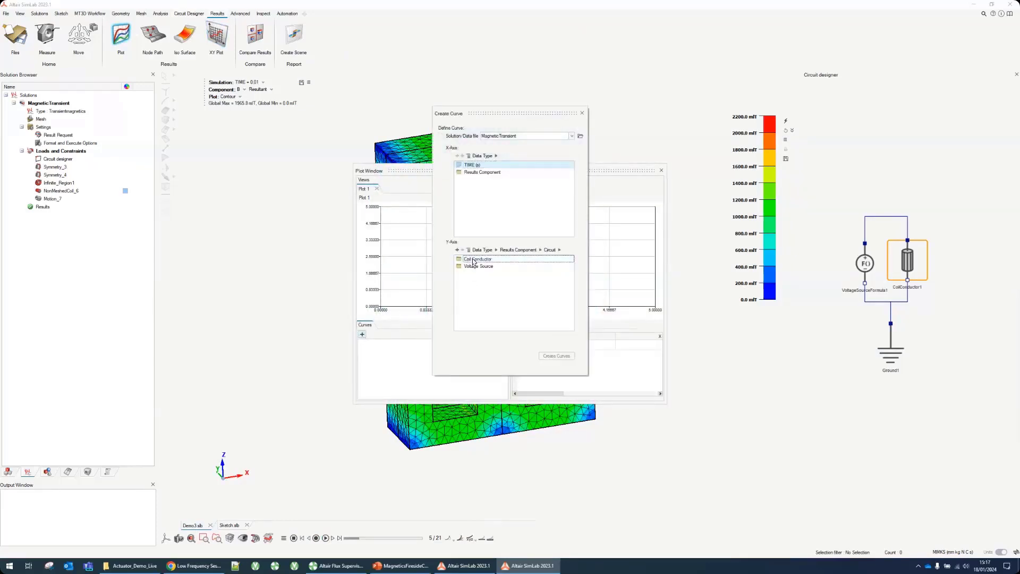
pyautogui.doubleClick(488, 259)
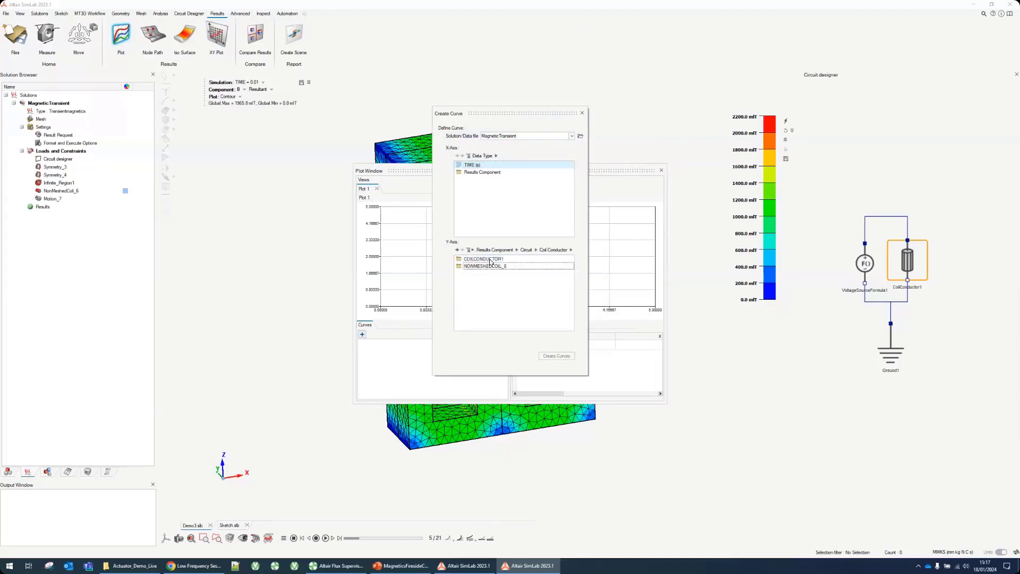
pyautogui.doubleClick(490, 260)
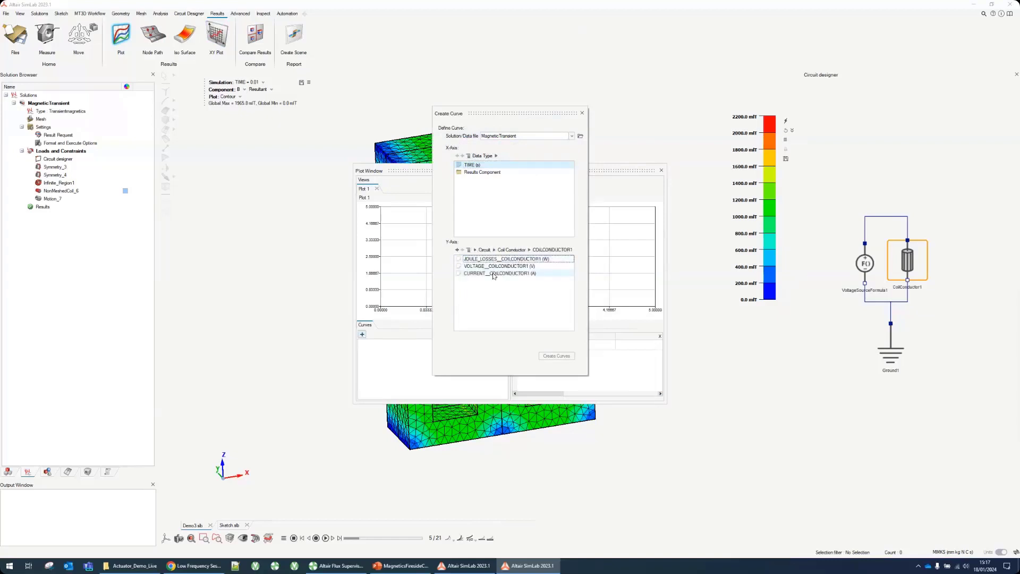
pyautogui.click(493, 273)
pyautogui.click(556, 355)
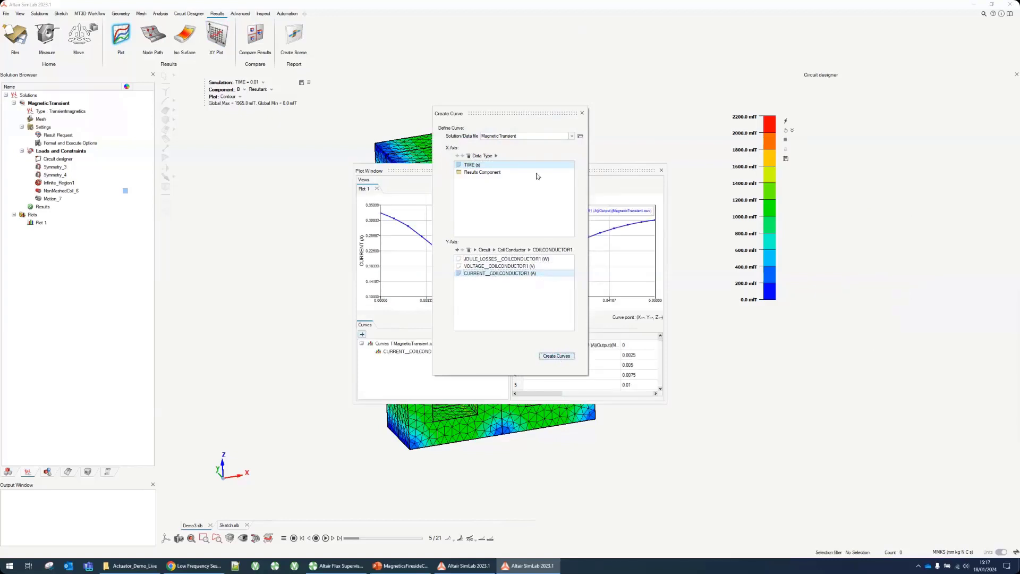
pyautogui.moveTo(538, 113); pyautogui.dragTo(817, 147)
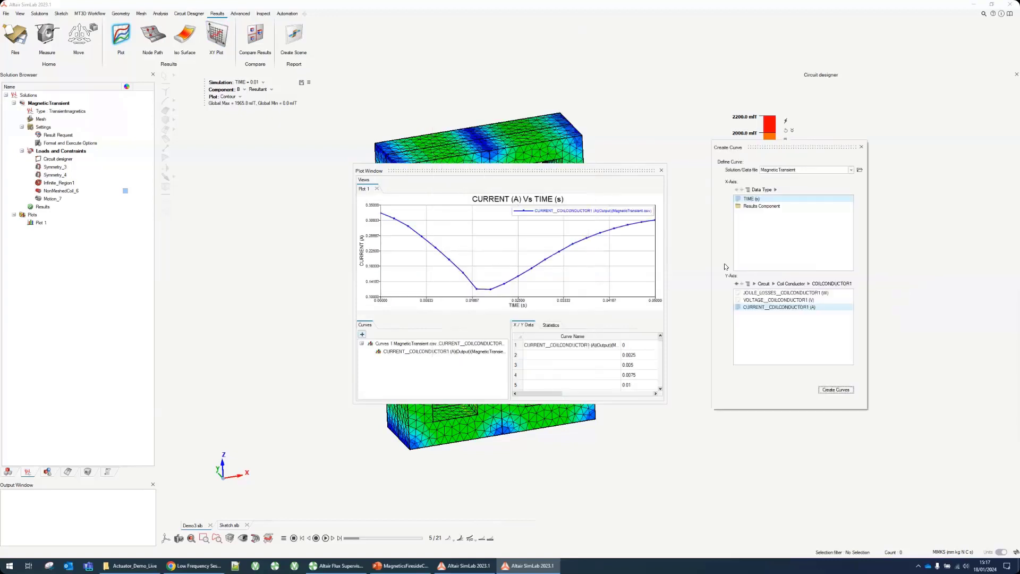
# Add the MOTION_7 LINEAR_POSITION versus time curve and read its values, hiding the current curve
pyautogui.click(762, 284)
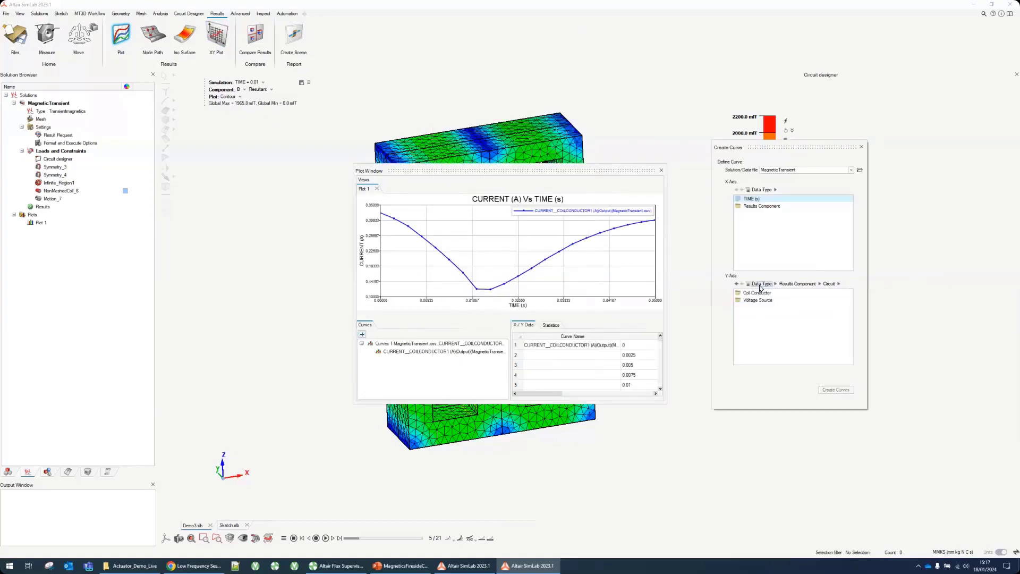
pyautogui.doubleClick(761, 293)
pyautogui.doubleClick(758, 308)
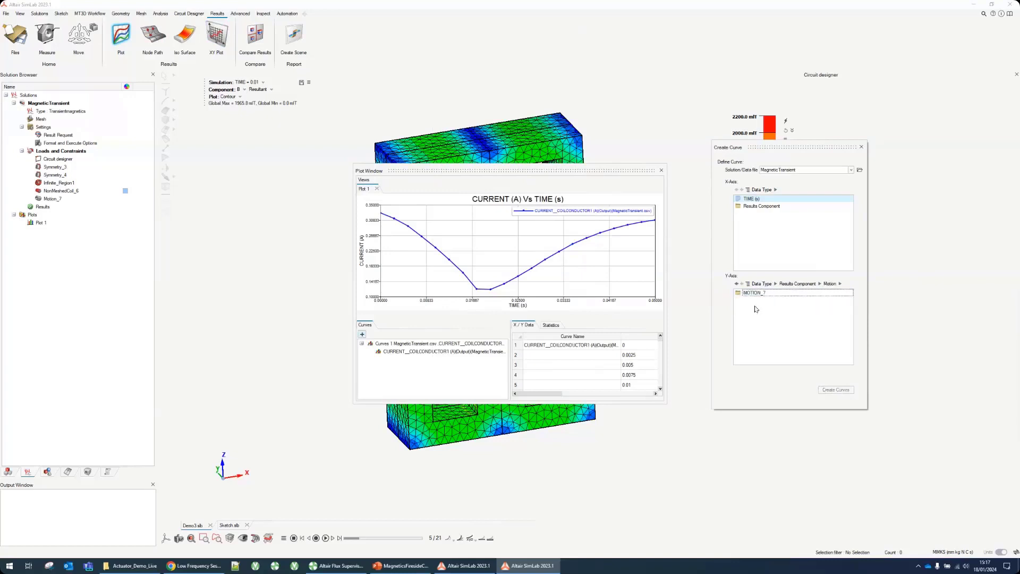
pyautogui.doubleClick(758, 296)
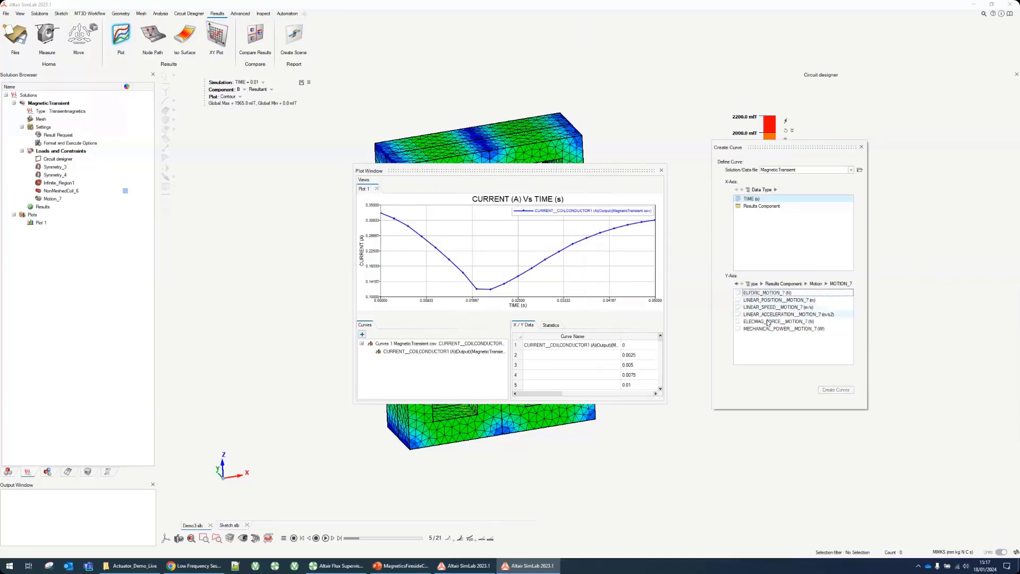
pyautogui.click(776, 301)
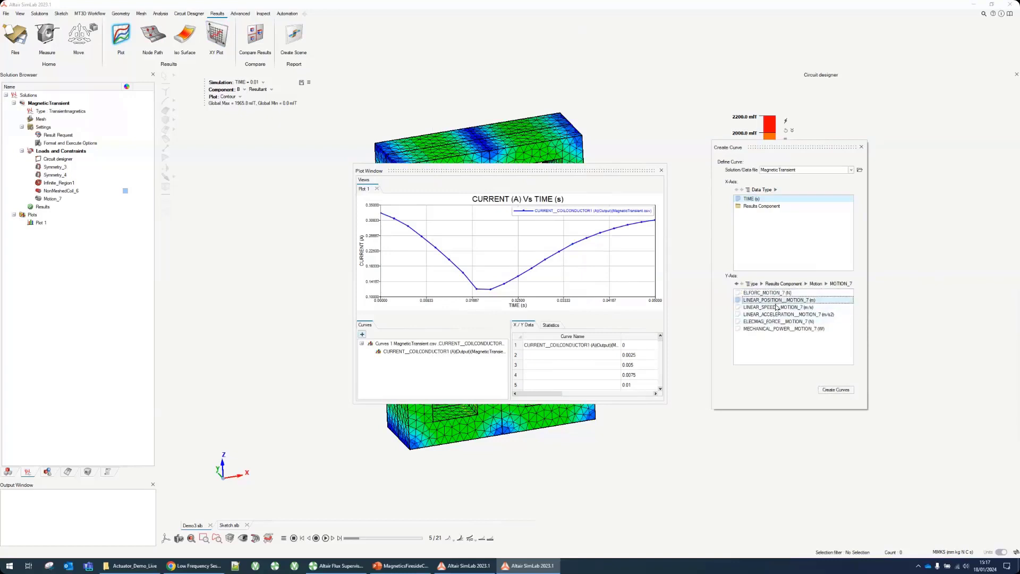
pyautogui.click(836, 390)
pyautogui.click(379, 352)
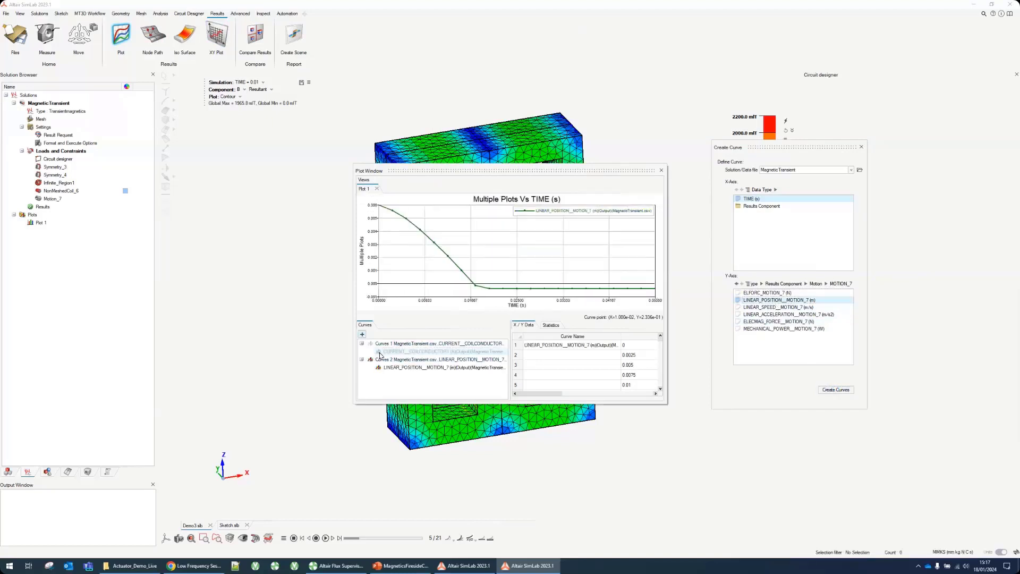
pyautogui.click(379, 207)
pyautogui.click(496, 290)
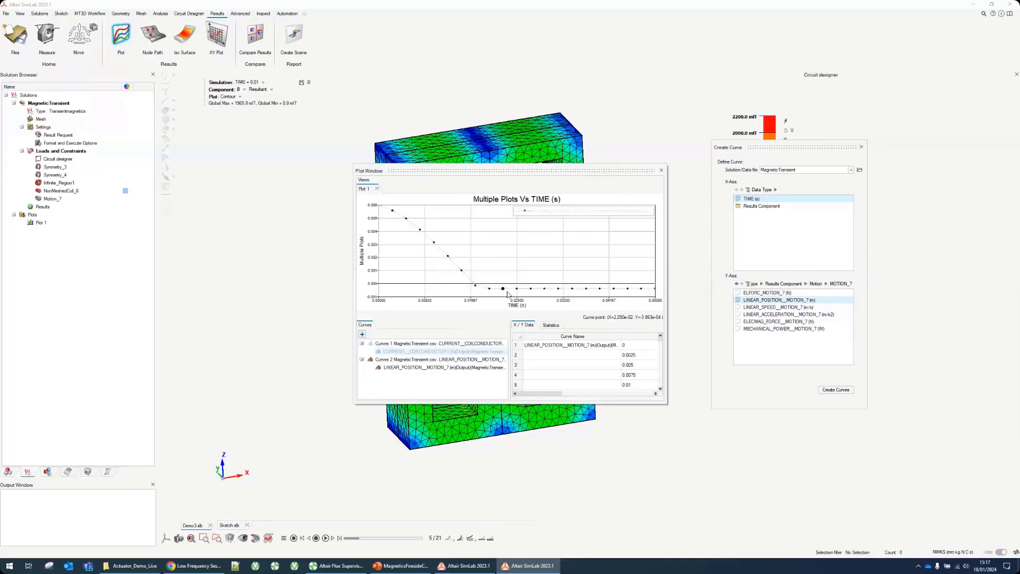
pyautogui.click(509, 294)
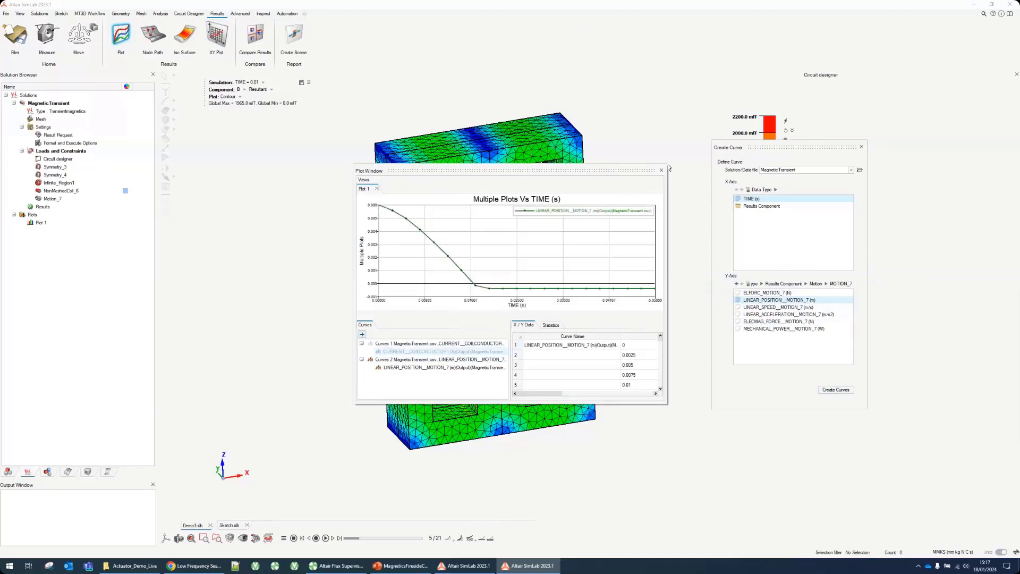
# Add the ELFORC_MOTION_7 force curve, show it alone, then close Plot 1
pyautogui.moveTo(667, 163); pyautogui.dragTo(785, 76)
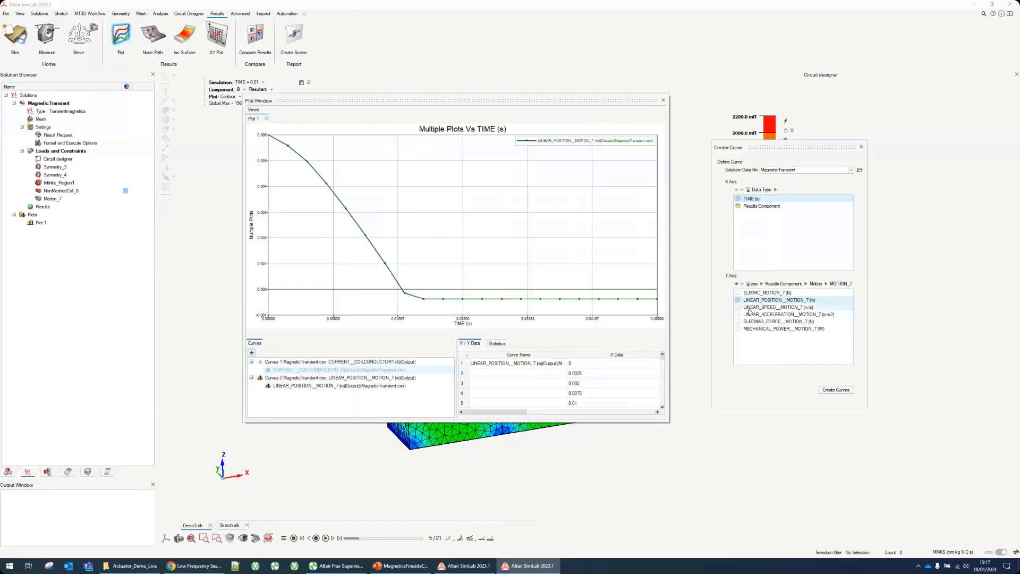
pyautogui.click(775, 293)
pyautogui.click(828, 391)
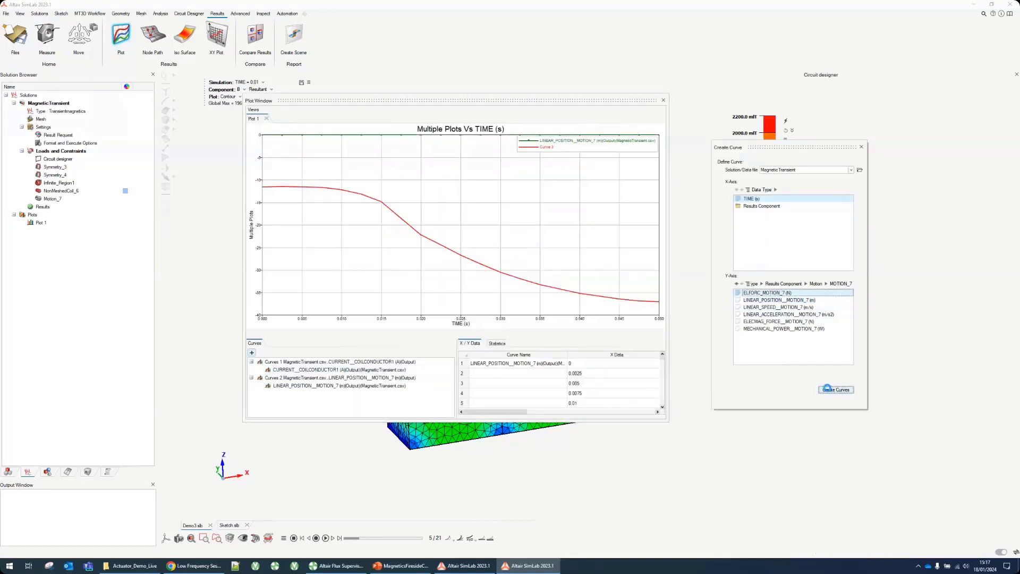
pyautogui.click(268, 370)
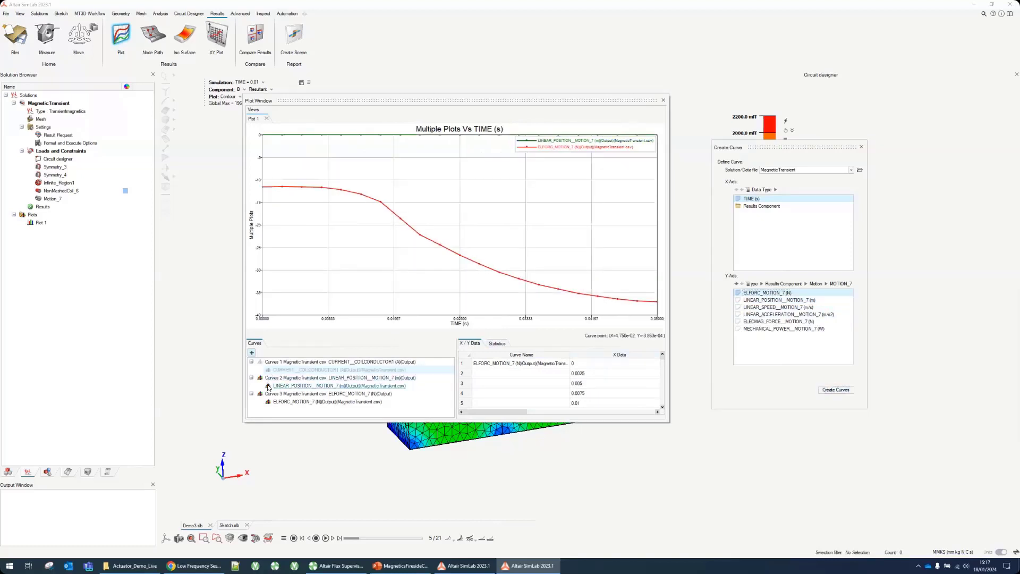
pyautogui.click(268, 386)
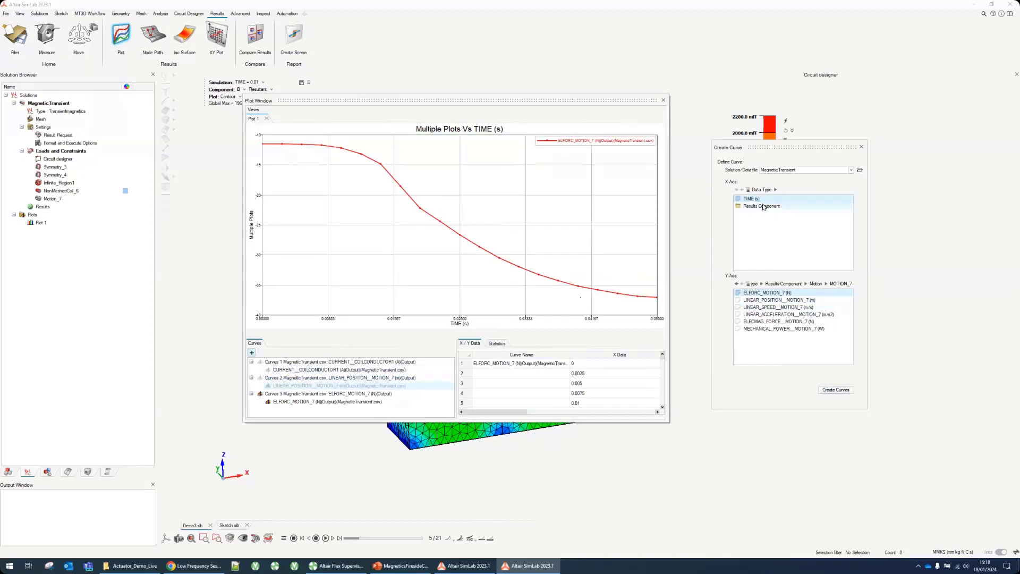
pyautogui.click(664, 100)
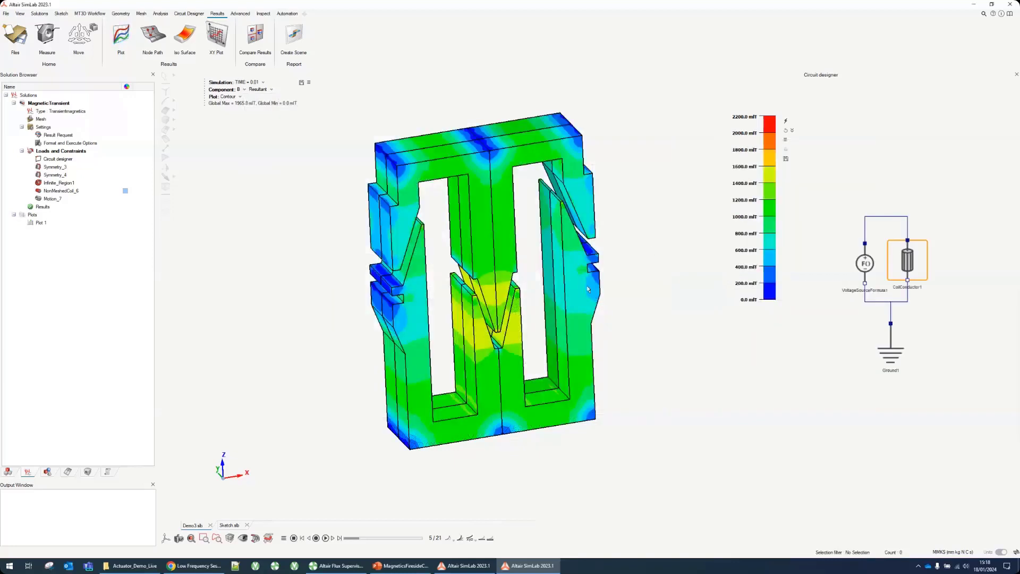
# Switch to the second SimLab session with B-field vector results and zoom in on it
pyautogui.moveTo(588, 289); pyautogui.dragTo(377, 214, button='middle')
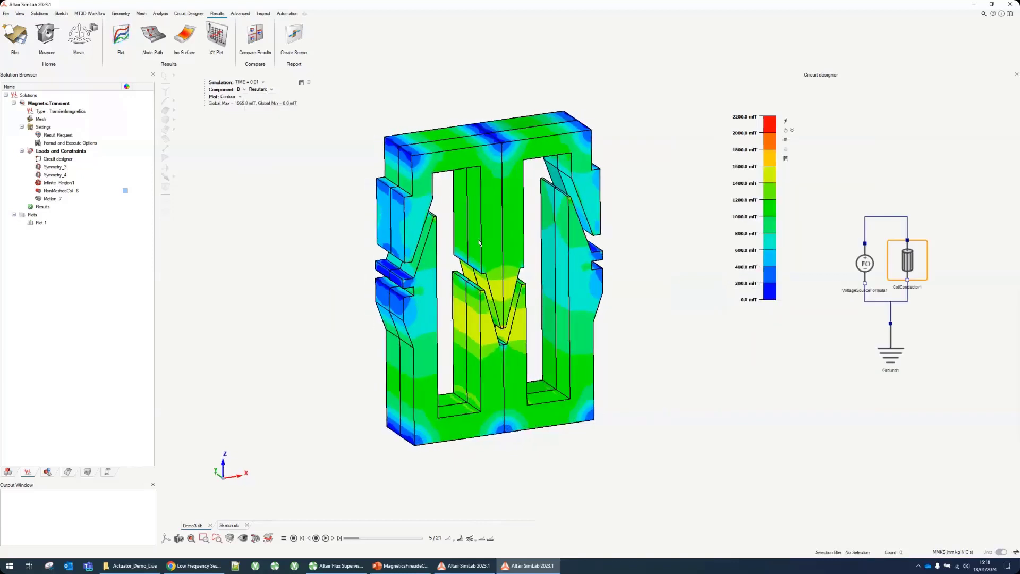
pyautogui.moveTo(479, 243); pyautogui.dragTo(463, 372, button='middle')
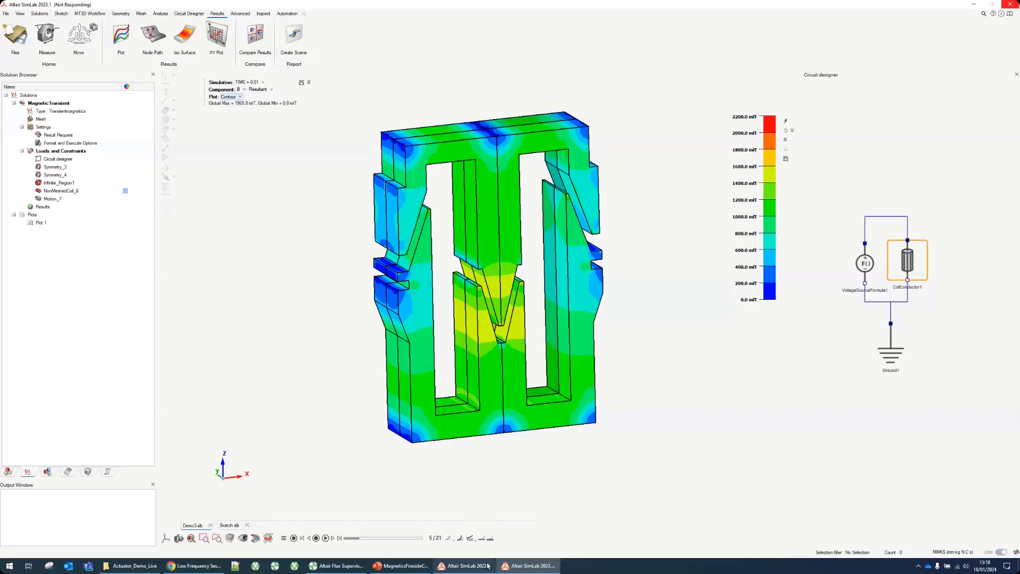
pyautogui.moveTo(488, 566)
pyautogui.click(535, 534)
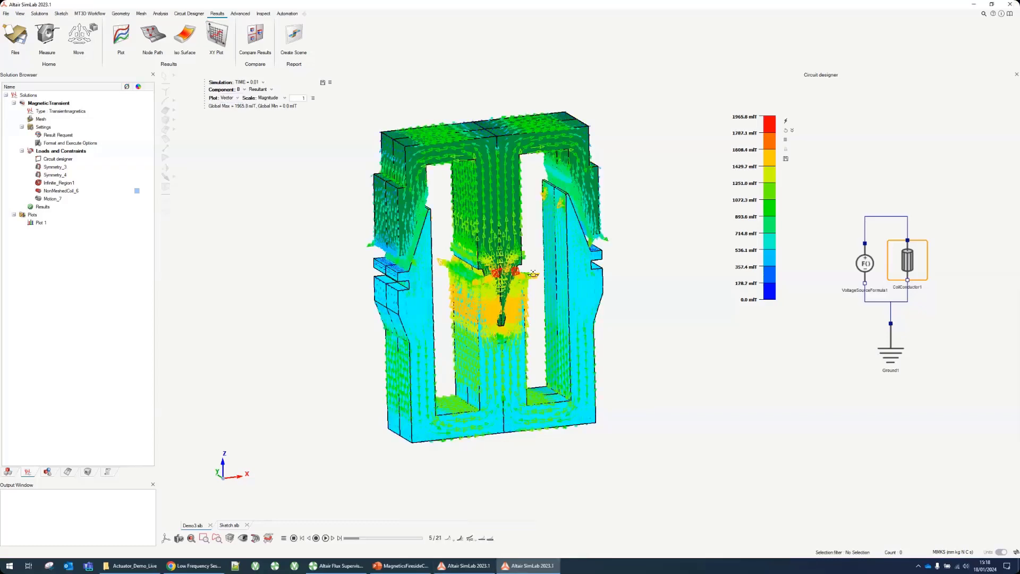
pyautogui.scroll(5, 533, 274)
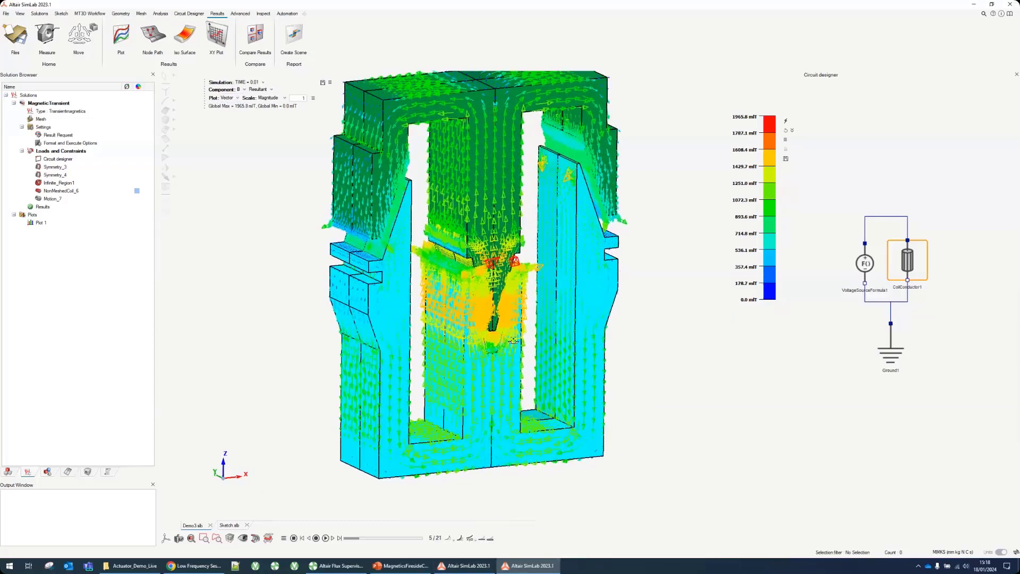
pyautogui.moveTo(513, 341); pyautogui.dragTo(417, 202, button='middle')
# Hide the full model to show the half actuator, and change the plot from Vector to Contour
pyautogui.rightClick(413, 193)
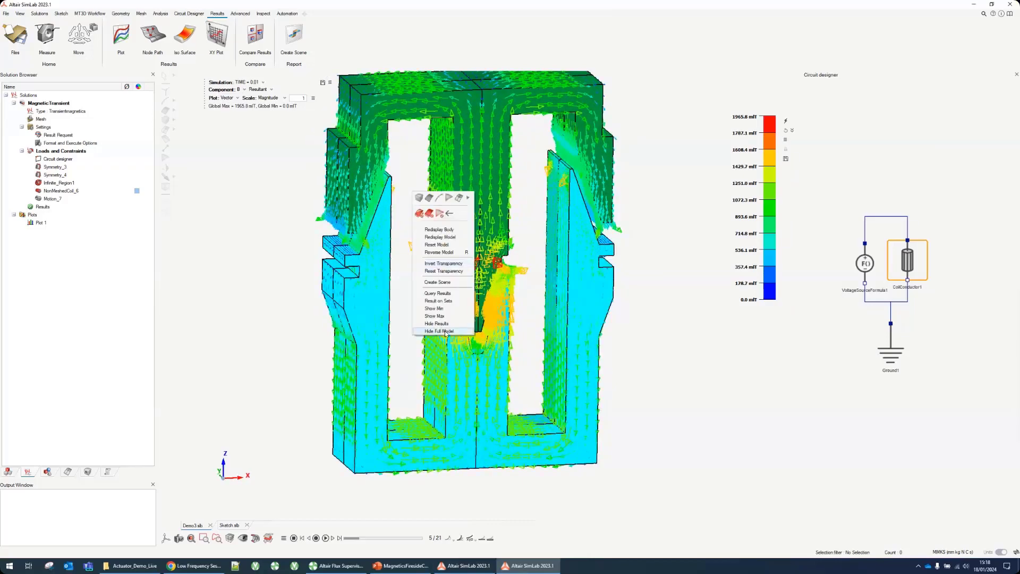
pyautogui.click(445, 332)
pyautogui.moveTo(446, 319); pyautogui.dragTo(467, 177, button='middle')
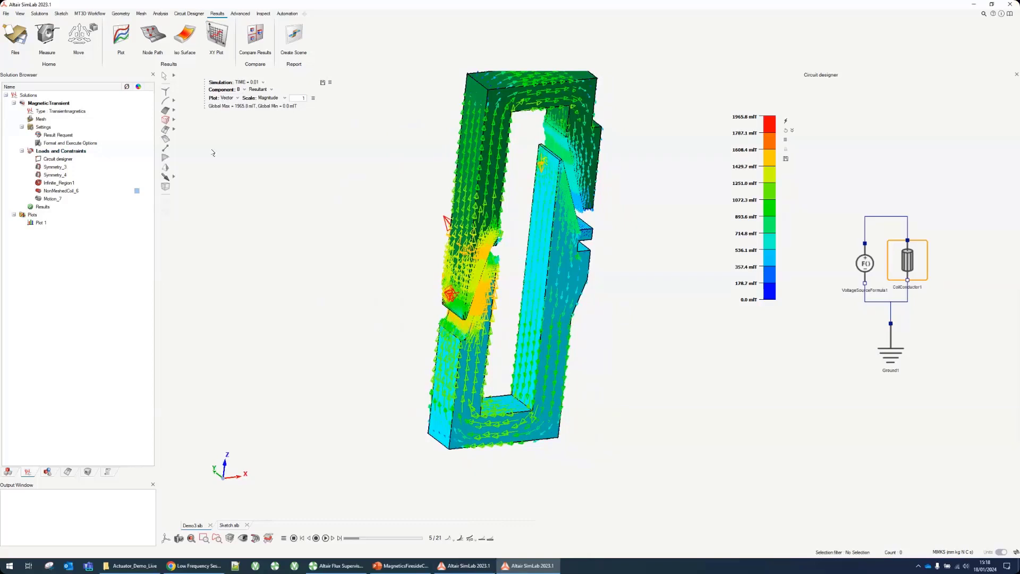
pyautogui.click(234, 98)
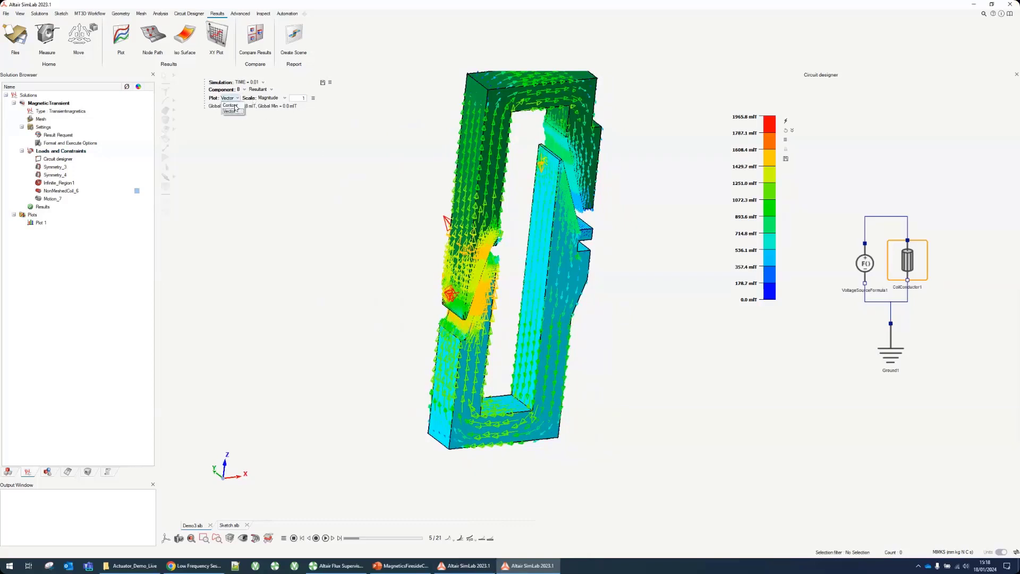
pyautogui.click(228, 105)
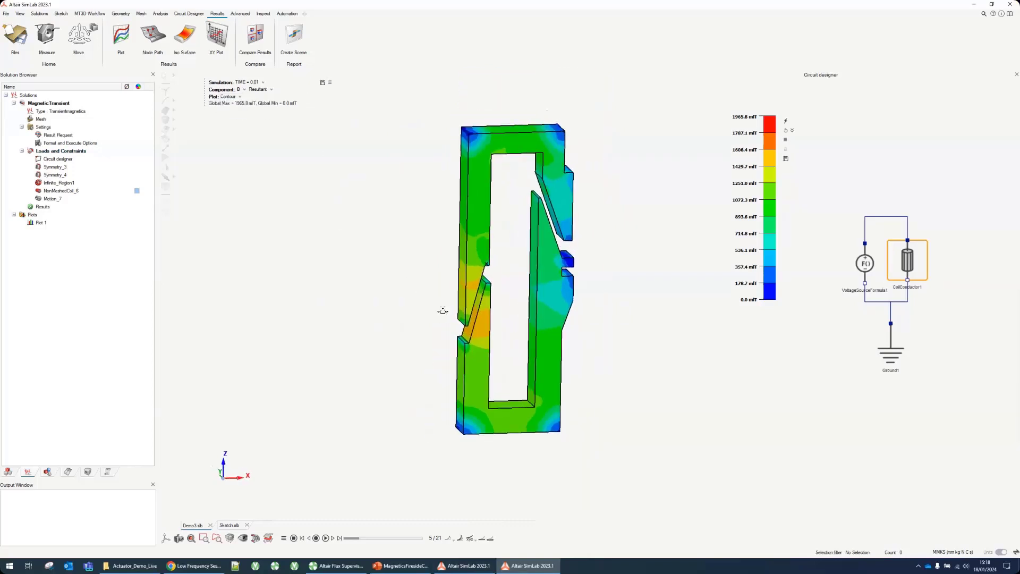
# Check the Results actions menu, then display the structural, thermal and electromagnetic solution types
pyautogui.rightClick(49, 206)
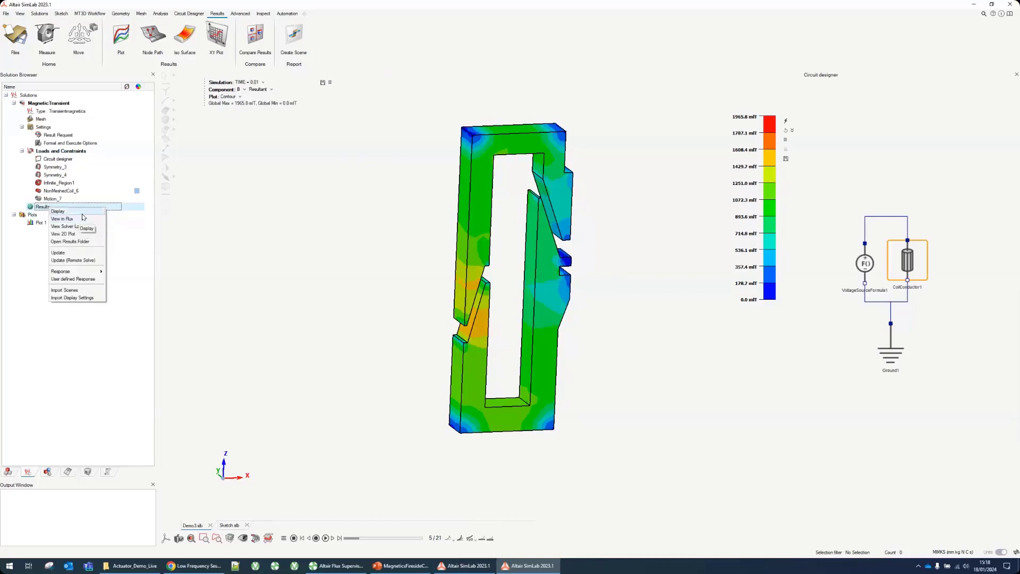
pyautogui.click(215, 173)
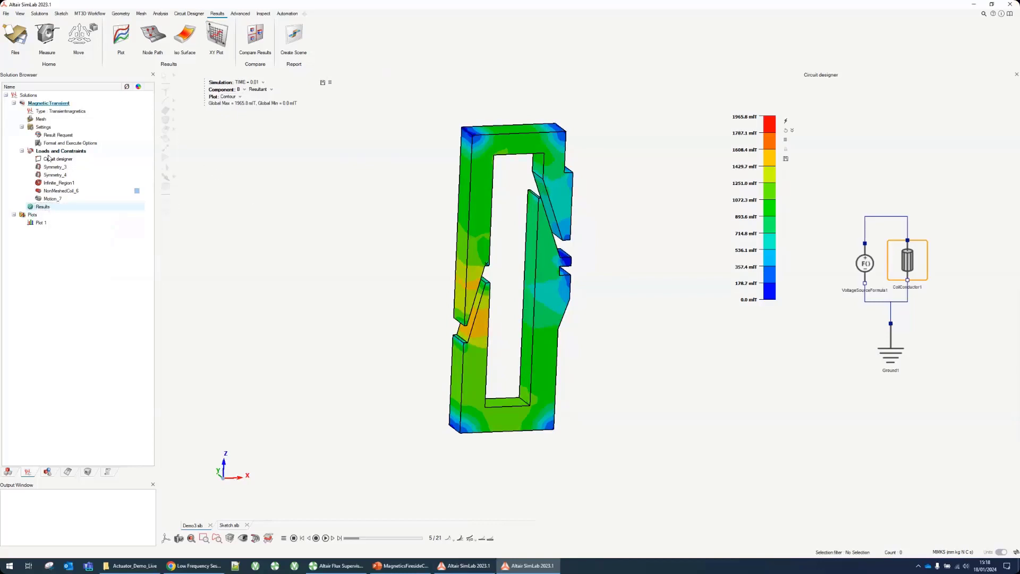
pyautogui.click(40, 14)
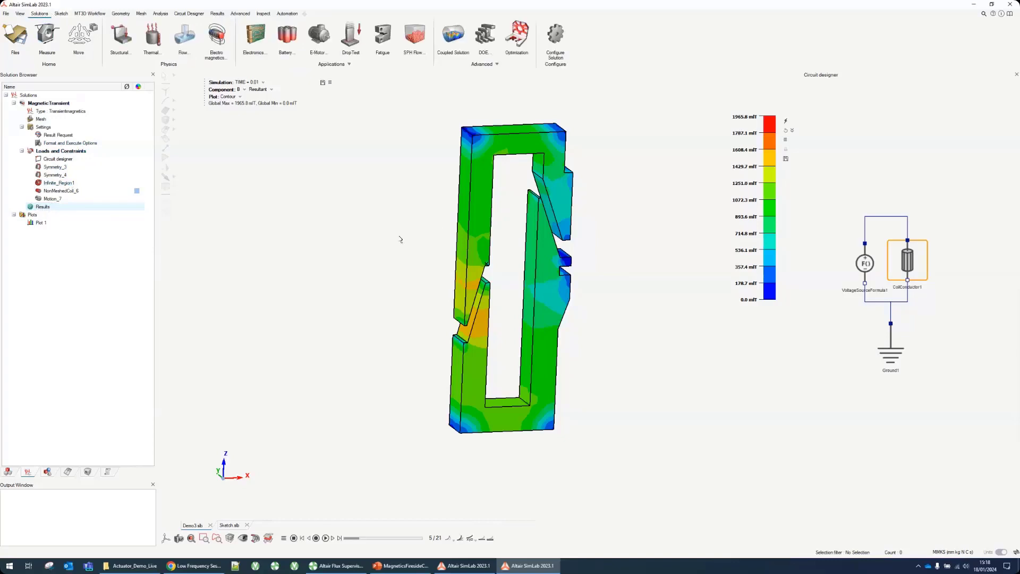